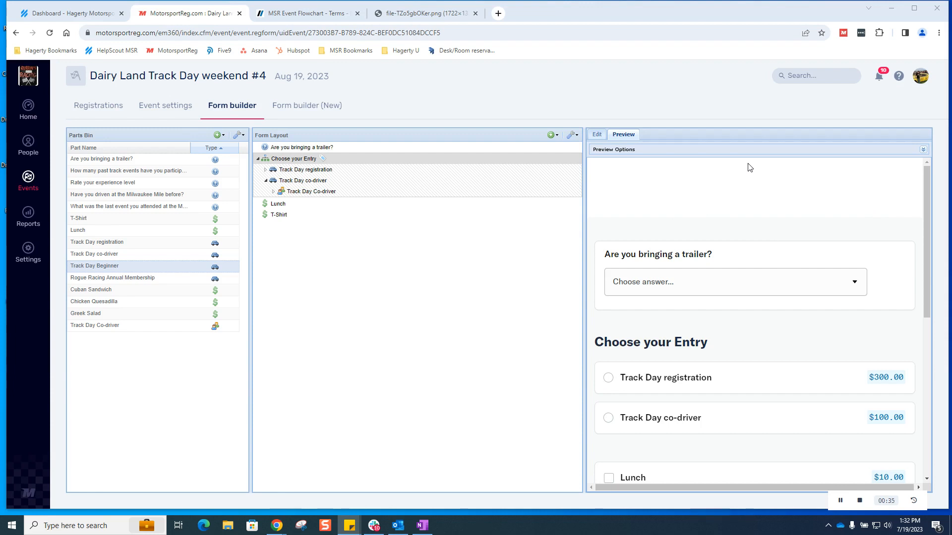
# Step: Switch Dairy Land Track Day weekend #4 to the Form builder (New) view with its preview
pyautogui.click(307, 107)
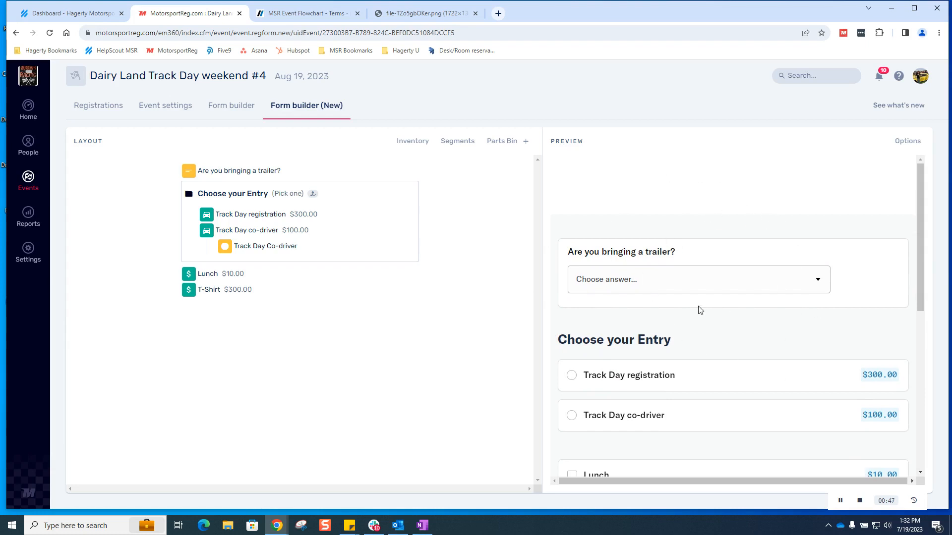
# Step: Answer Yes to the trailer question in the new preview, then return to the classic Form builder
pyautogui.click(753, 281)
pyautogui.click(742, 310)
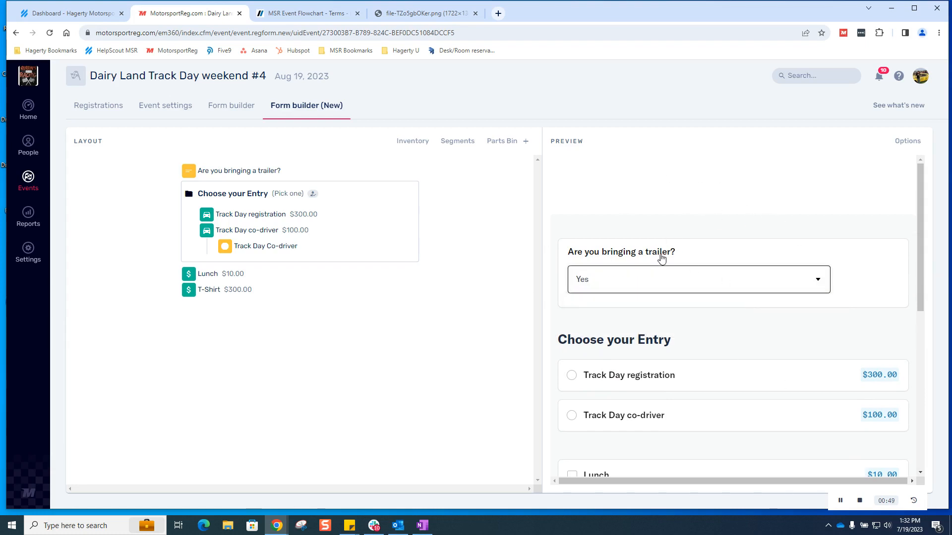
pyautogui.click(237, 107)
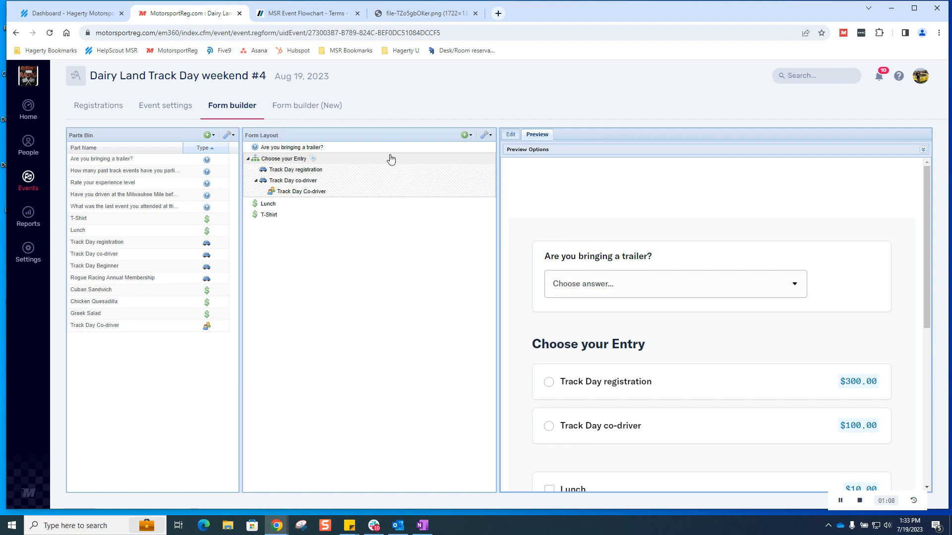
# Step: Add a new Branch below T-Shirt in the form layout and view the Choose your Entry group settings
pyautogui.click(466, 136)
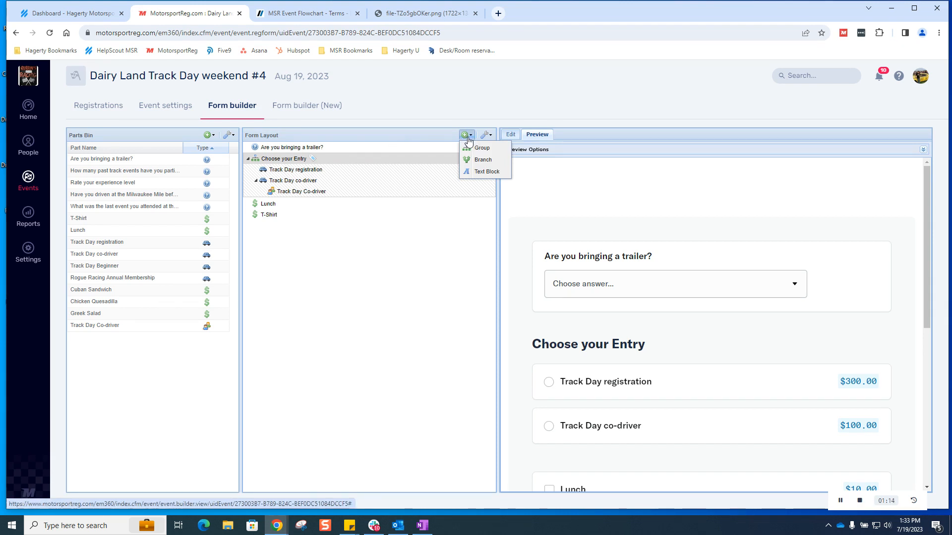
pyautogui.click(498, 162)
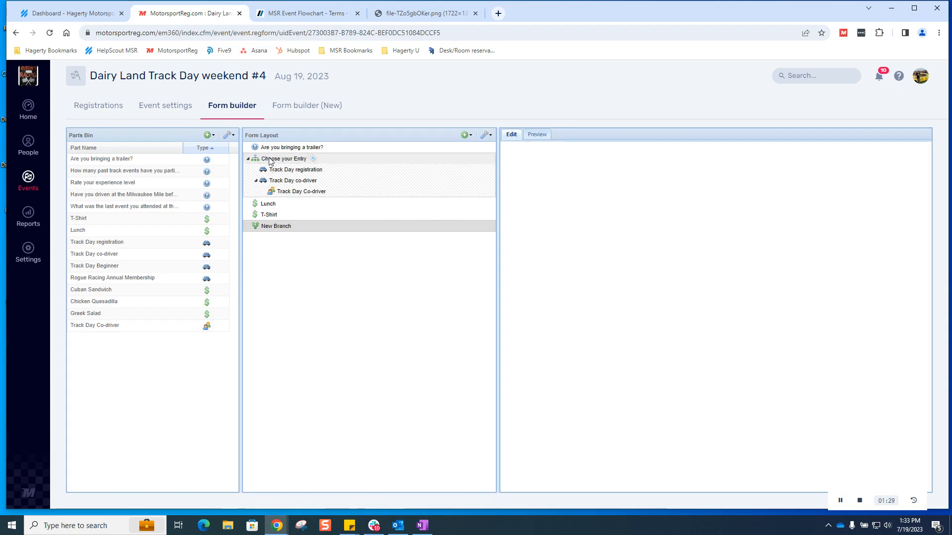
pyautogui.click(291, 163)
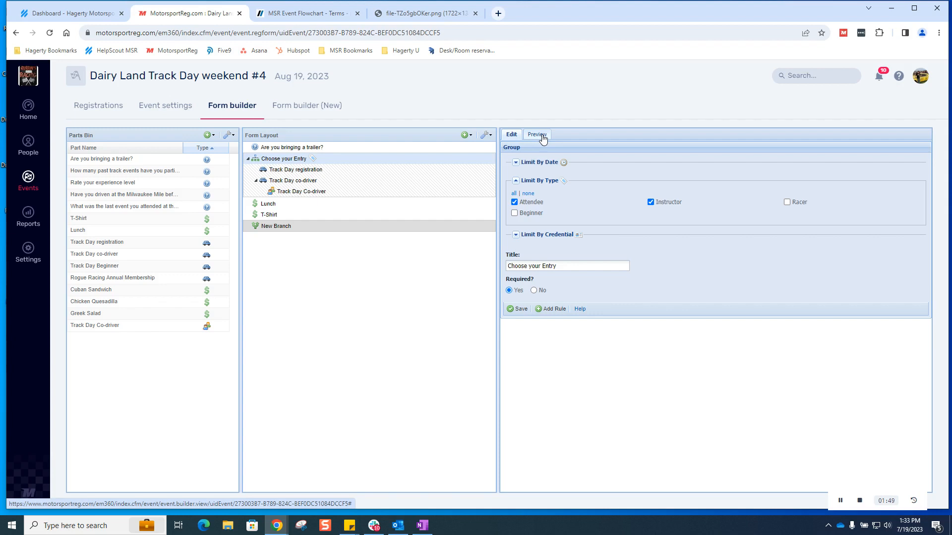
# Step: Retitle New Branch to 'Choose your lunch choice' and save it
pyautogui.click(283, 227)
pyautogui.moveTo(553, 229); pyautogui.dragTo(457, 235)
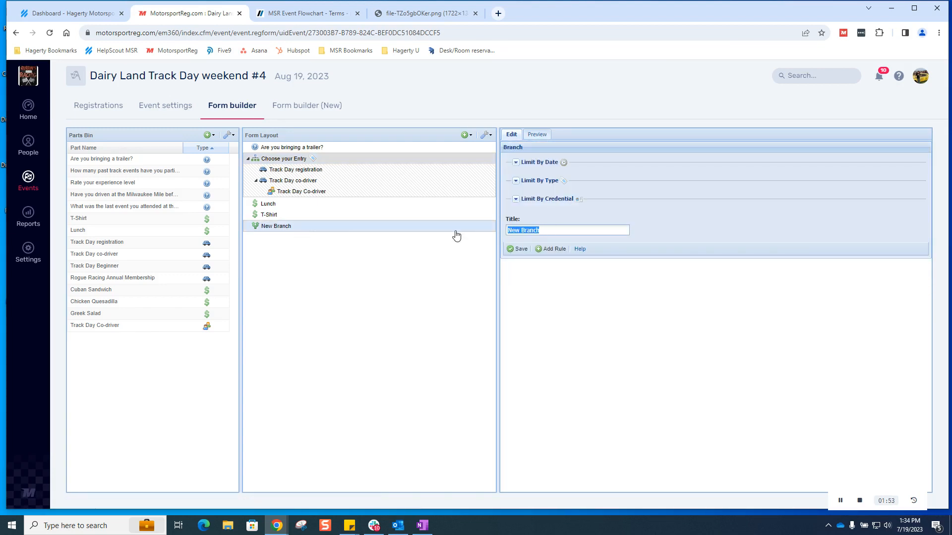
pyautogui.write('Choos')
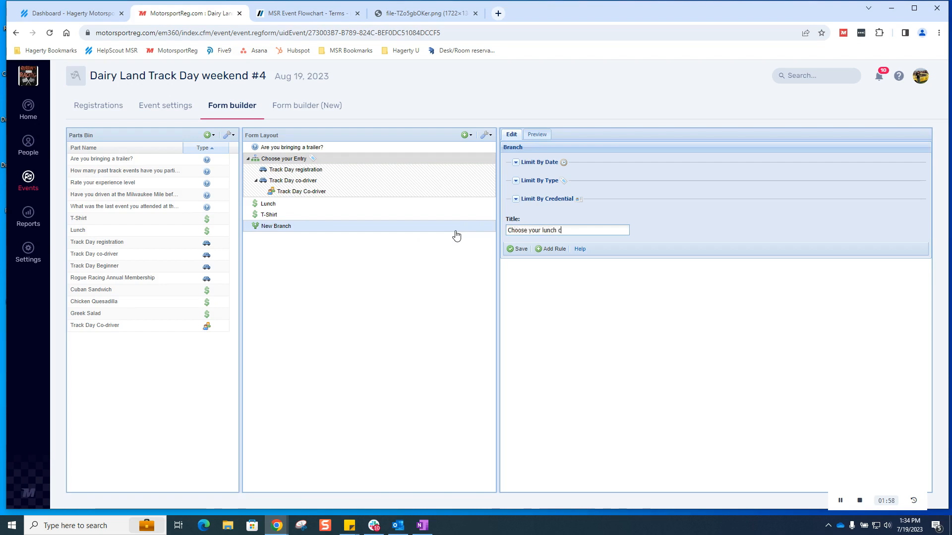
pyautogui.write('e your lunch choice')
pyautogui.click(518, 248)
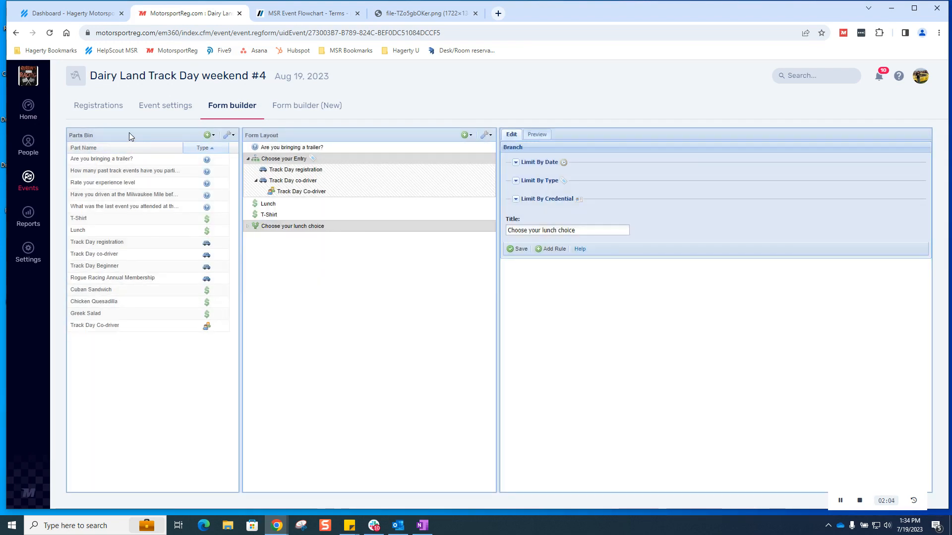
# Step: Multi-select the Cuban Sandwich, Chicken Quesadilla and Greek Salad parts in the Parts Bin
pyautogui.click(210, 140)
pyautogui.click(165, 133)
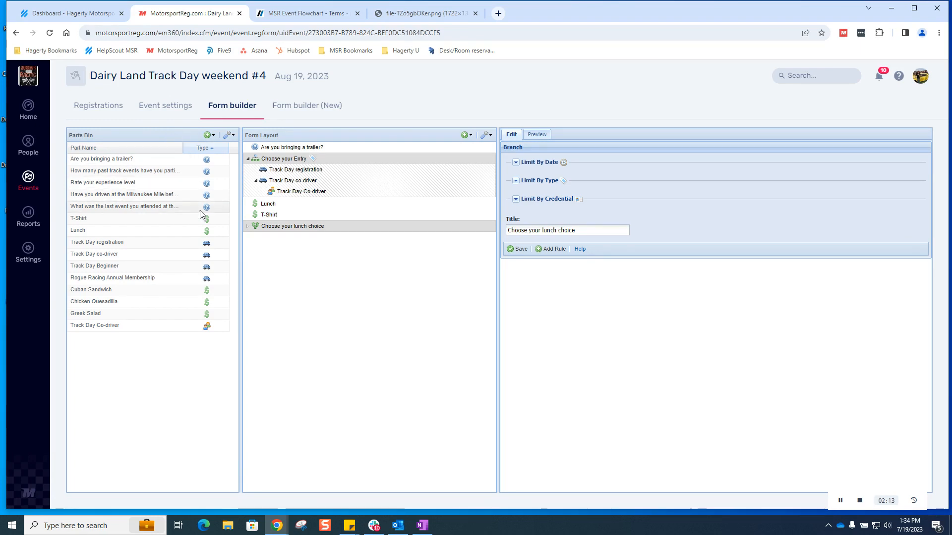
pyautogui.click(188, 294)
pyautogui.keyDown('ctrl'); pyautogui.click(184, 303); pyautogui.keyUp('ctrl')
pyautogui.keyDown('ctrl'); pyautogui.click(180, 315); pyautogui.keyUp('ctrl')
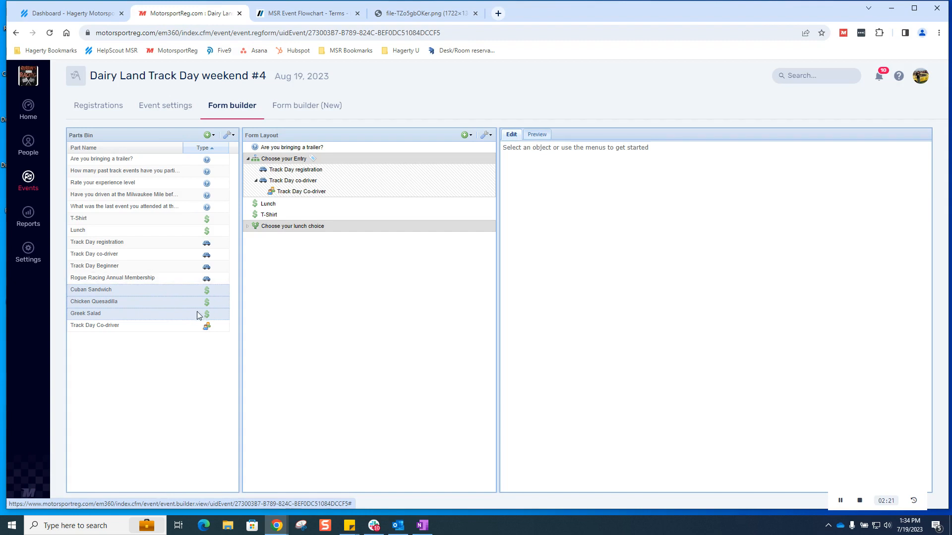
# Step: Drag Cuban Sandwich, Greek Salad and Chicken Quesadilla into the 'Choose your lunch choice' branch
pyautogui.moveTo(154, 291); pyautogui.dragTo(280, 232)
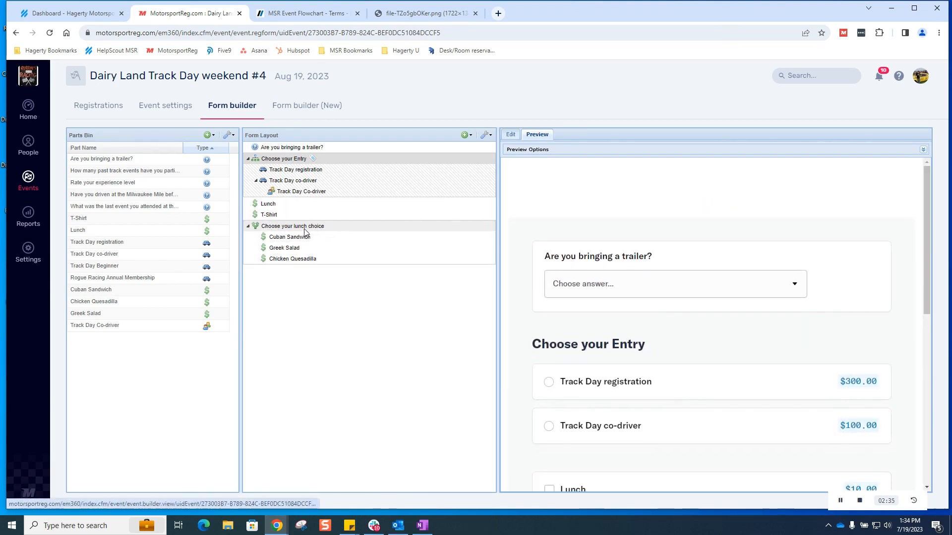
# Step: Show the form preview and choose Track Day registration as the entry
pyautogui.click(277, 228)
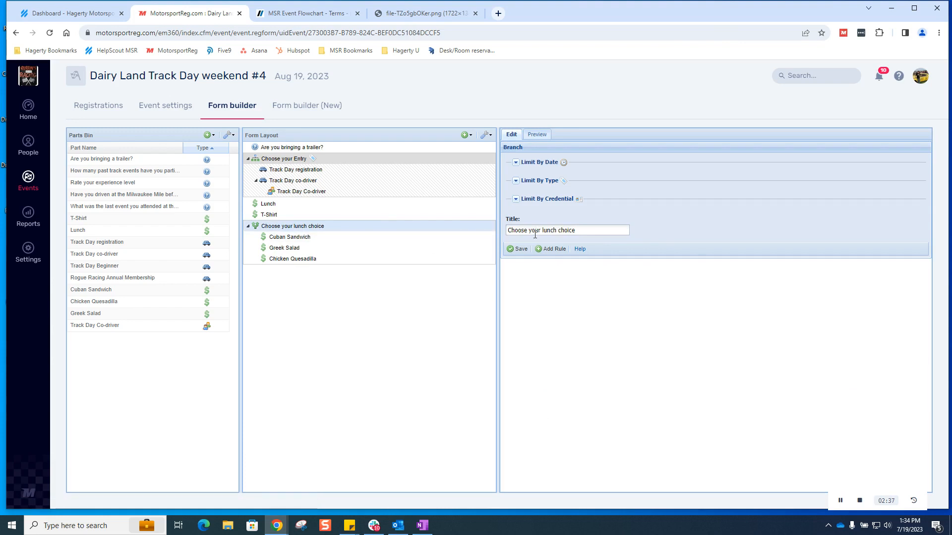
pyautogui.click(536, 135)
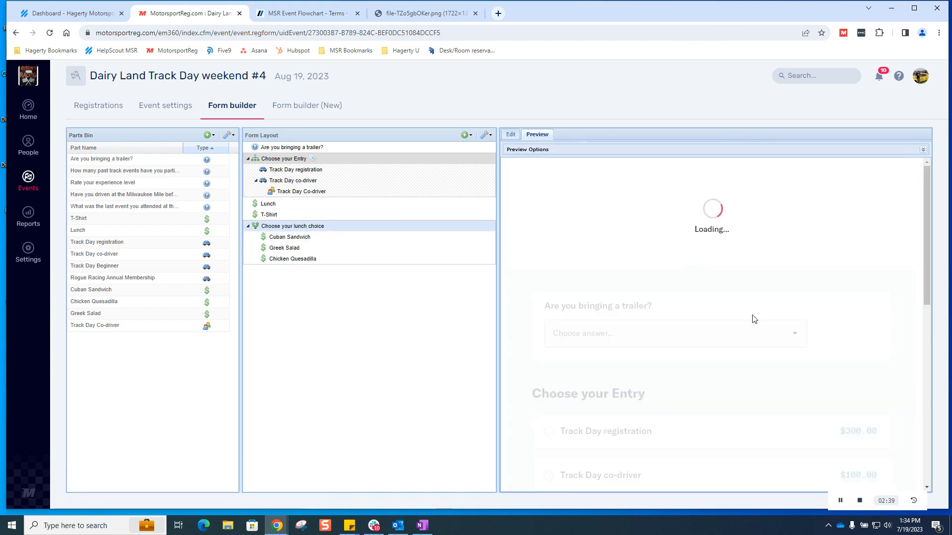
pyautogui.scroll(-3, 751, 316)
pyautogui.scroll(2, 714, 313)
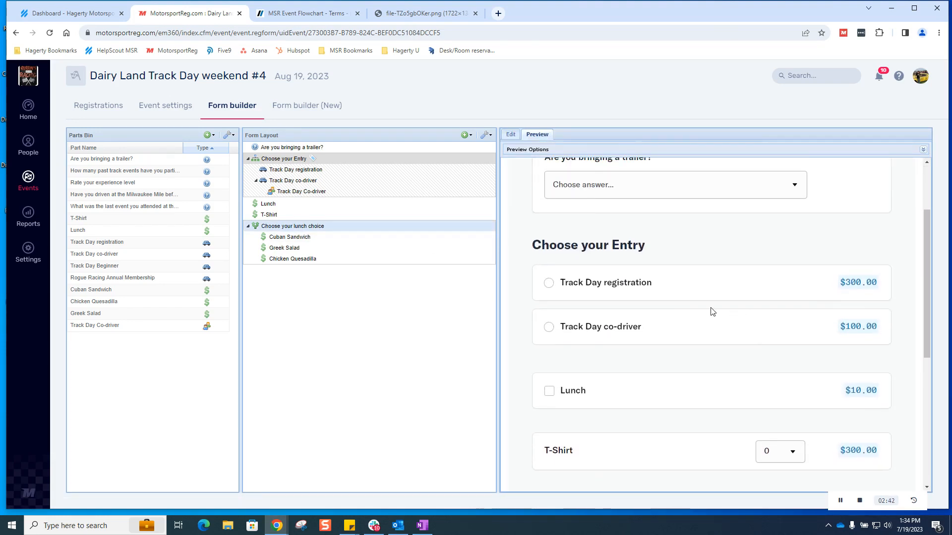
pyautogui.click(550, 283)
pyautogui.scroll(-2, 599, 393)
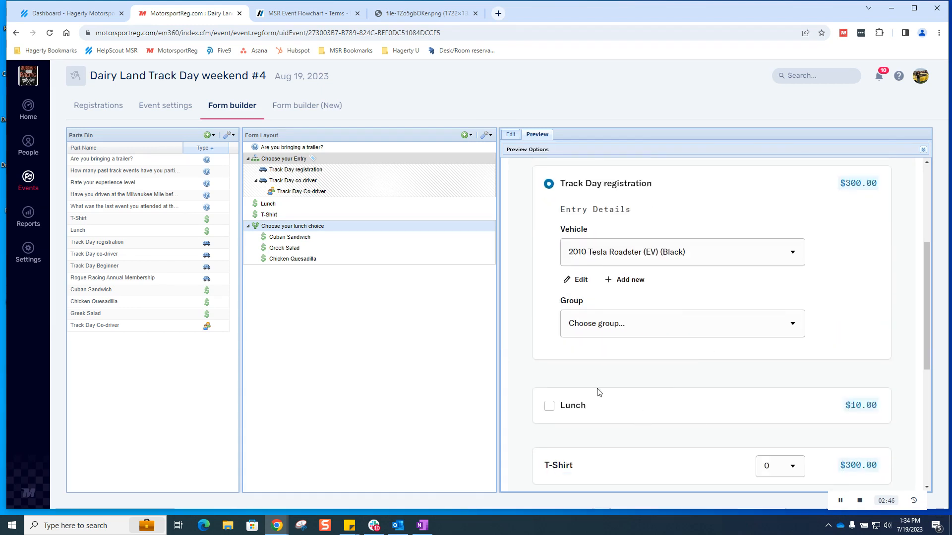
pyautogui.scroll(1, 729, 328)
pyautogui.scroll(-5, 729, 328)
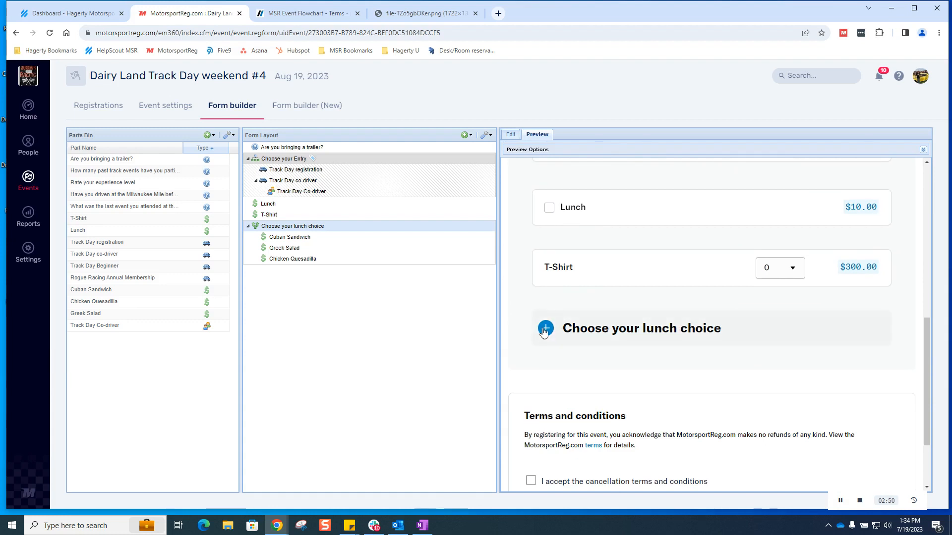
# Step: Order 2 Cuban Sandwiches, leaving Greek Salad and Chicken Quesadilla at 0
pyautogui.click(569, 325)
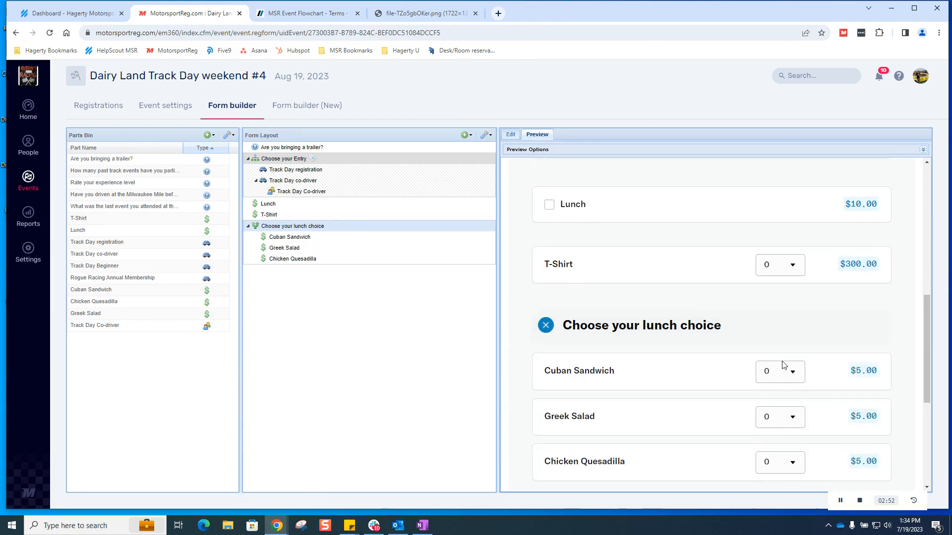
pyautogui.scroll(-3, 786, 365)
pyautogui.click(788, 234)
pyautogui.click(788, 265)
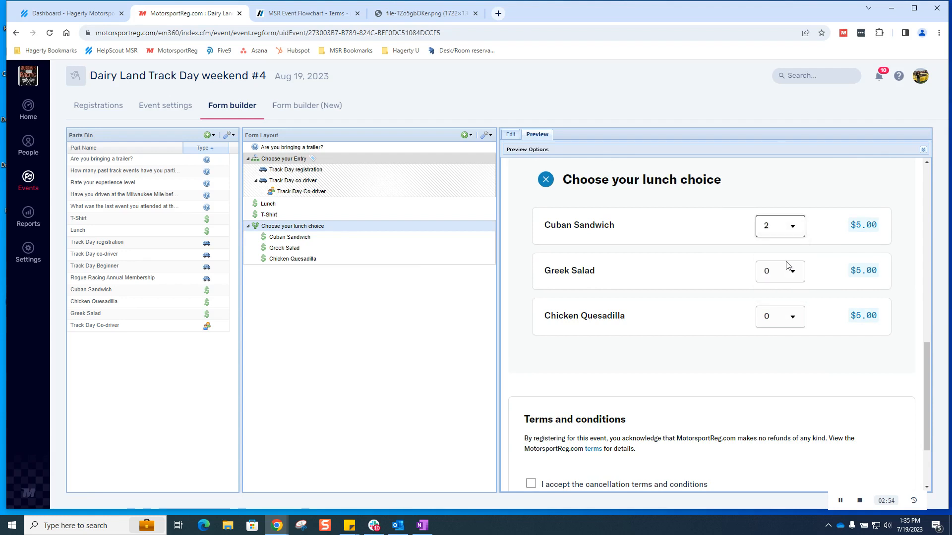
pyautogui.click(784, 272)
pyautogui.click(774, 310)
pyautogui.click(783, 320)
pyautogui.click(780, 353)
pyautogui.click(789, 318)
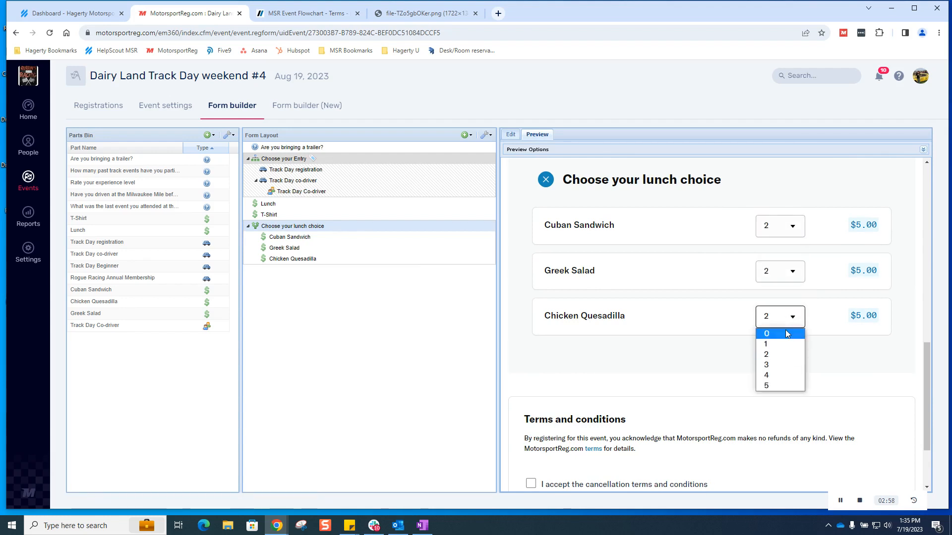
pyautogui.click(787, 332)
pyautogui.click(794, 274)
pyautogui.click(781, 284)
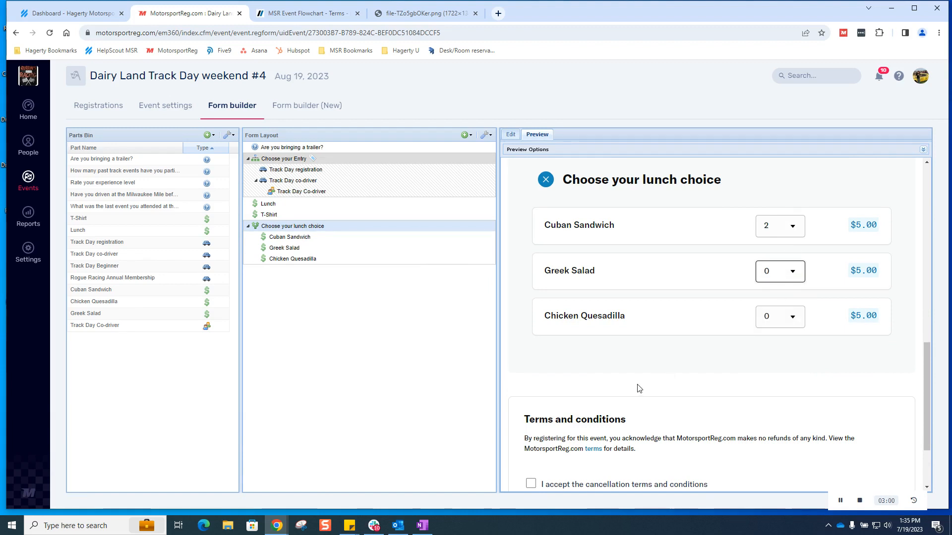
# Step: Accept the cancellation terms and answer the trailer question with 'What's a trailer?'
pyautogui.scroll(-2, 545, 397)
pyautogui.click(530, 385)
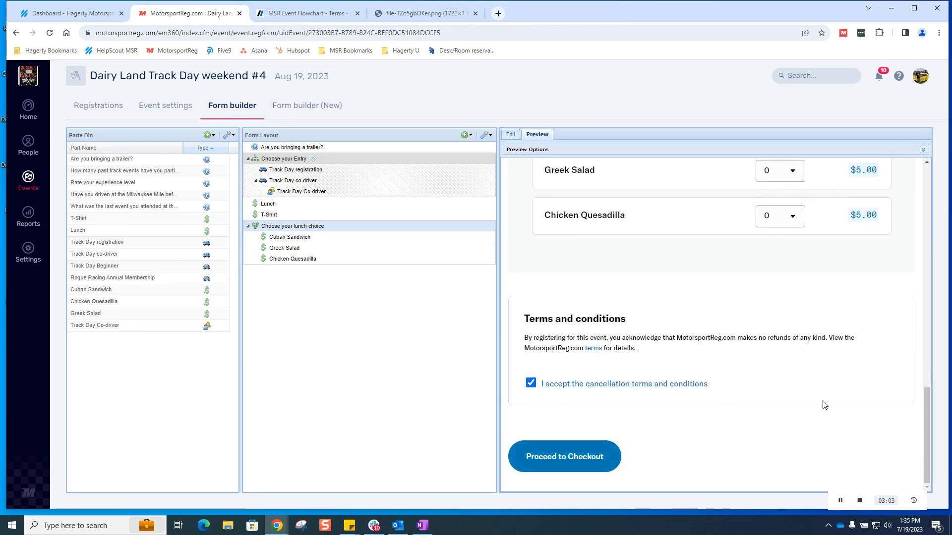
pyautogui.moveTo(928, 437); pyautogui.dragTo(922, 240)
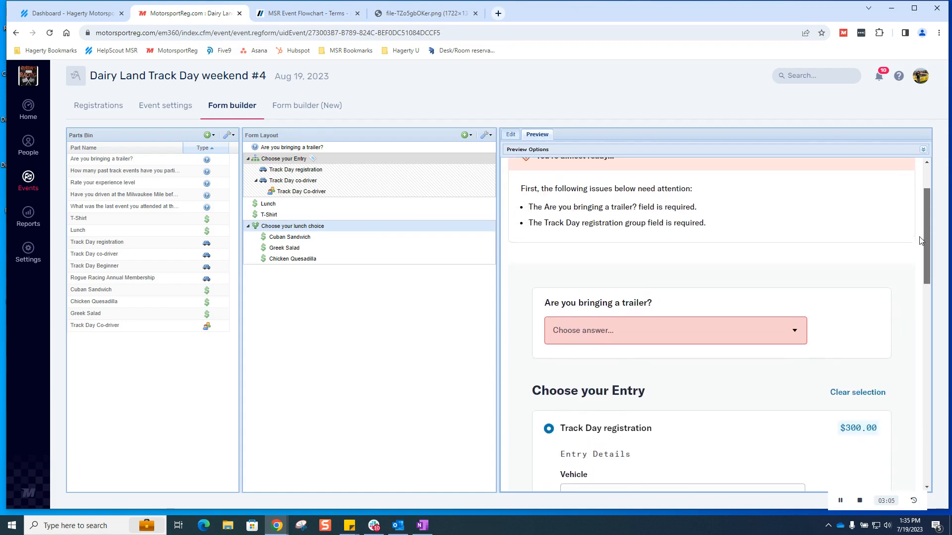
pyautogui.click(685, 331)
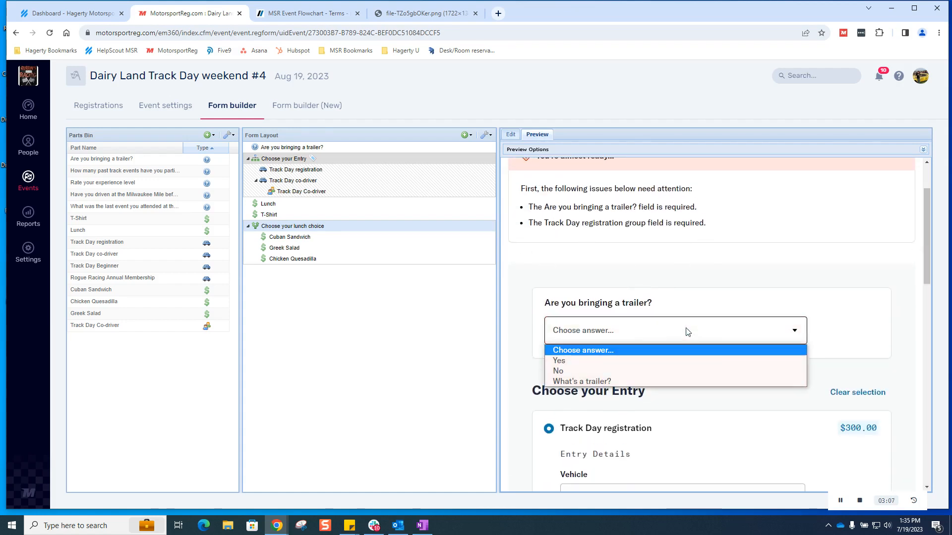
pyautogui.click(679, 361)
pyautogui.click(717, 331)
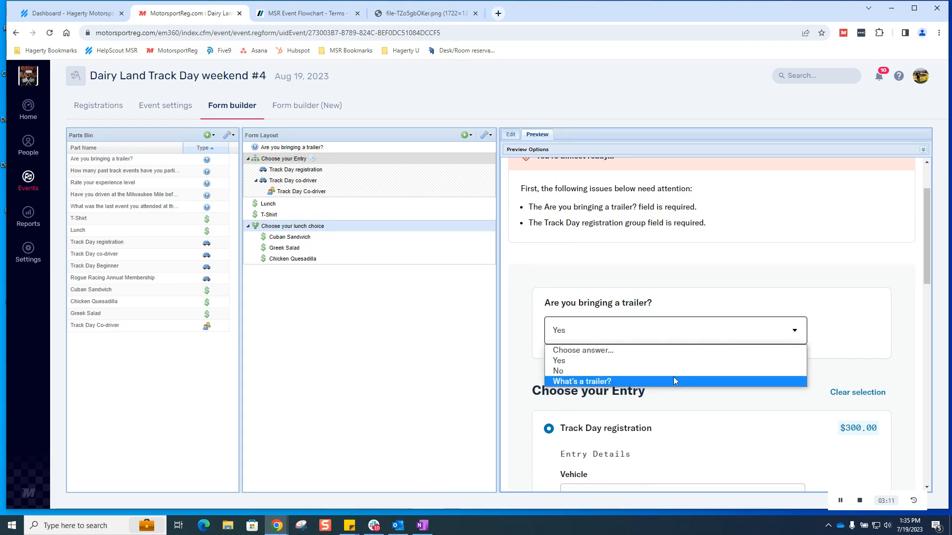
pyautogui.click(673, 381)
# Step: Put the entry in the Intermediate group and proceed to checkout totalling $310.00
pyautogui.scroll(-5, 735, 389)
pyautogui.click(703, 321)
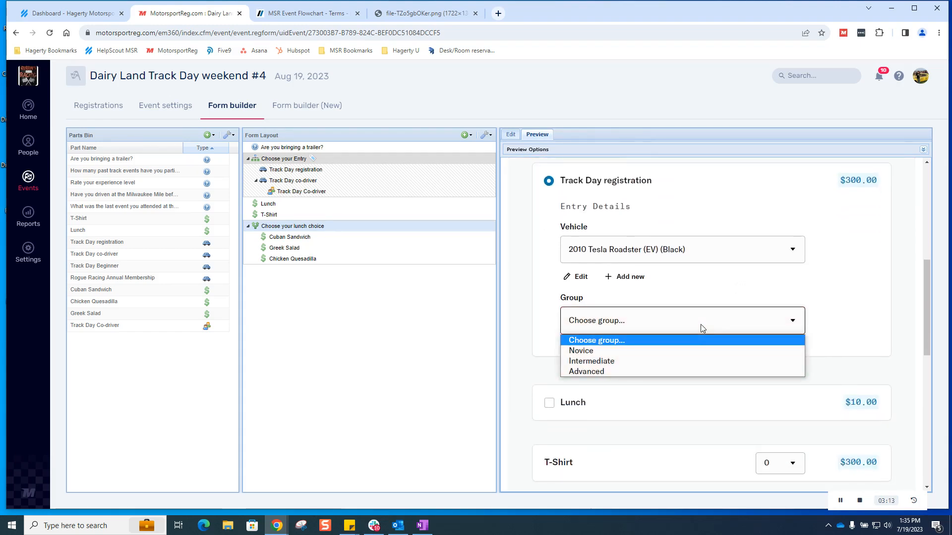
pyautogui.click(695, 361)
pyautogui.scroll(-6, 735, 392)
pyautogui.scroll(-3, 736, 396)
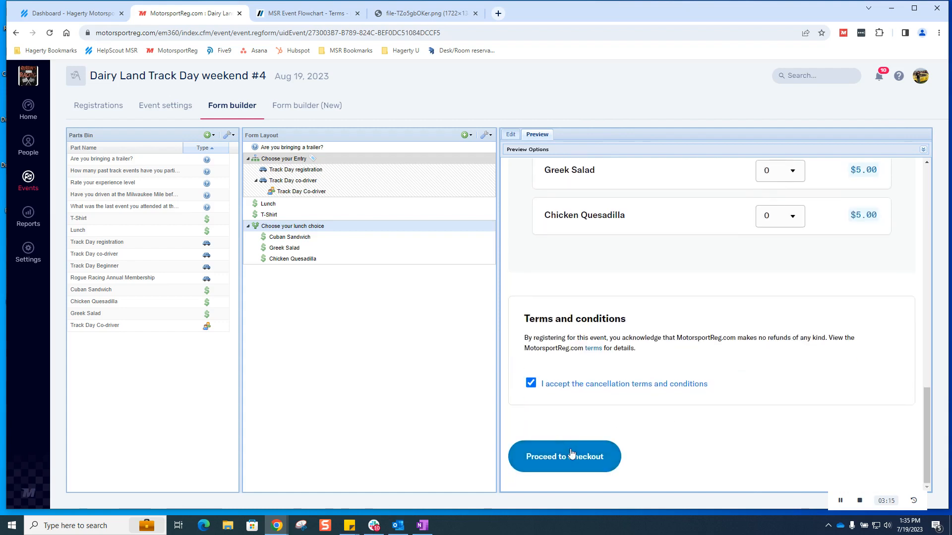
pyautogui.click(560, 455)
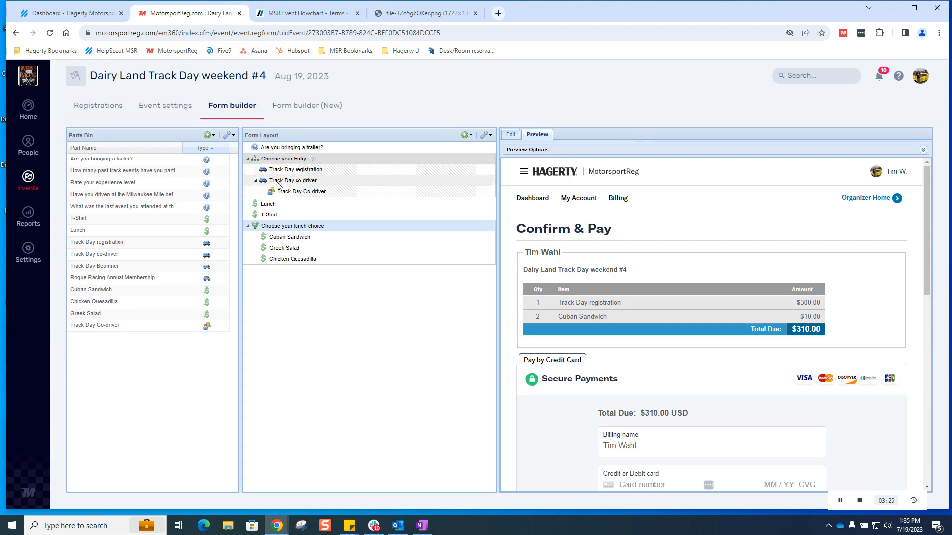
pyautogui.click(278, 216)
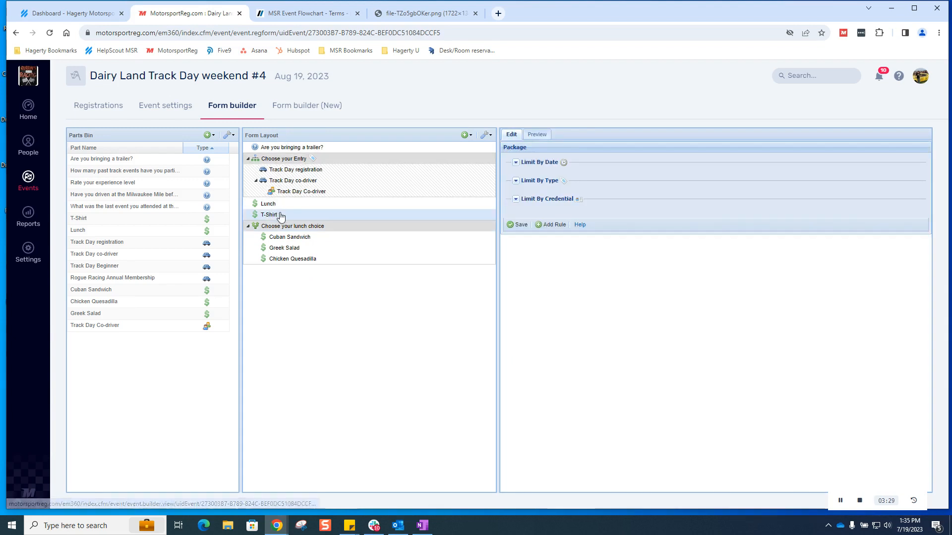
# Step: Drag T-Shirt out of the lunch choice group so it sits last, below the branch
pyautogui.moveTo(281, 217); pyautogui.dragTo(276, 273)
pyautogui.moveTo(275, 267); pyautogui.dragTo(280, 249)
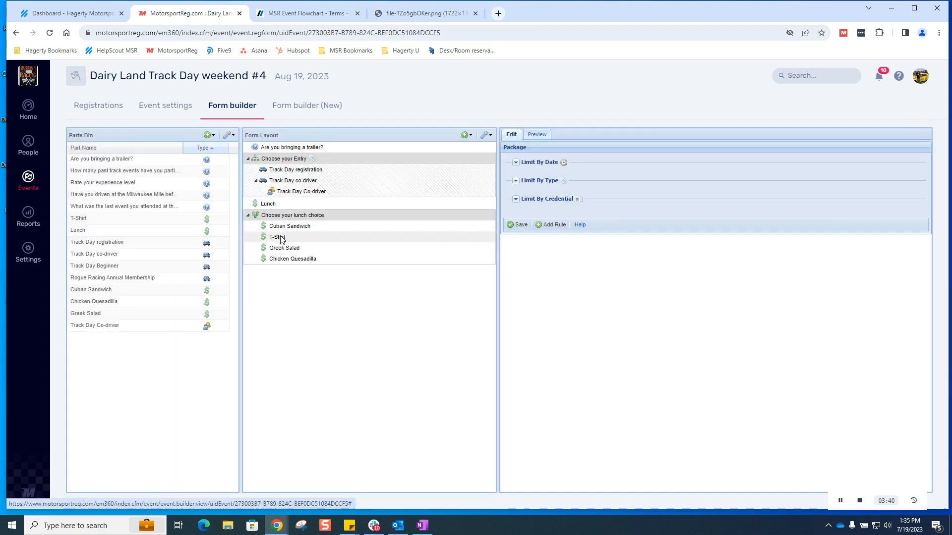
pyautogui.moveTo(281, 238); pyautogui.dragTo(280, 269)
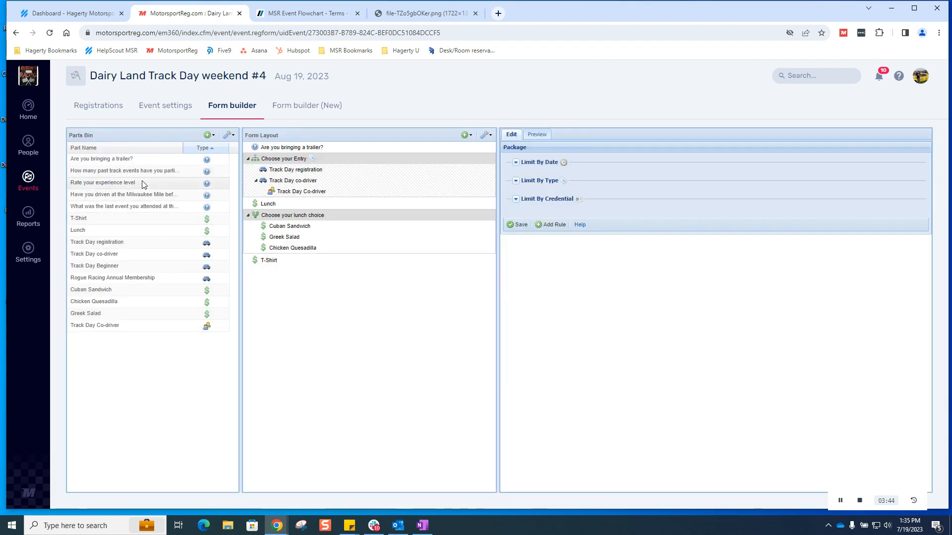
pyautogui.click(168, 174)
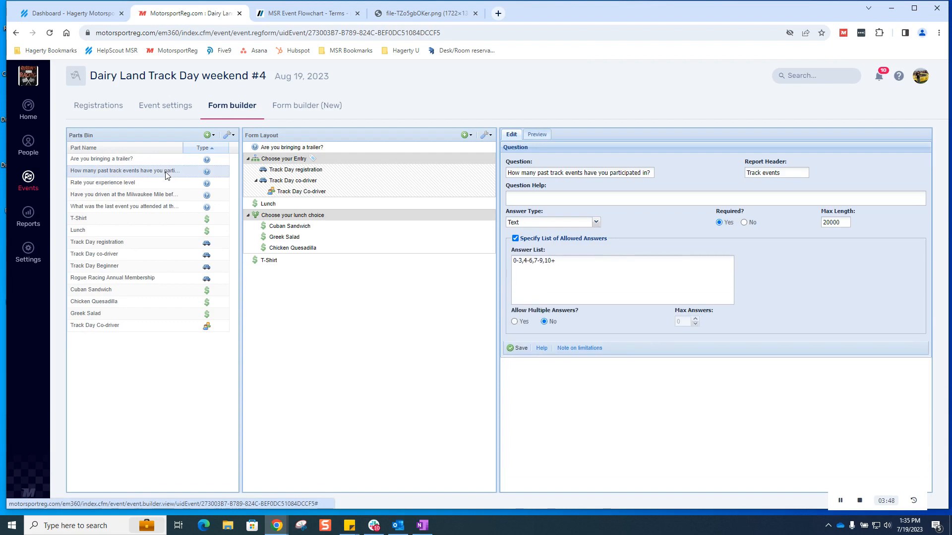
# Step: Add past-events, experience-level and Milwaukee Mile questions, nesting the last-event question under Milwaukee Mile
pyautogui.moveTo(162, 174); pyautogui.dragTo(270, 276)
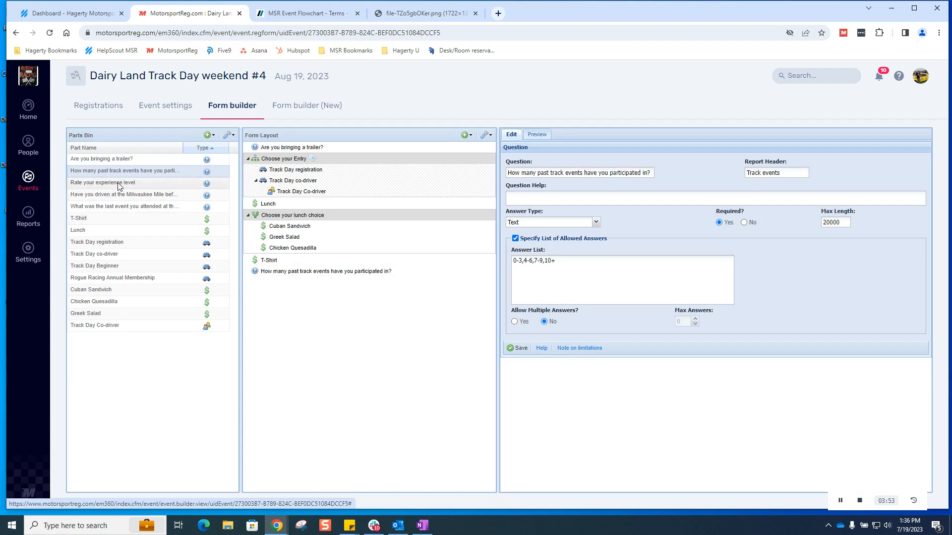
pyautogui.moveTo(119, 186); pyautogui.dragTo(285, 276)
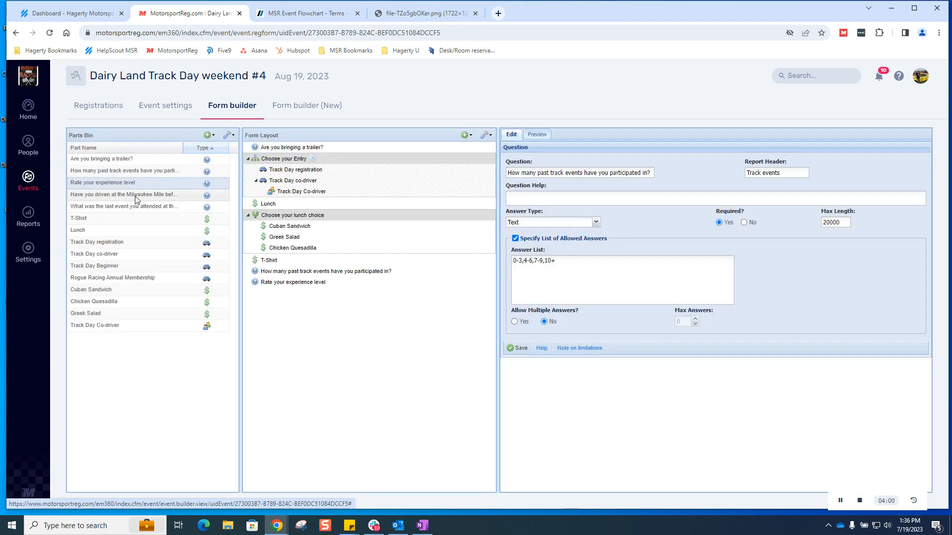
pyautogui.click(136, 197)
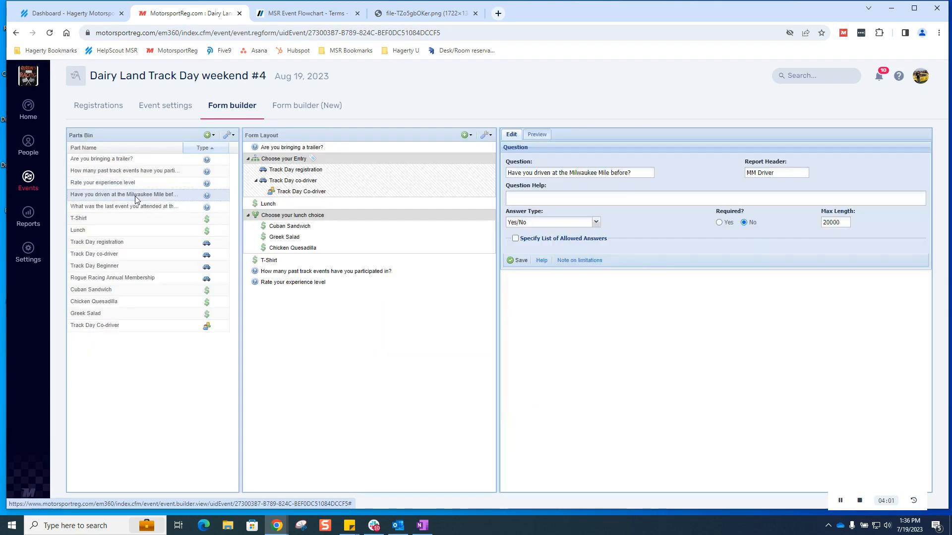
pyautogui.moveTo(136, 198); pyautogui.dragTo(265, 305)
pyautogui.click(160, 208)
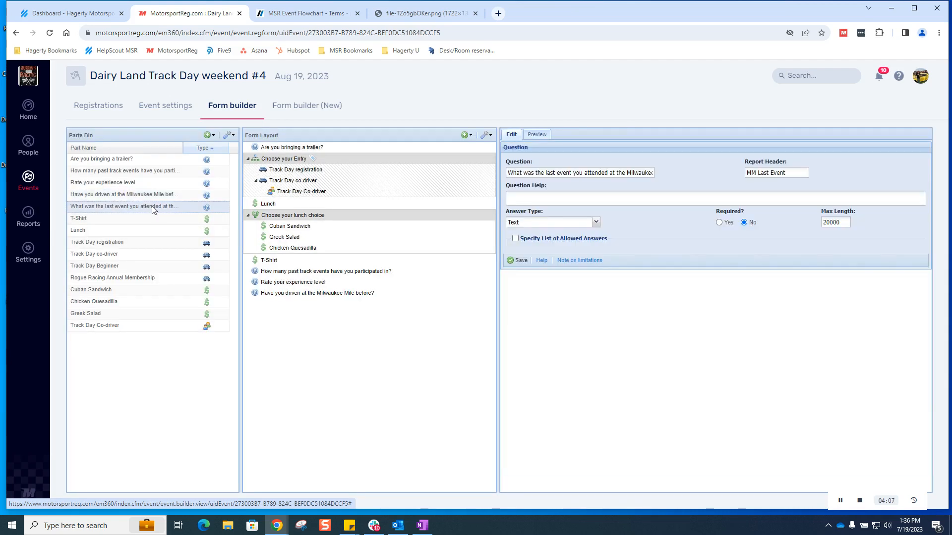
pyautogui.moveTo(152, 210); pyautogui.dragTo(282, 291)
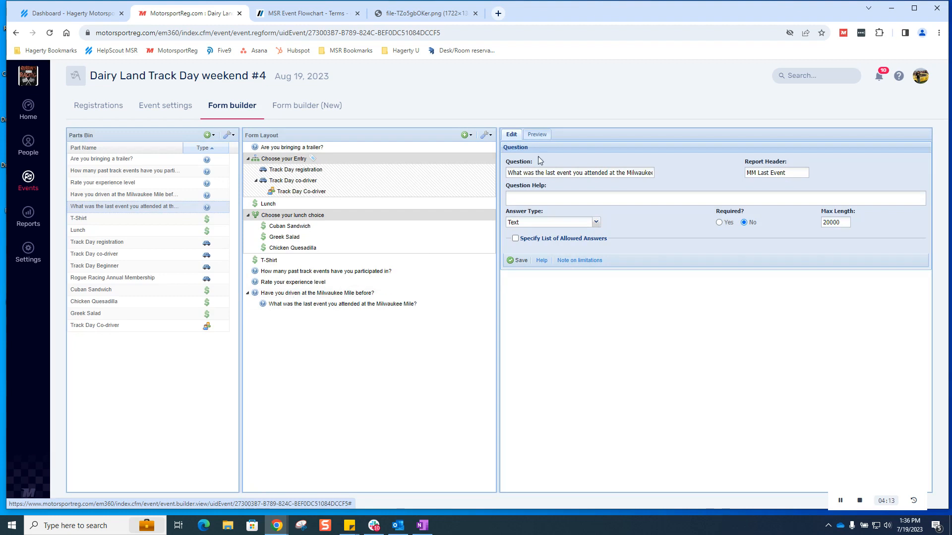
pyautogui.click(537, 134)
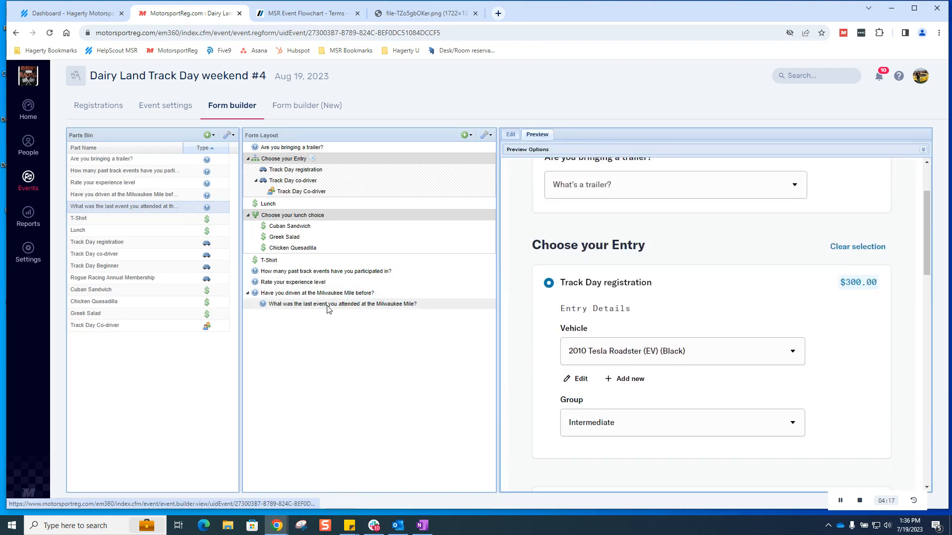
# Step: Clear the preview entry, then answer Milwaukee Mile Yes and No to toggle the last-event question
pyautogui.scroll(-5, 754, 331)
pyautogui.scroll(6, 756, 331)
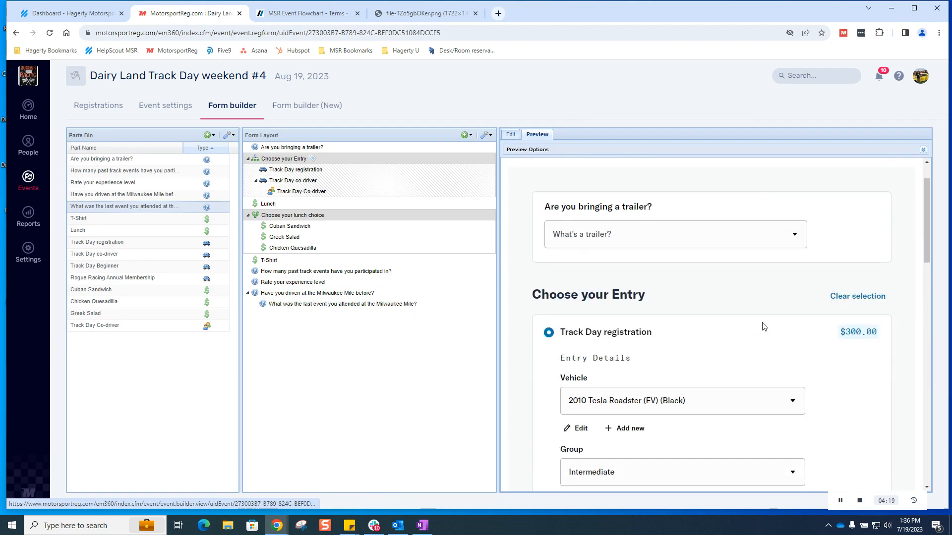
pyautogui.click(858, 296)
pyautogui.scroll(-8, 759, 334)
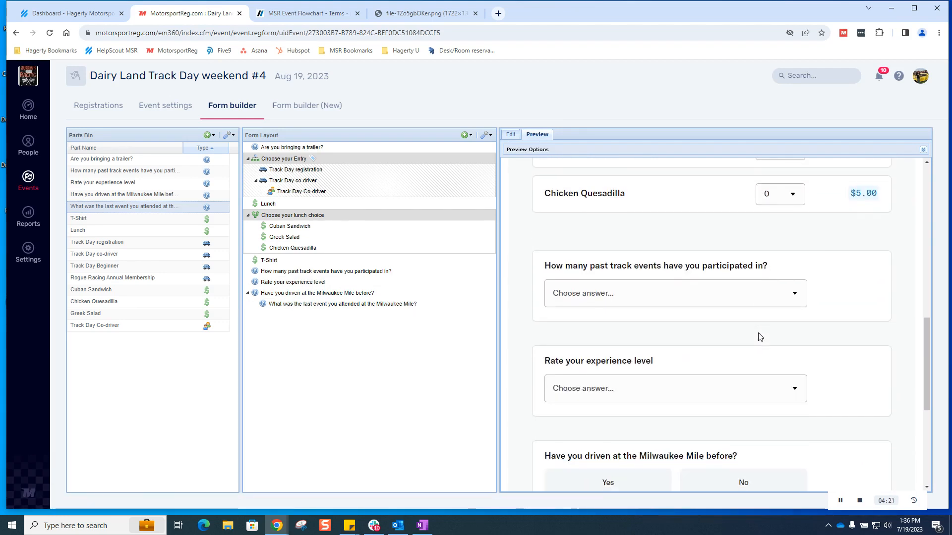
pyautogui.scroll(-3, 760, 337)
pyautogui.click(613, 293)
pyautogui.scroll(-1, 688, 333)
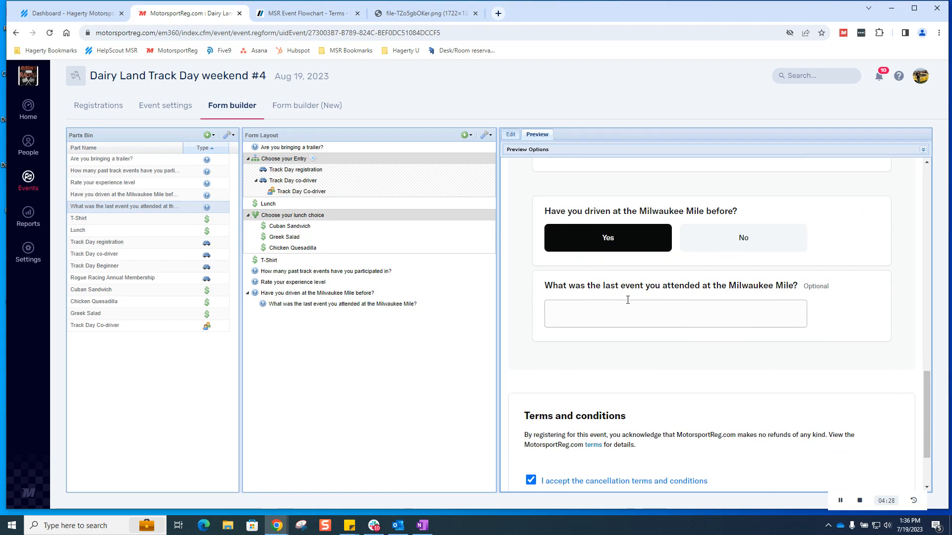
pyautogui.click(740, 251)
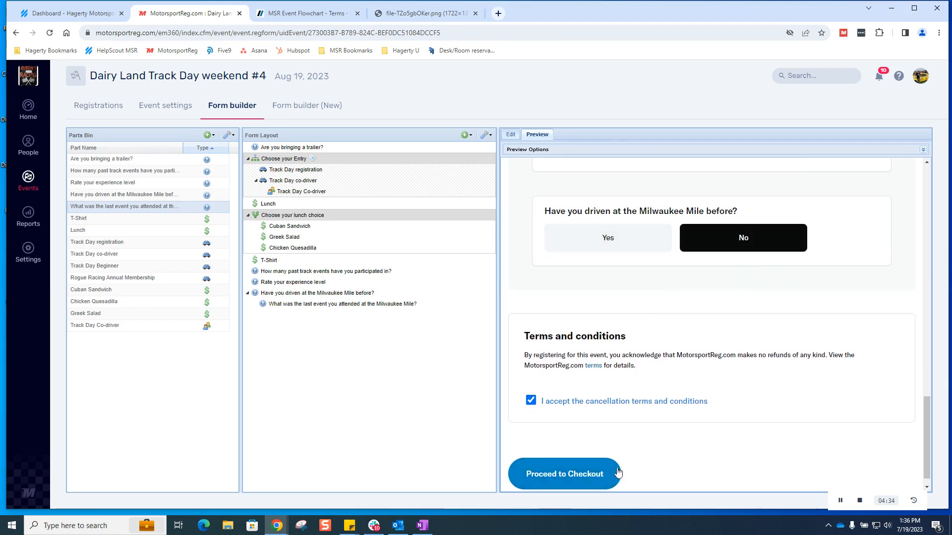
# Step: Choose Track Day co-driver in the Novice run group, with a different vehicle and an attendee
pyautogui.moveTo(926, 436); pyautogui.dragTo(922, 189)
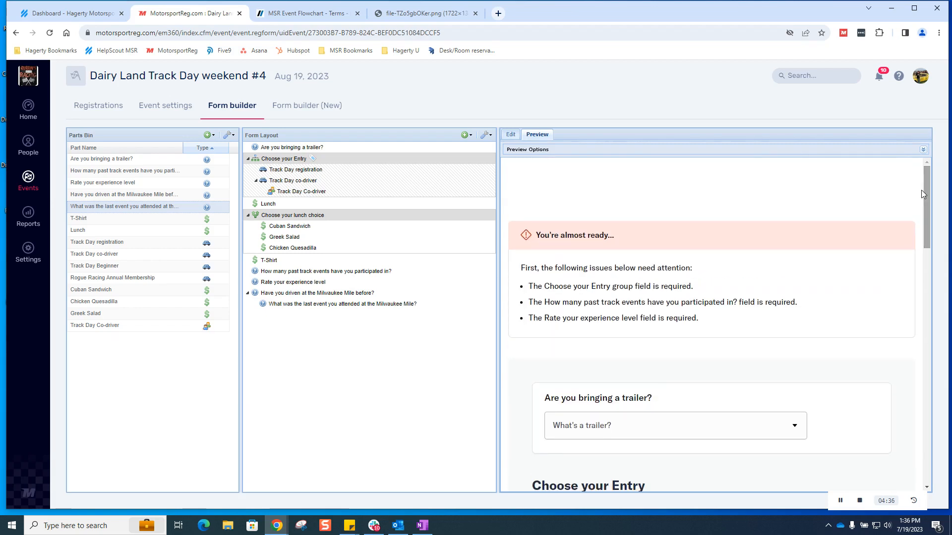
pyautogui.scroll(-5, 768, 341)
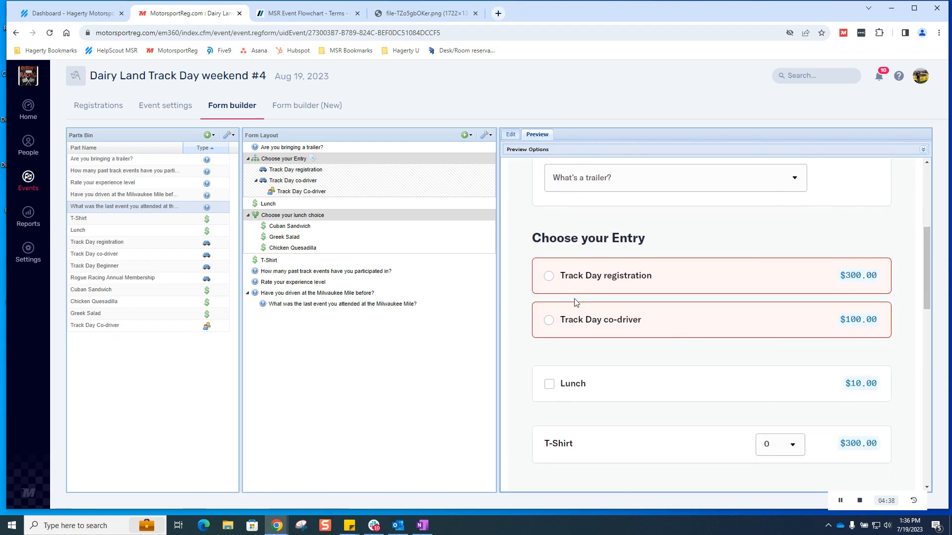
pyautogui.click(553, 322)
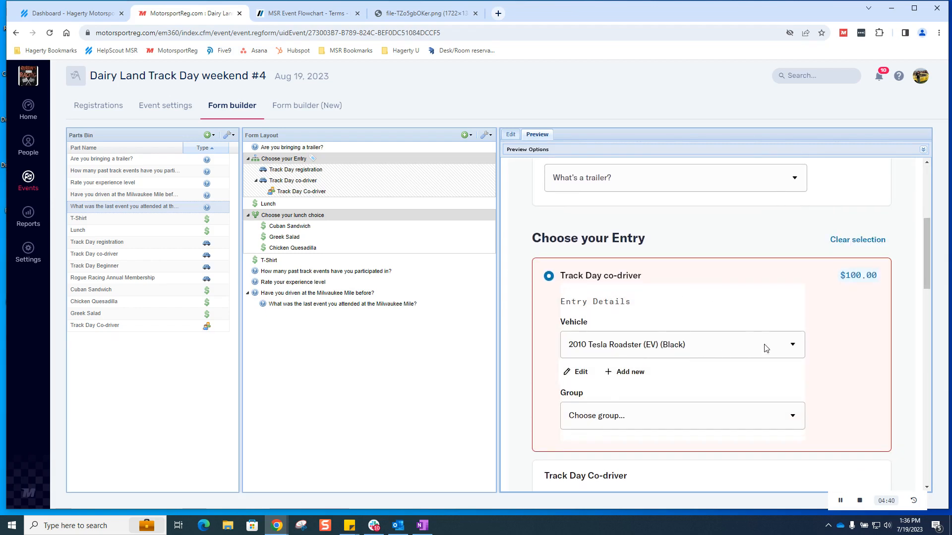
pyautogui.click(699, 415)
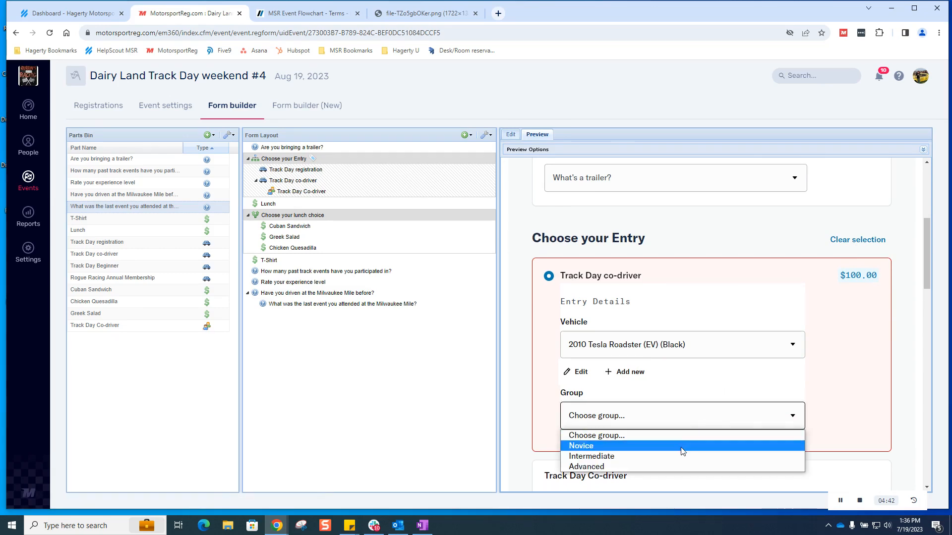
pyautogui.click(682, 446)
pyautogui.click(694, 348)
pyautogui.click(691, 391)
pyautogui.scroll(-5, 751, 402)
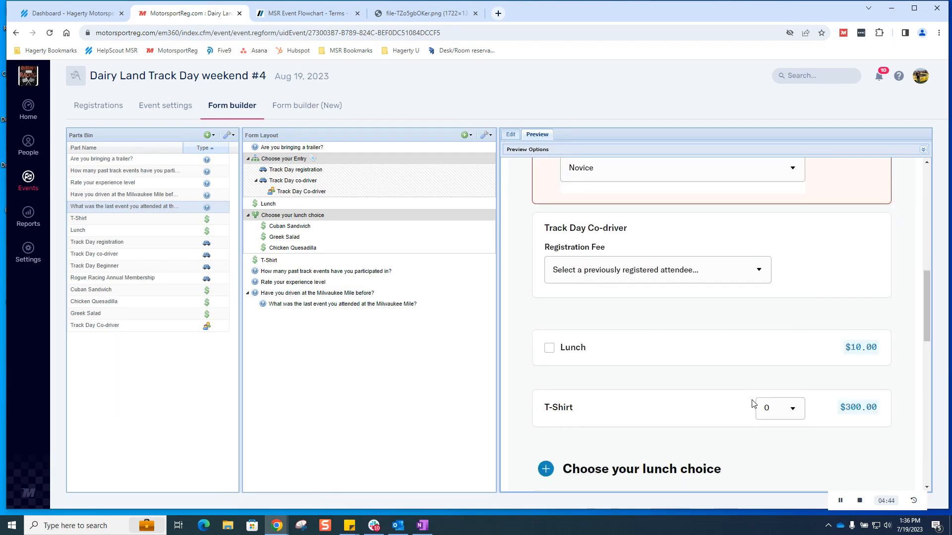
pyautogui.click(680, 213)
pyautogui.click(685, 255)
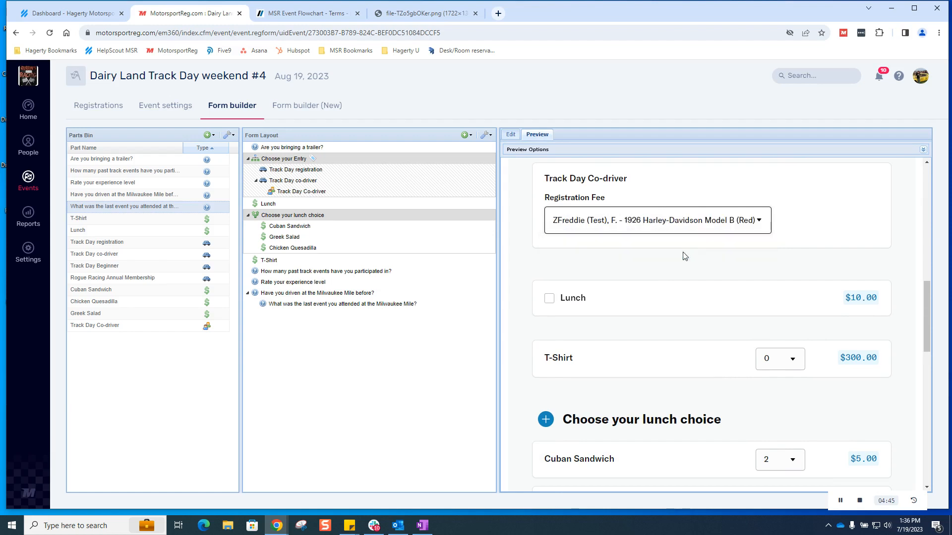
# Step: Answer 4-6 past track events and Intermediate experience, then proceed to checkout at $110.00
pyautogui.scroll(-7, 684, 323)
pyautogui.click(695, 300)
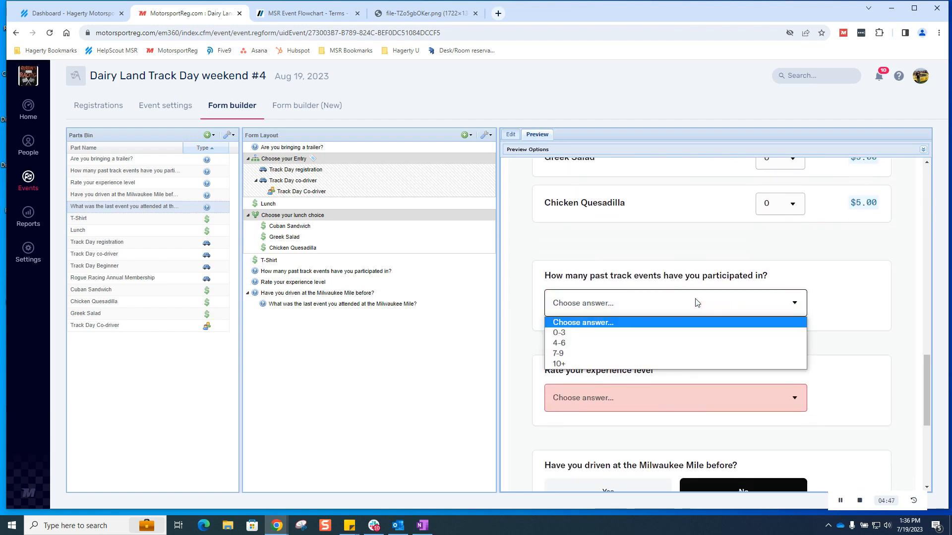
pyautogui.click(682, 343)
pyautogui.scroll(-3, 695, 273)
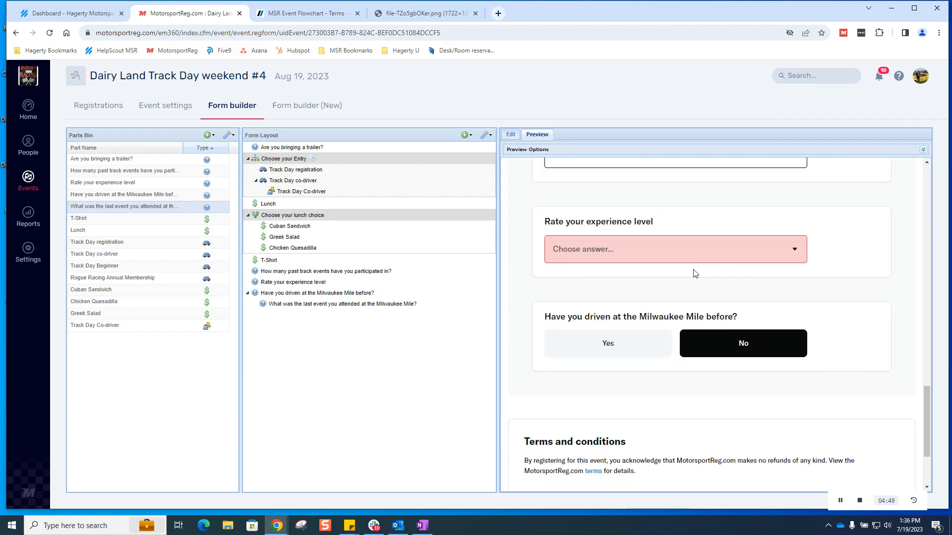
pyautogui.click(696, 251)
pyautogui.click(690, 289)
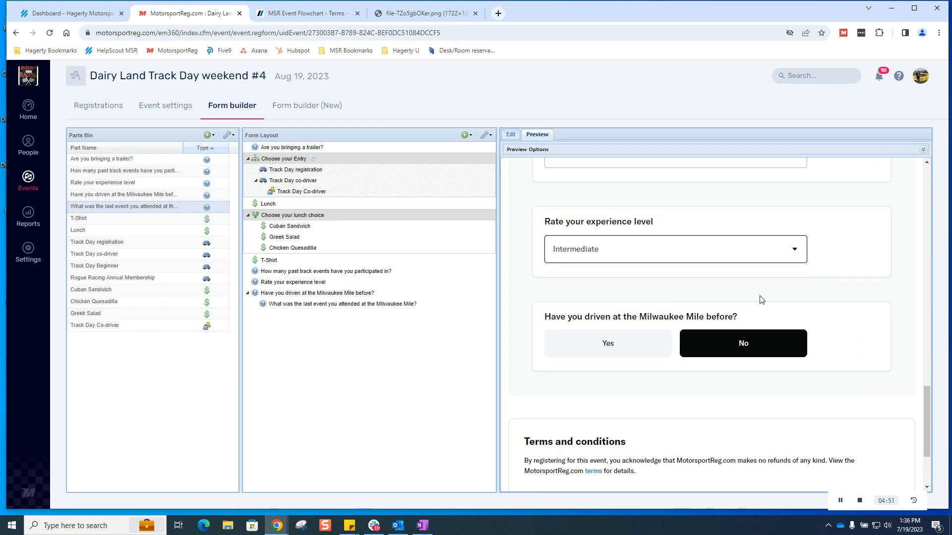
pyautogui.scroll(-3, 744, 318)
pyautogui.click(590, 461)
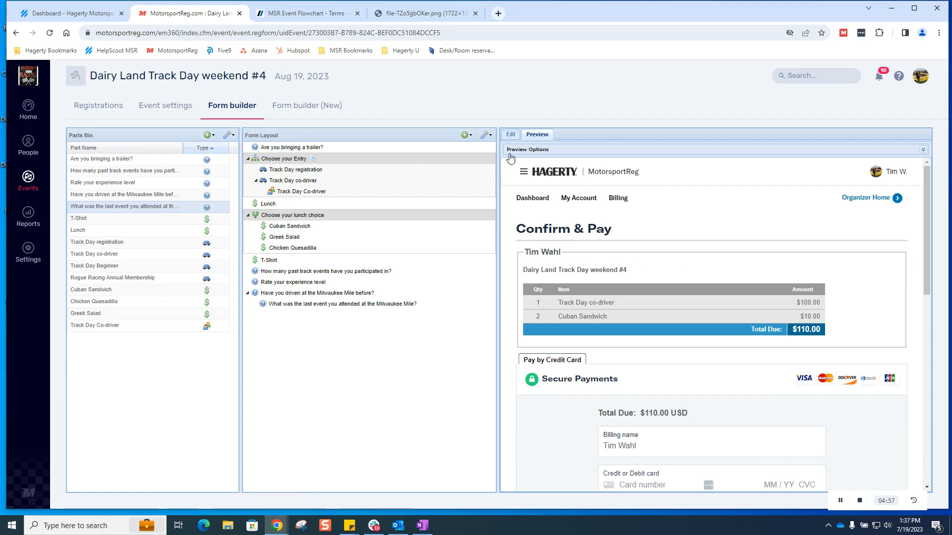
# Step: Add a 'Welcome to Rogue Racing' text block and move it to the top of the form
pyautogui.click(471, 138)
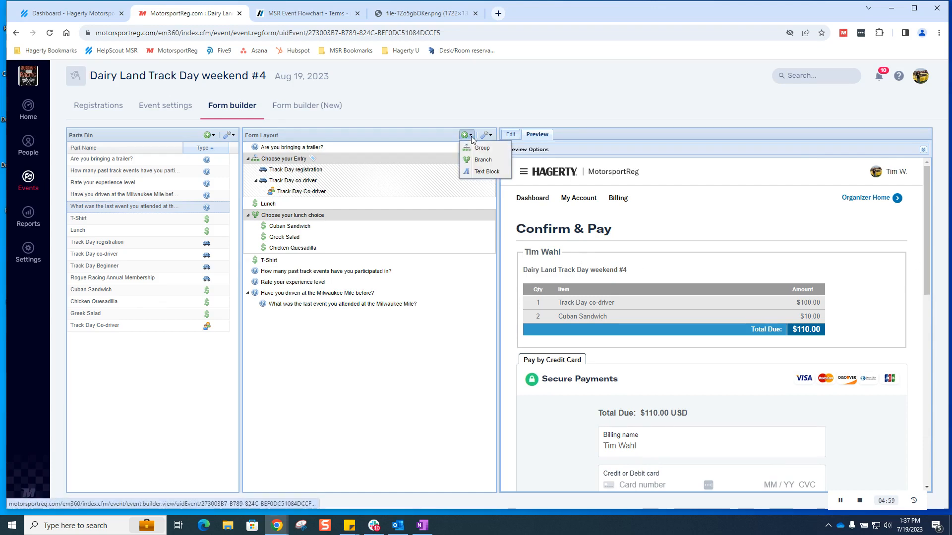
pyautogui.click(487, 172)
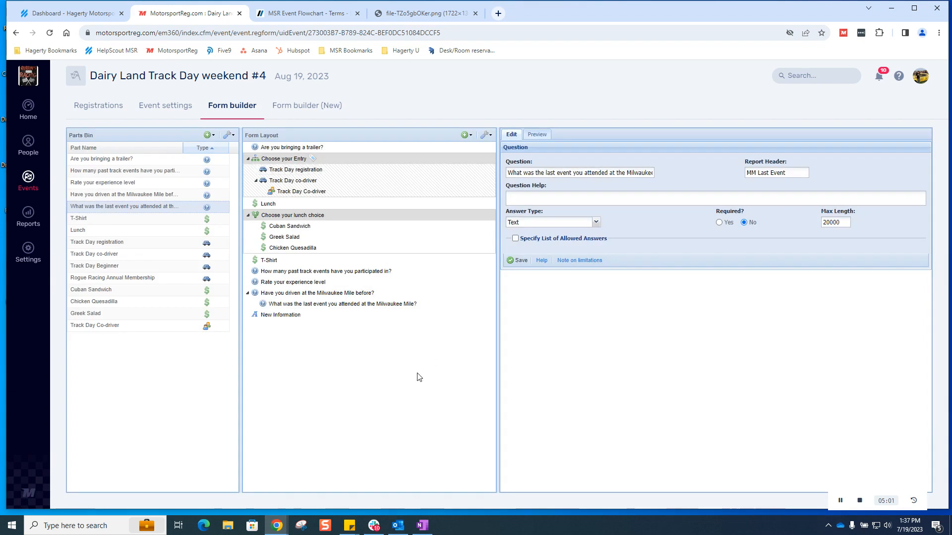
pyautogui.click(287, 320)
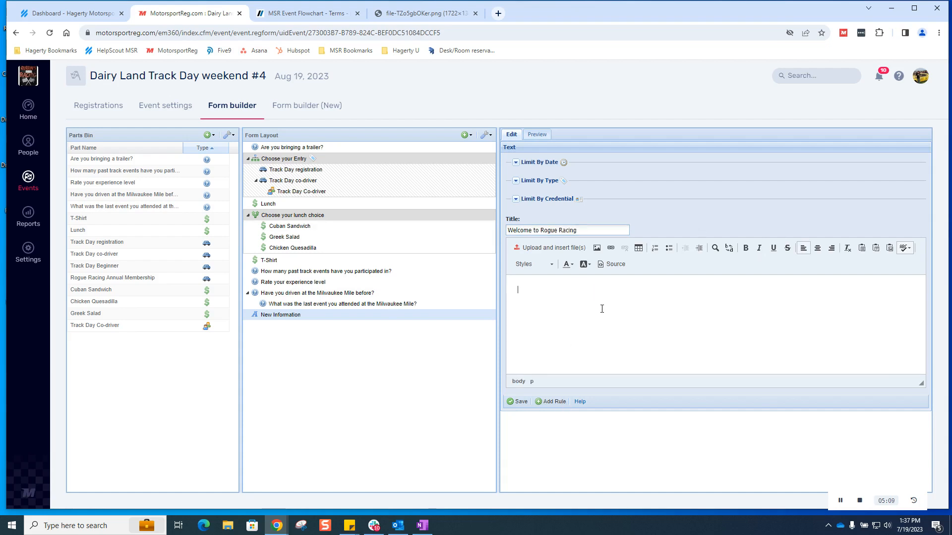
pyautogui.click(521, 403)
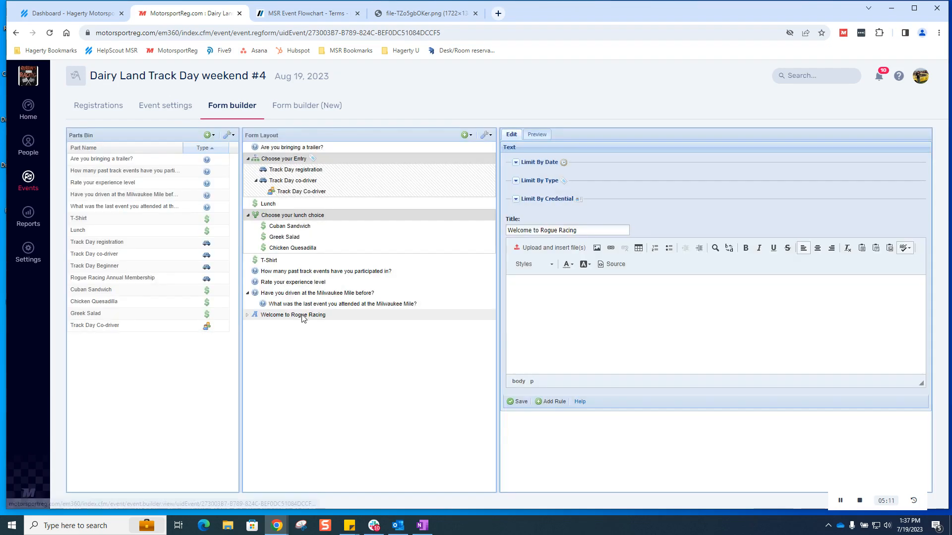
pyautogui.moveTo(302, 317); pyautogui.dragTo(322, 150)
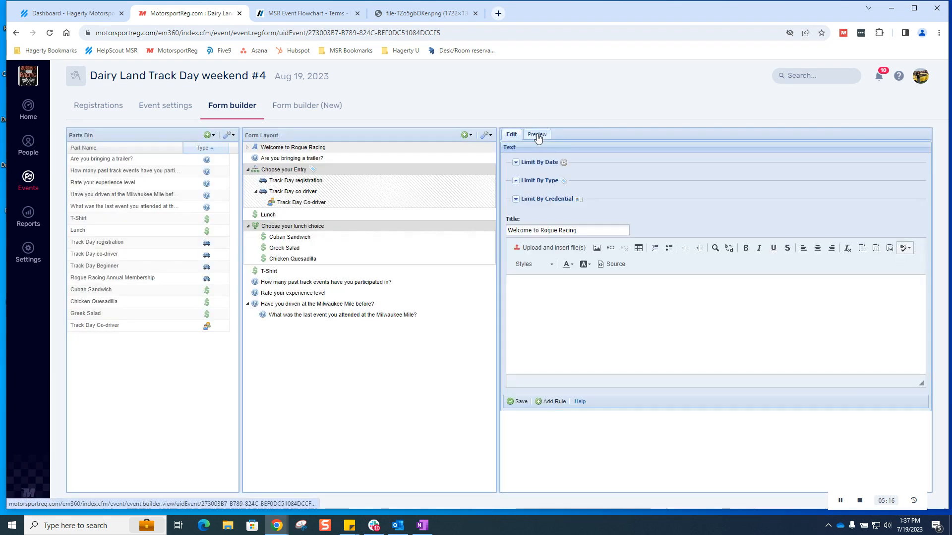
# Step: Preview the form with the welcome text, revisiting the text block once for editing
pyautogui.click(537, 134)
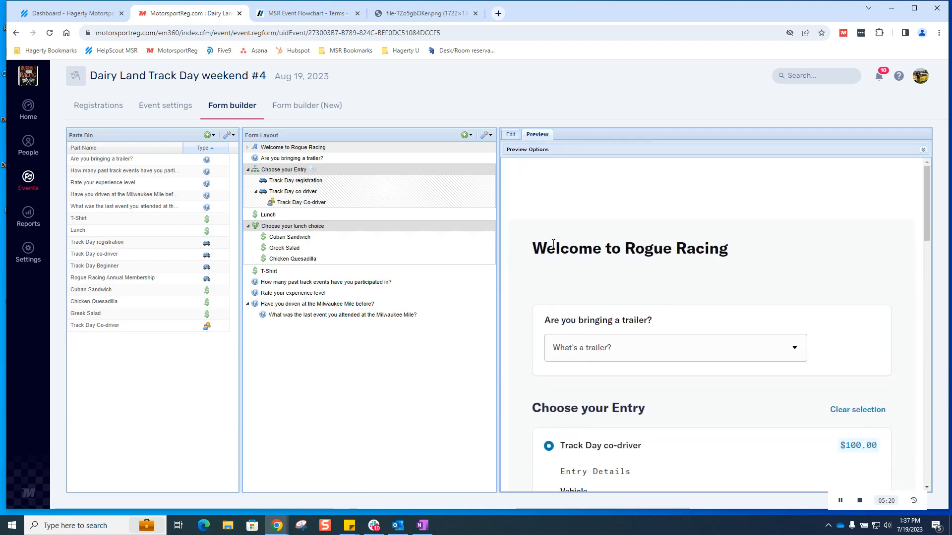
pyautogui.scroll(-1, 742, 326)
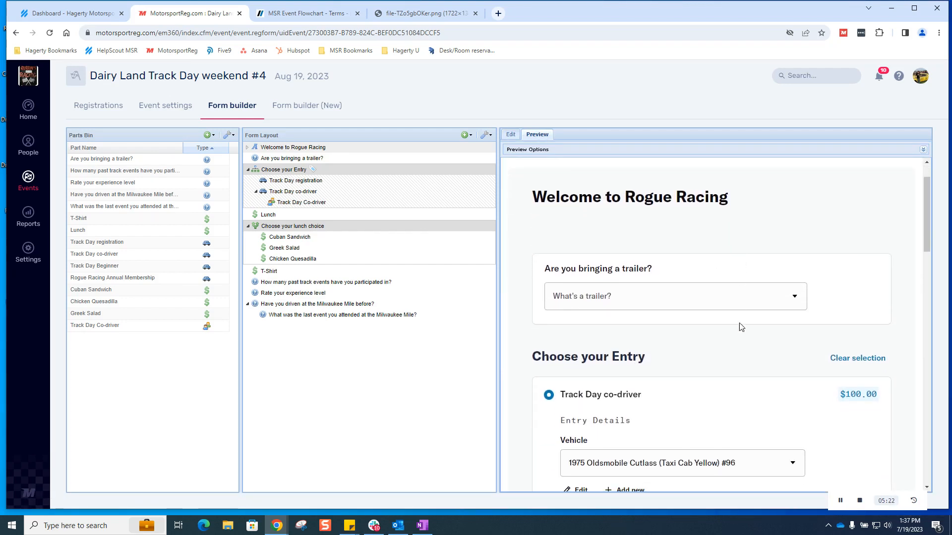
pyautogui.click(297, 147)
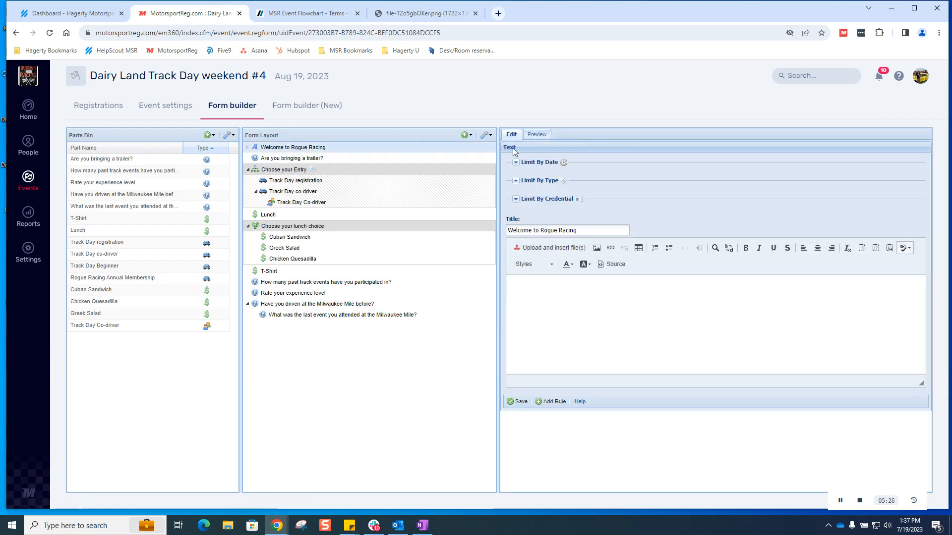
pyautogui.click(541, 139)
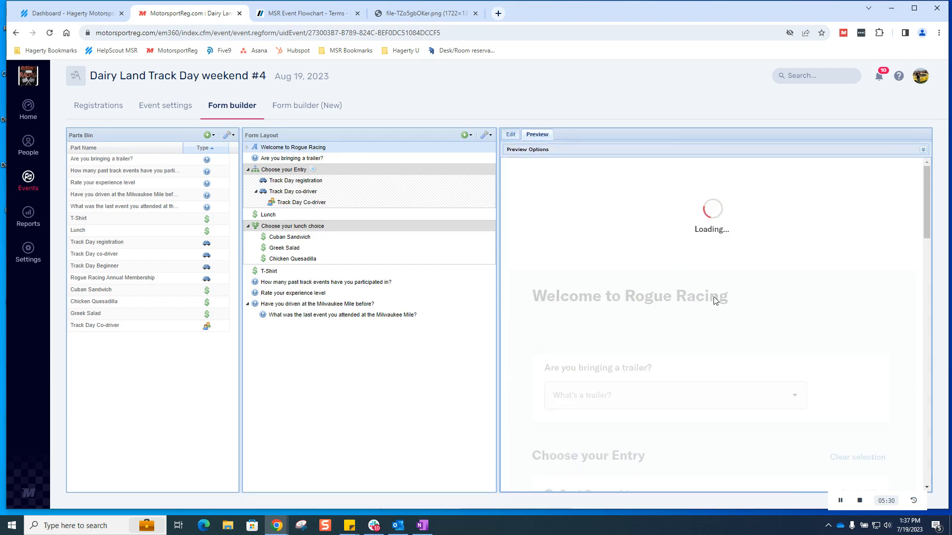
# Step: Inspect the Group dropdown options under the $100.00 Track Day co-driver entry
pyautogui.scroll(-3, 709, 347)
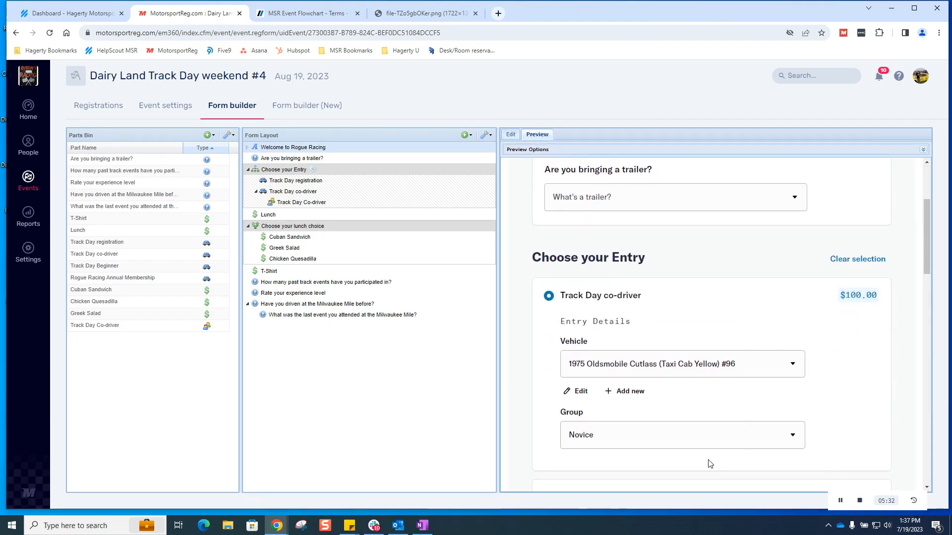
pyautogui.click(708, 446)
pyautogui.scroll(-1, 708, 446)
pyautogui.click(693, 387)
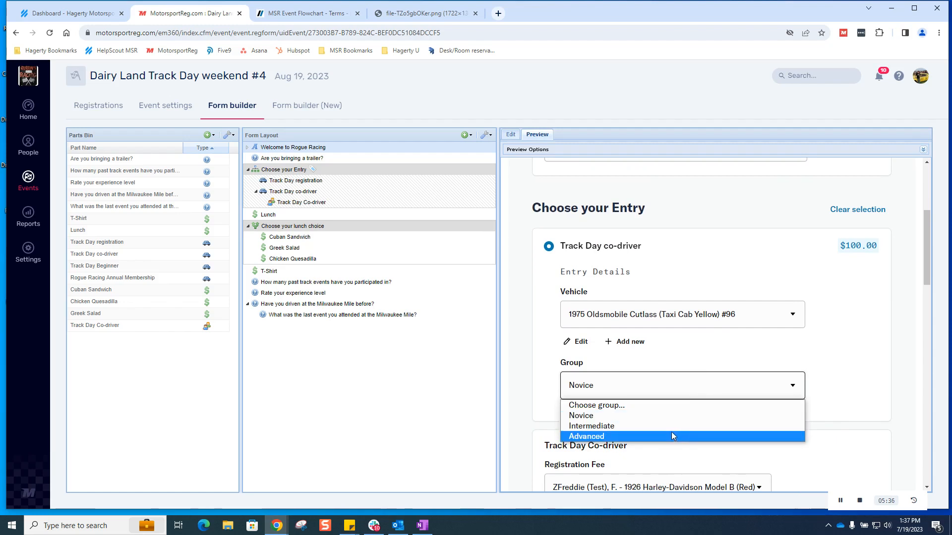
pyautogui.scroll(4, 639, 280)
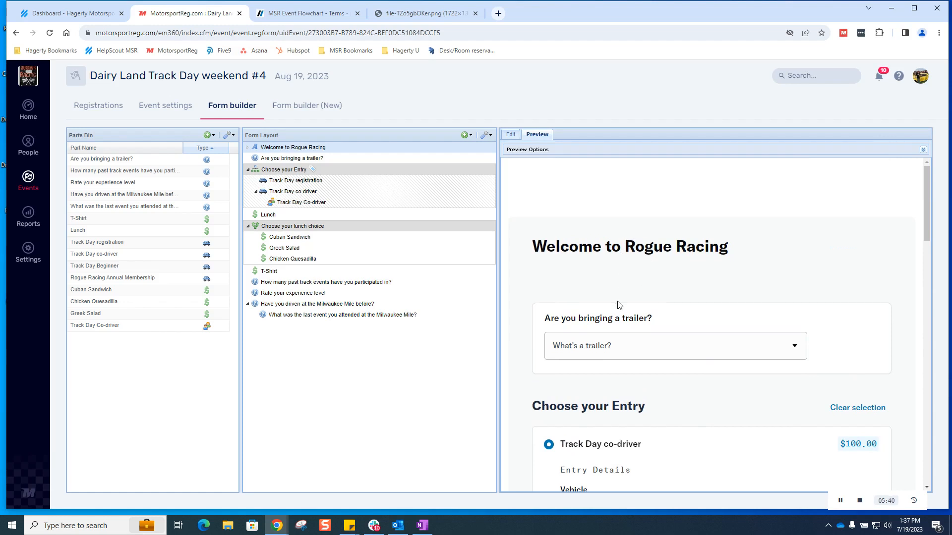
pyautogui.scroll(-2, 618, 305)
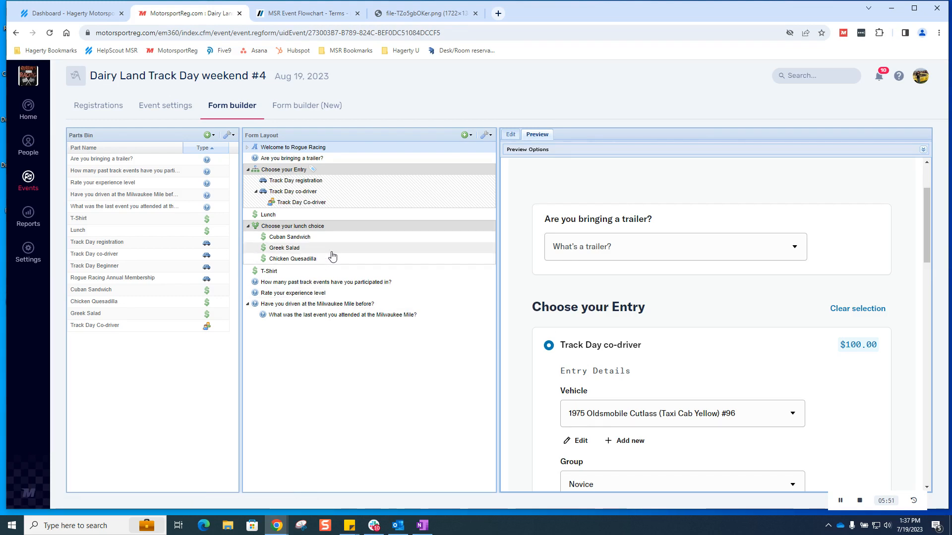
# Step: Drag Track Day Beginner into Choose your Entry and check its $250.00 option in the preview
pyautogui.click(134, 267)
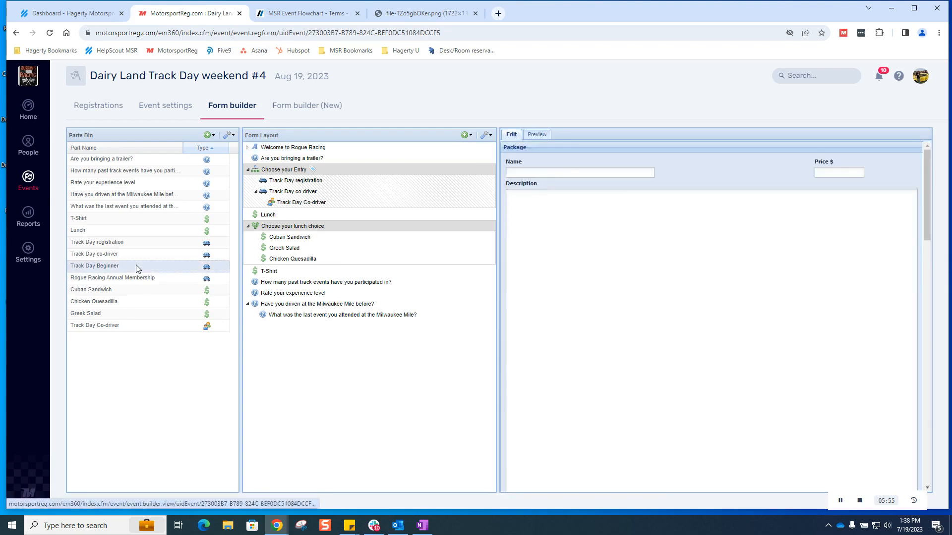
pyautogui.moveTo(125, 268); pyautogui.dragTo(278, 175)
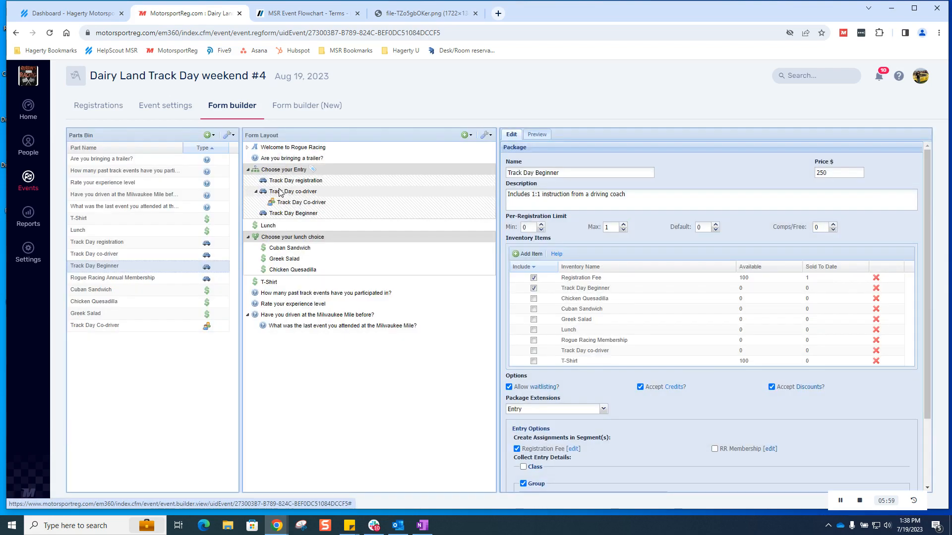
pyautogui.scroll(-3, 655, 252)
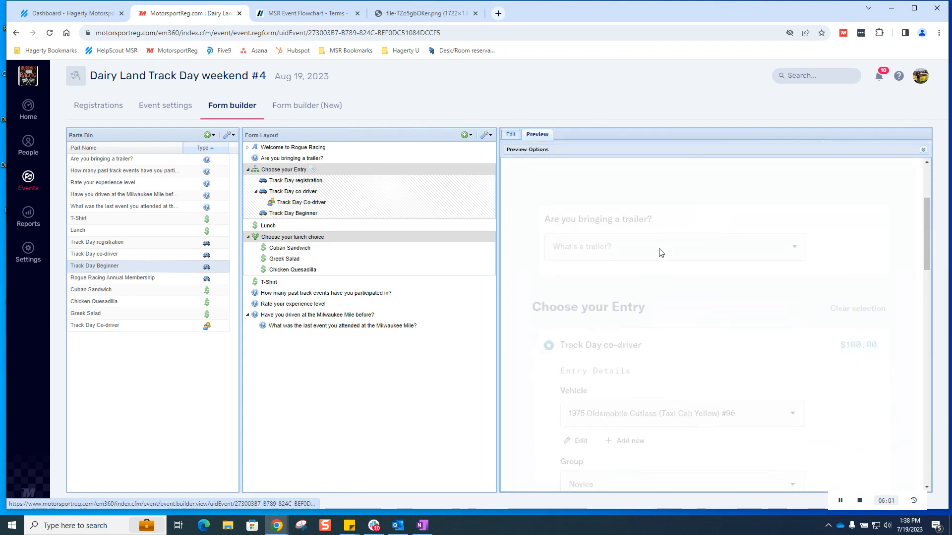
pyautogui.click(869, 264)
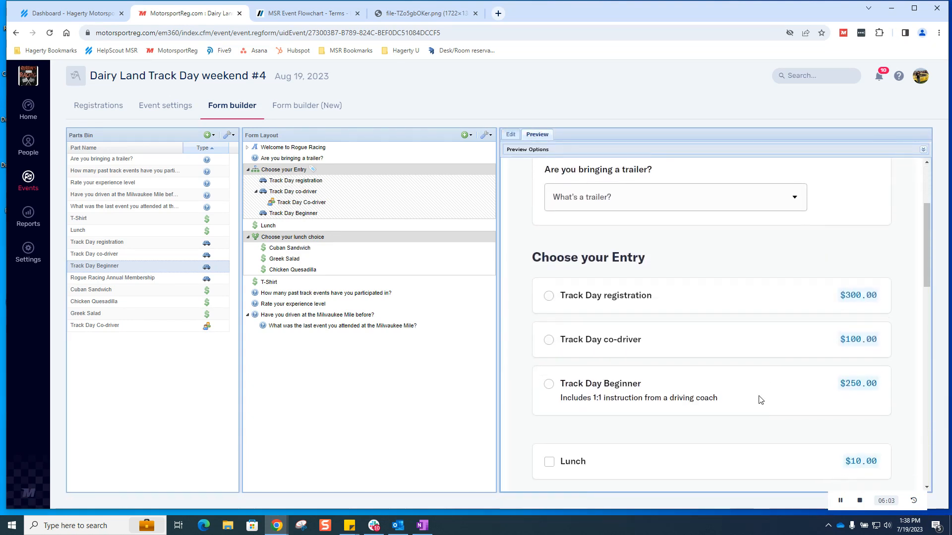
pyautogui.scroll(-3, 694, 362)
pyautogui.scroll(2, 663, 342)
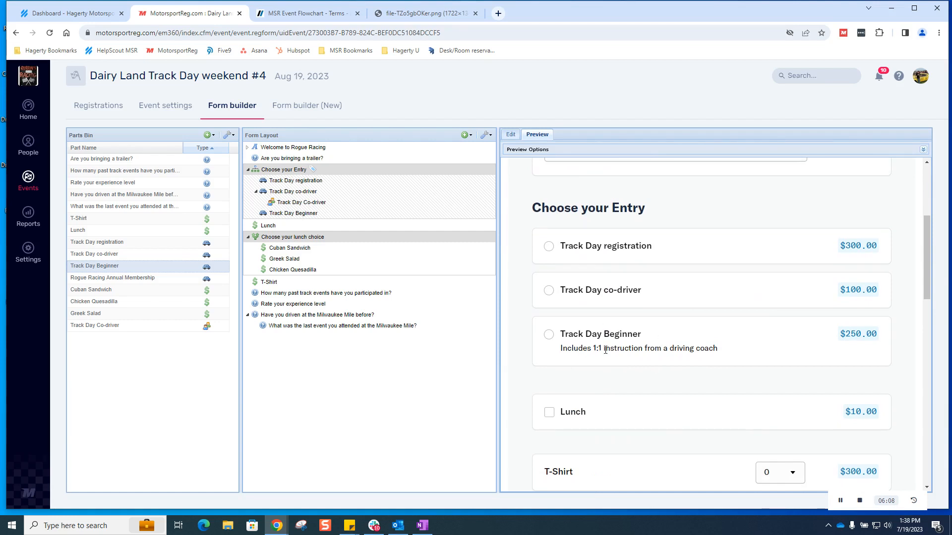
pyautogui.scroll(4, 590, 351)
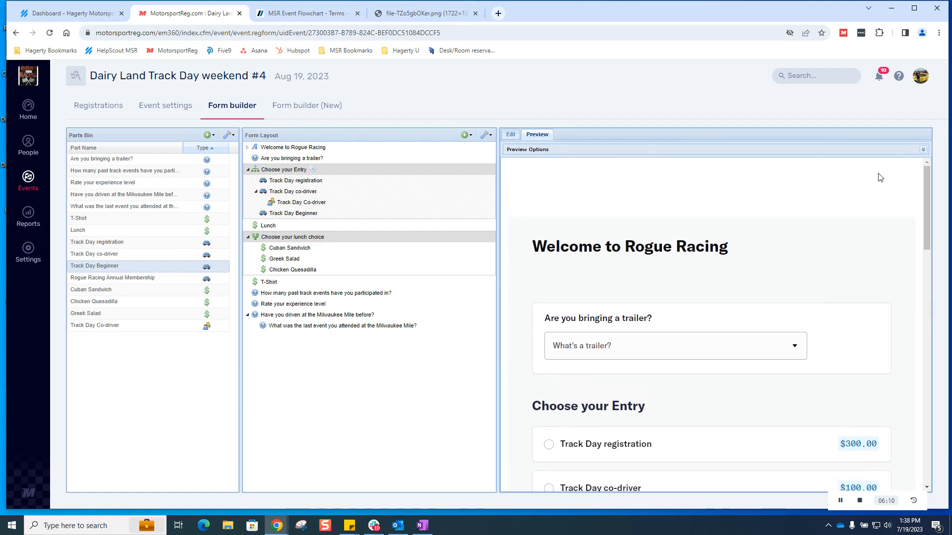
pyautogui.click(924, 150)
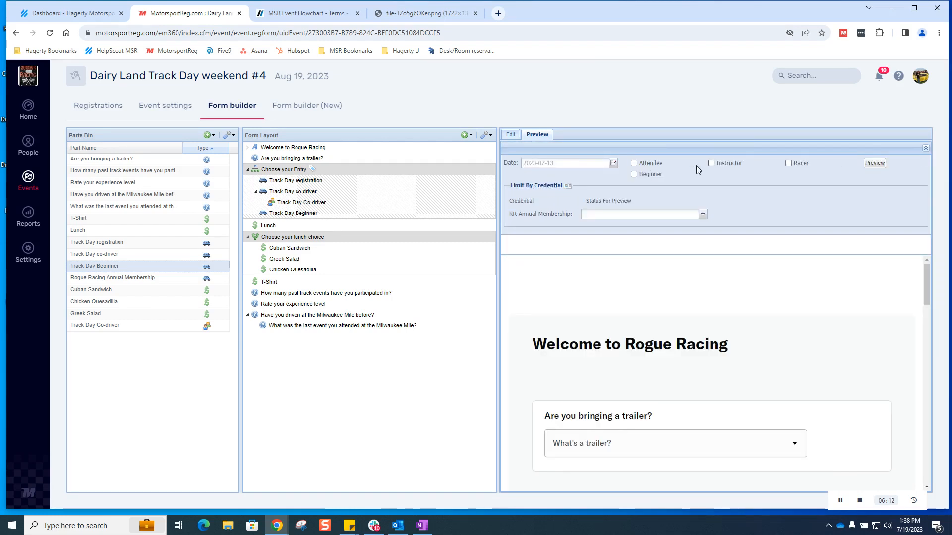
# Step: Limit Track Day Beginner to Beginner registrants by excluding Instructors and Racers, and save
pyautogui.click(925, 148)
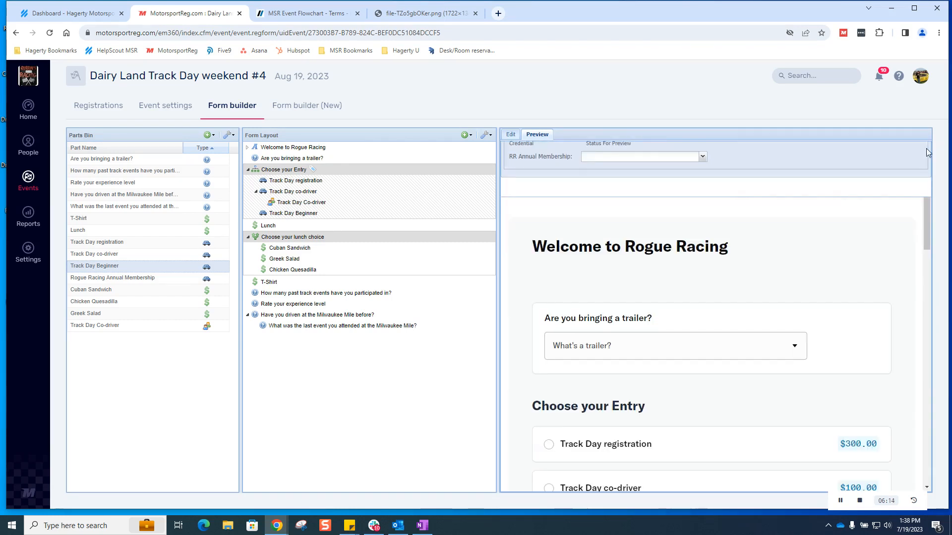
pyautogui.click(304, 214)
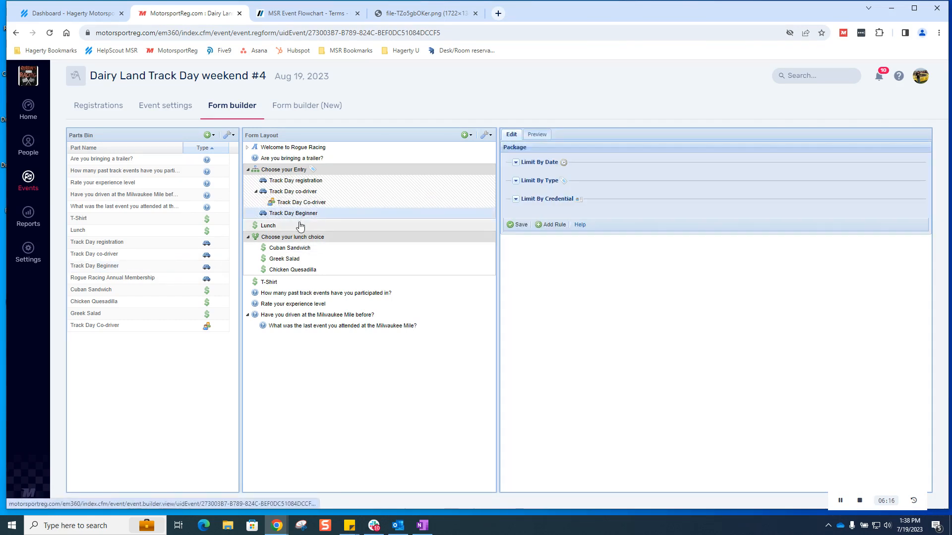
pyautogui.click(516, 181)
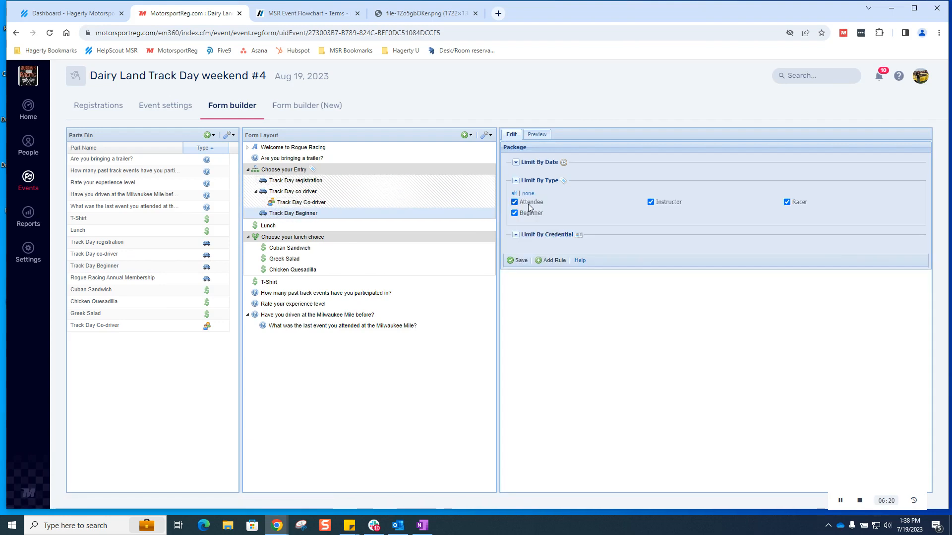
pyautogui.click(652, 203)
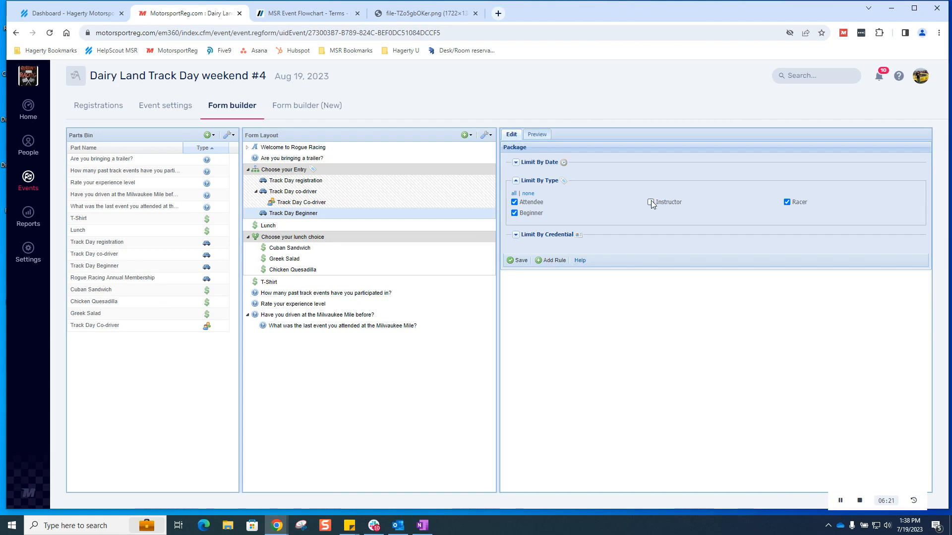
pyautogui.click(788, 203)
pyautogui.click(519, 266)
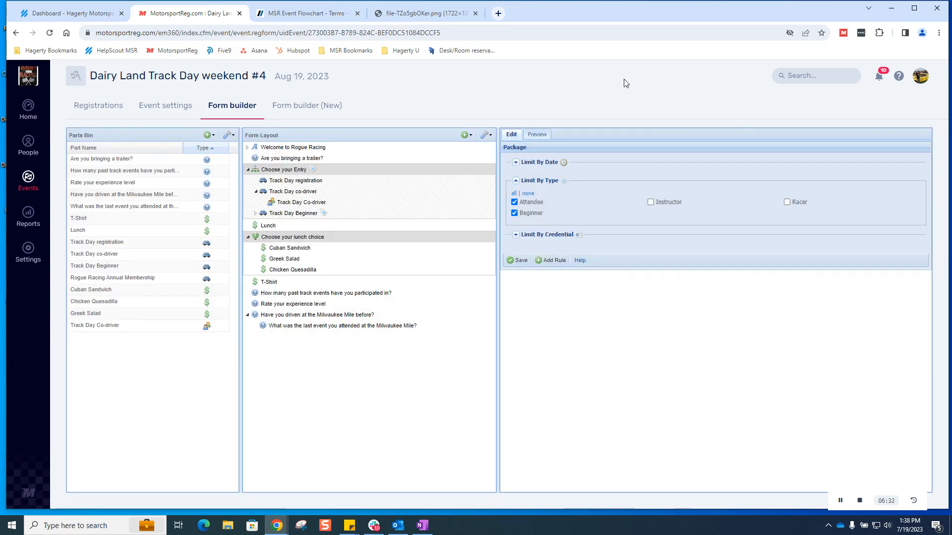
# Step: Preview the registration form as a Beginner registrant
pyautogui.click(540, 135)
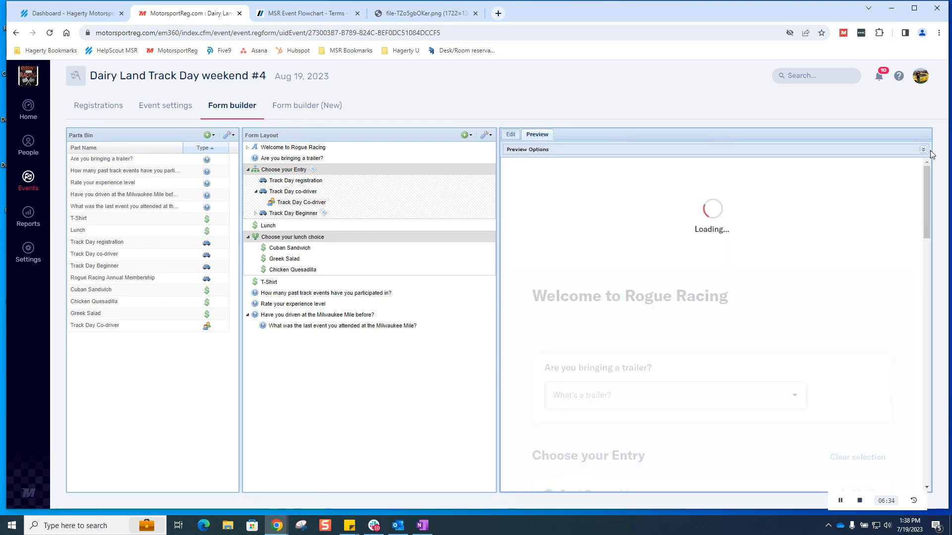
pyautogui.click(923, 150)
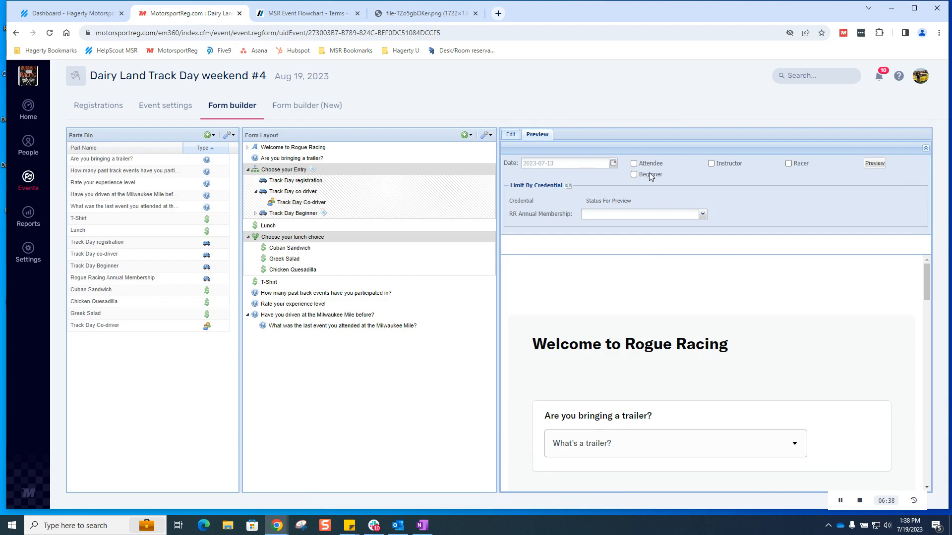
pyautogui.click(866, 167)
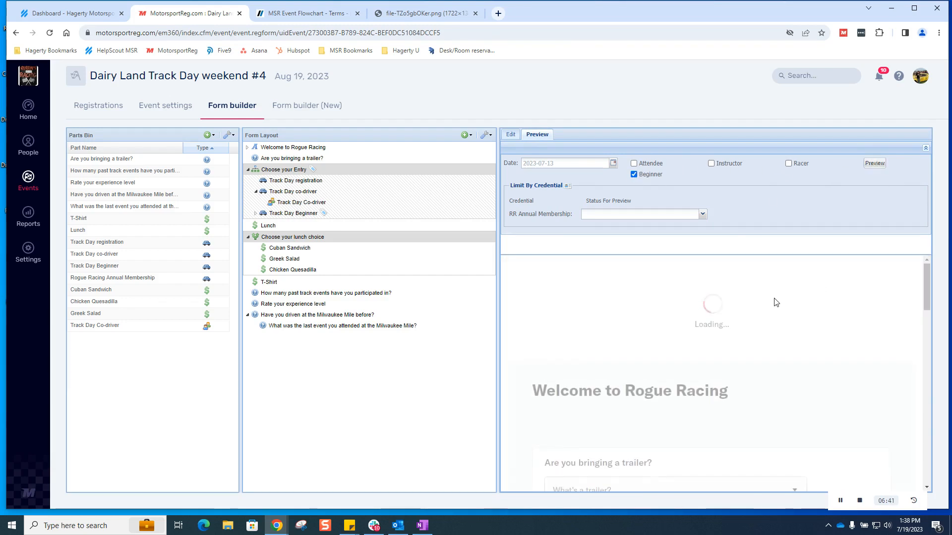
pyautogui.scroll(-4, 782, 303)
pyautogui.scroll(-8, 782, 304)
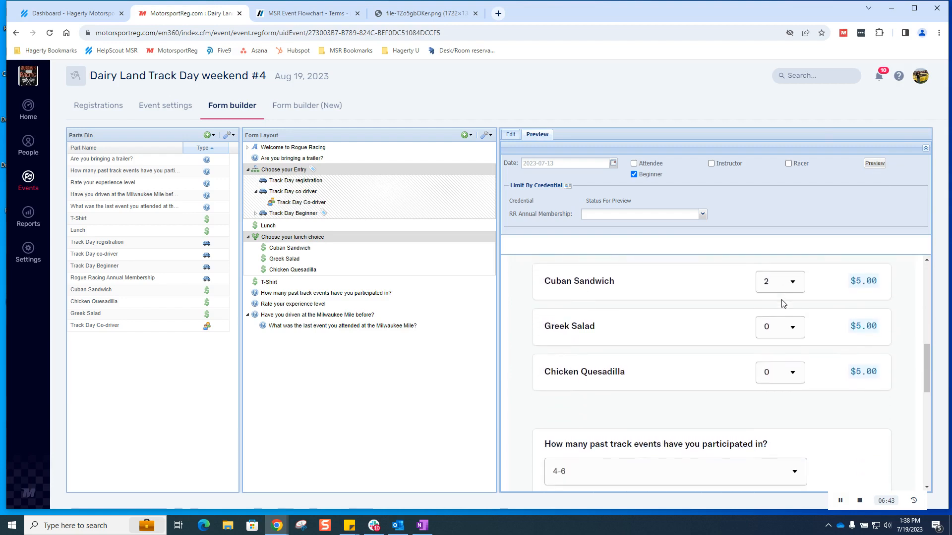
pyautogui.scroll(4, 782, 304)
pyautogui.scroll(7, 783, 304)
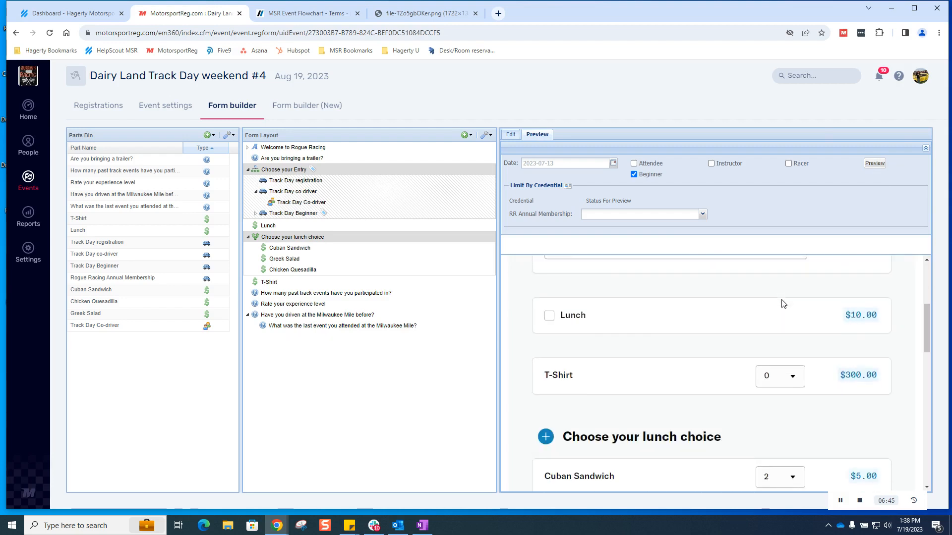
pyautogui.scroll(-1, 782, 304)
pyautogui.scroll(1, 782, 304)
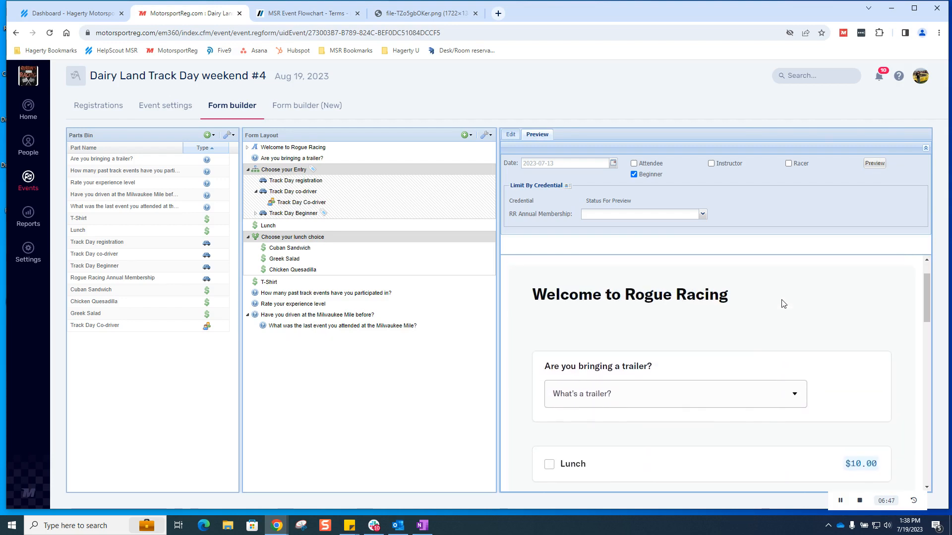
pyautogui.scroll(-1, 778, 304)
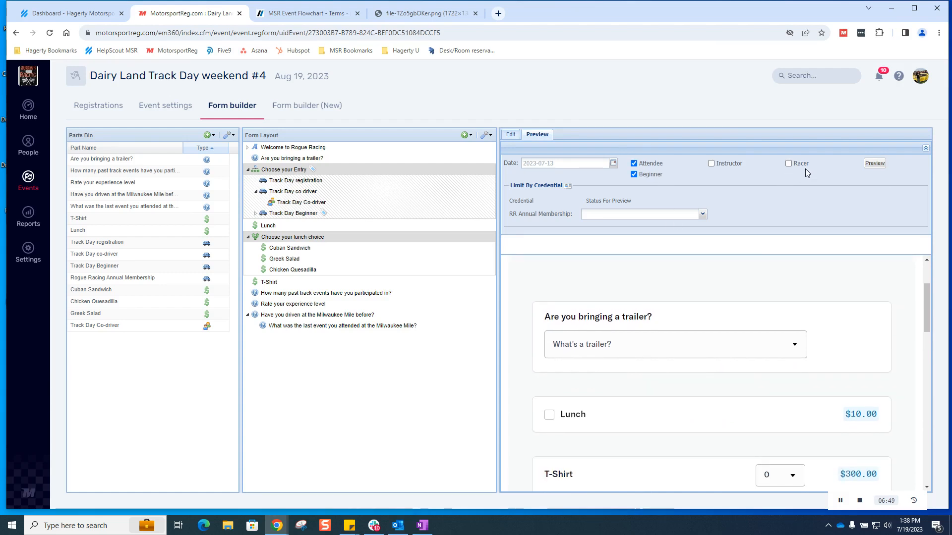
# Step: Preview as Attendee and Beginner, then Attendee and Racer, testing the Track Day Beginner choice
pyautogui.click(873, 163)
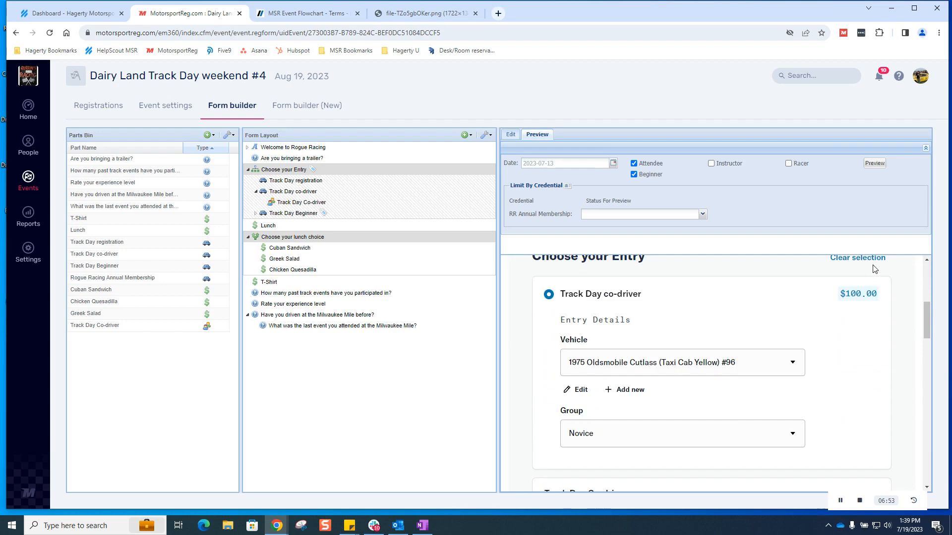
pyautogui.click(872, 259)
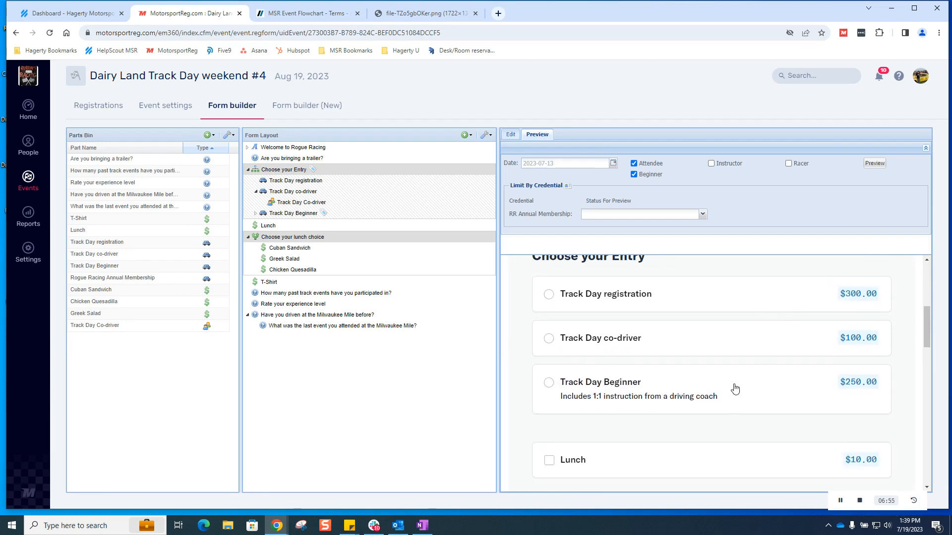
pyautogui.click(561, 383)
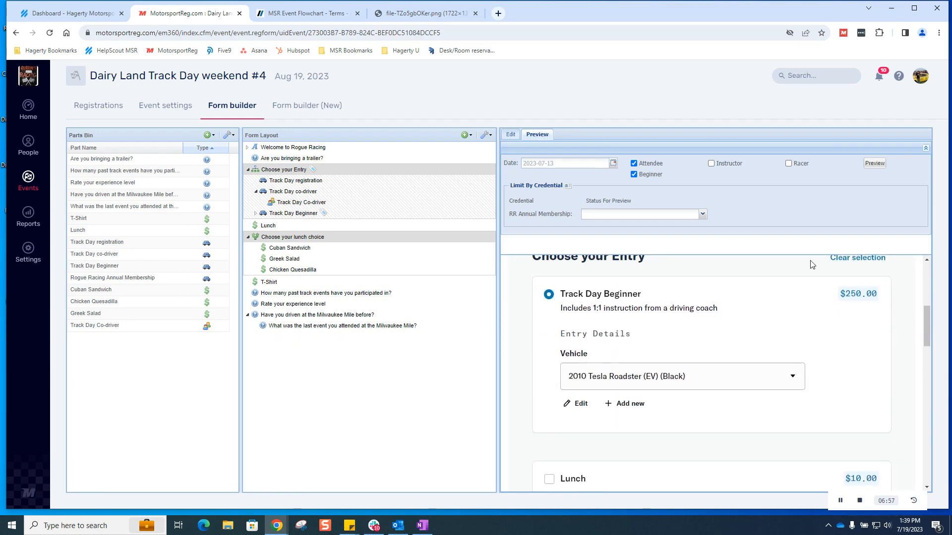
pyautogui.click(881, 260)
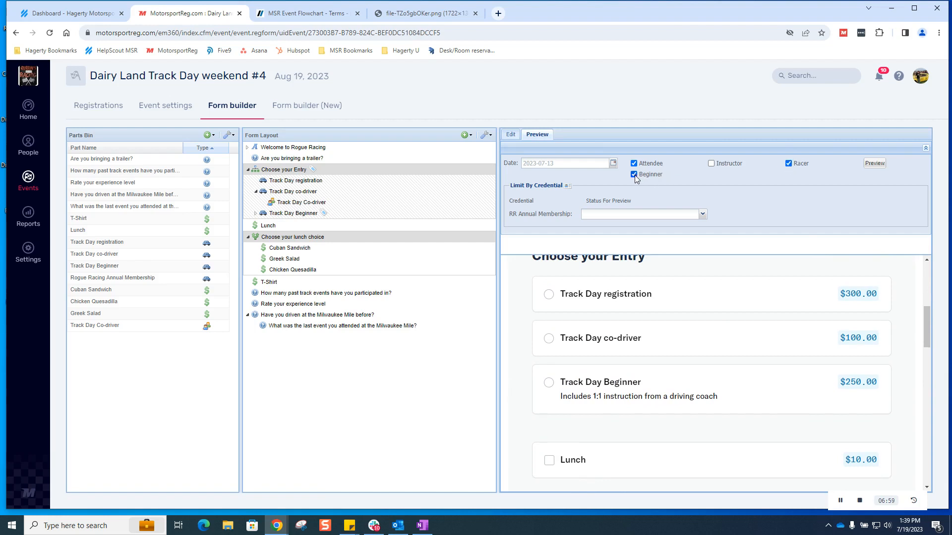
pyautogui.click(875, 164)
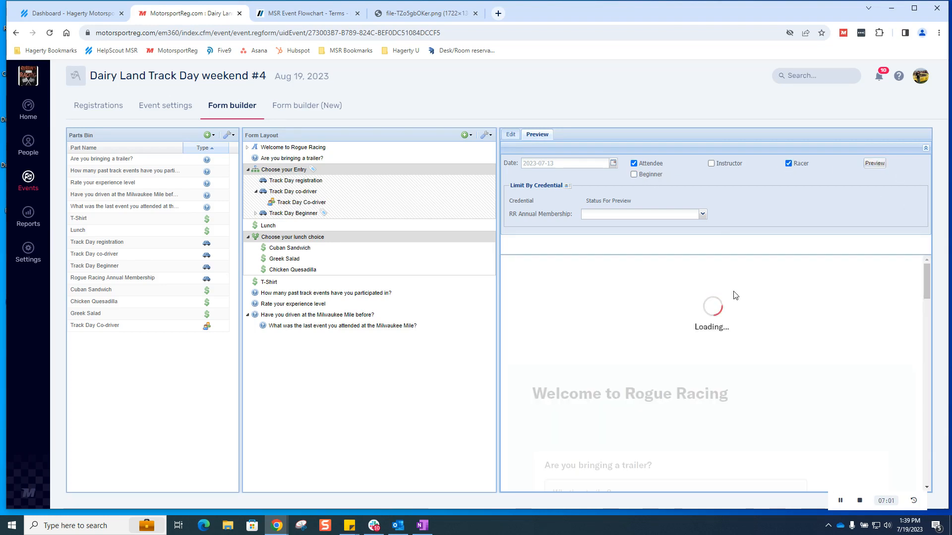
pyautogui.scroll(-6, 788, 314)
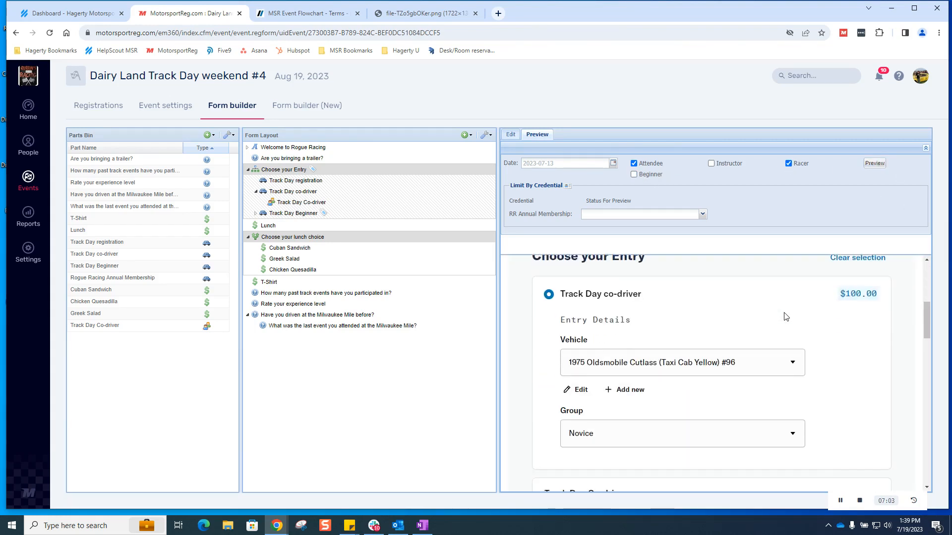
pyautogui.scroll(2, 833, 310)
pyautogui.click(864, 260)
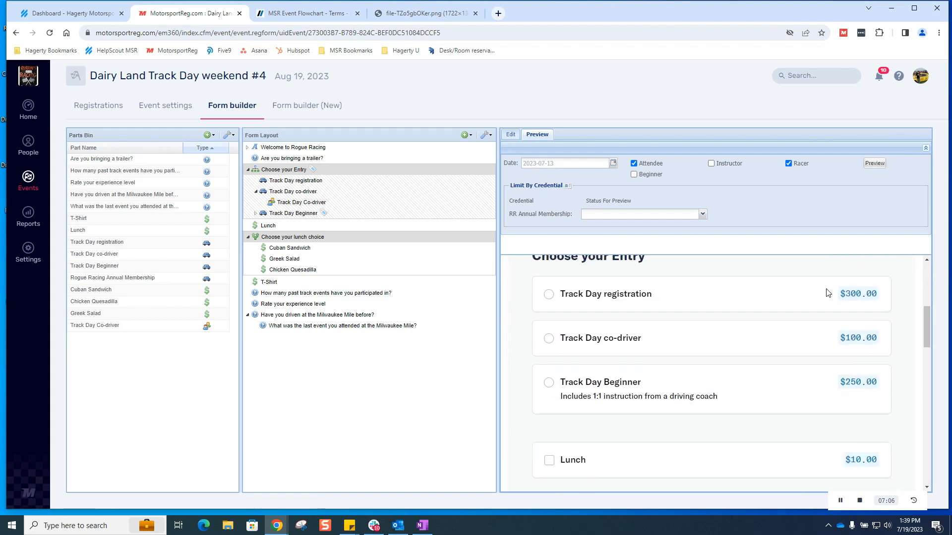
pyautogui.scroll(-1, 827, 292)
pyautogui.scroll(2, 681, 328)
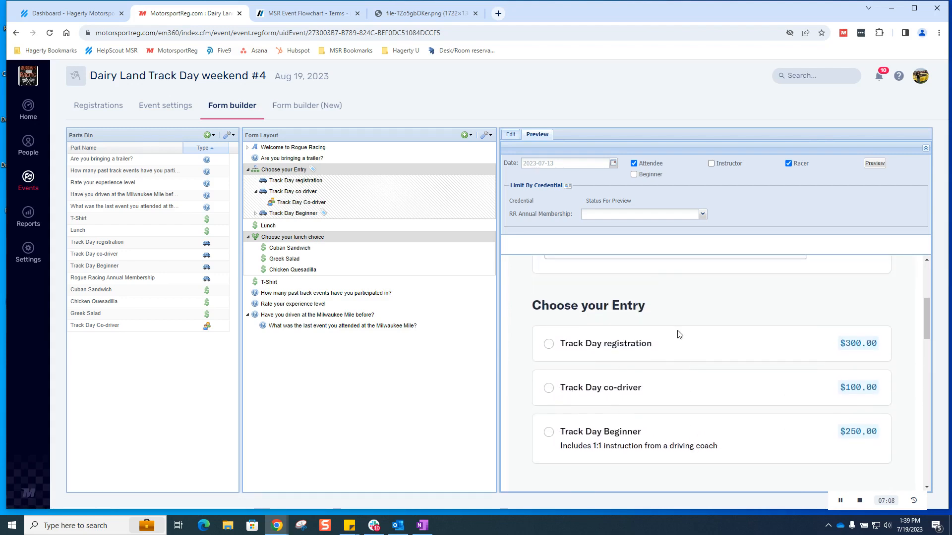
pyautogui.click(293, 213)
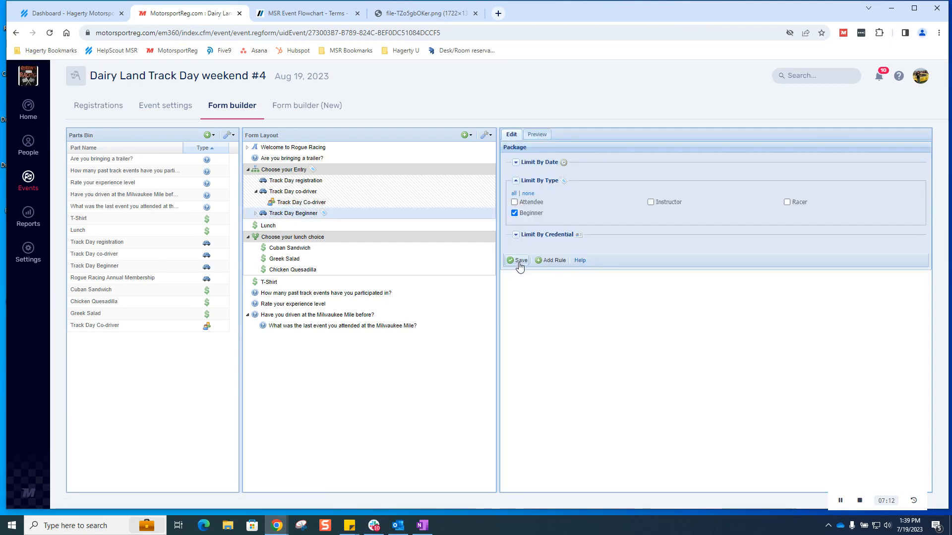
# Step: Save the Track Day Beginner rules and view the form preview
pyautogui.click(519, 260)
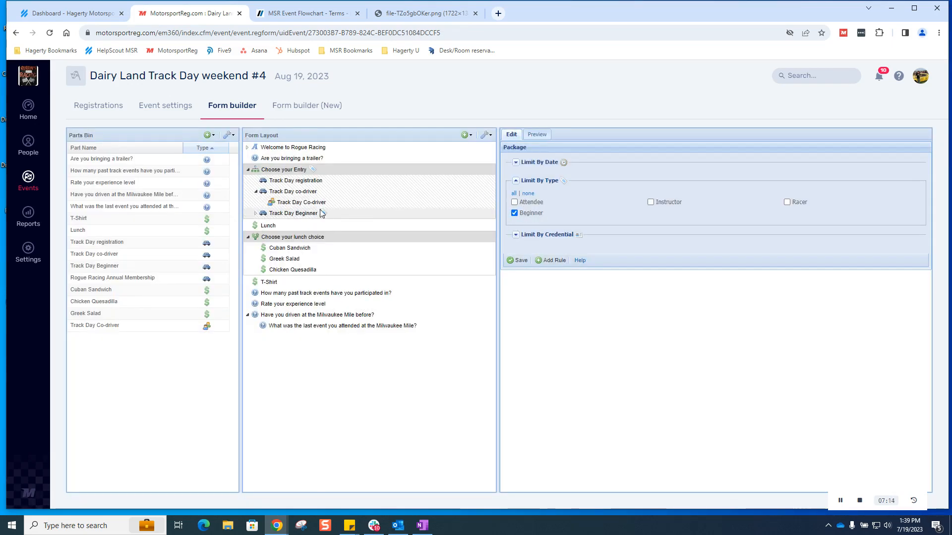
pyautogui.click(537, 134)
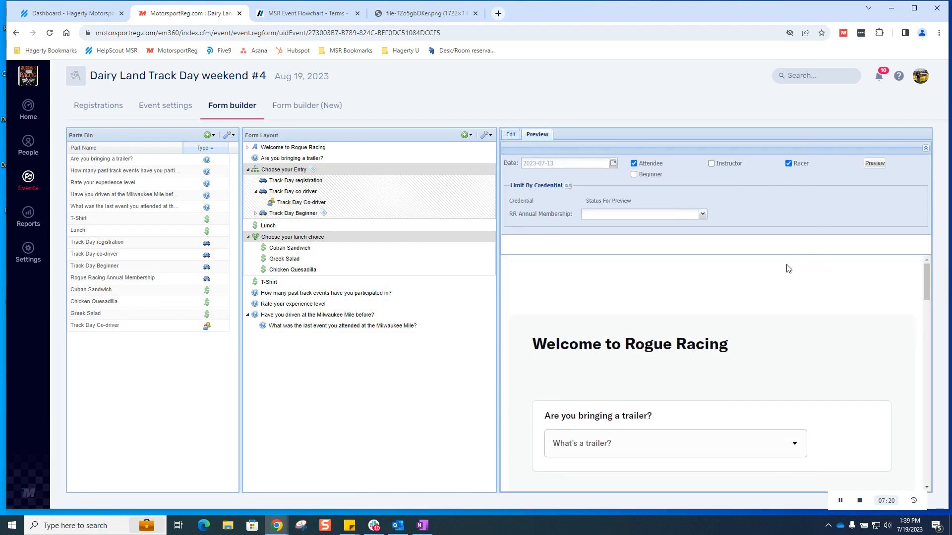
pyautogui.scroll(-4, 788, 269)
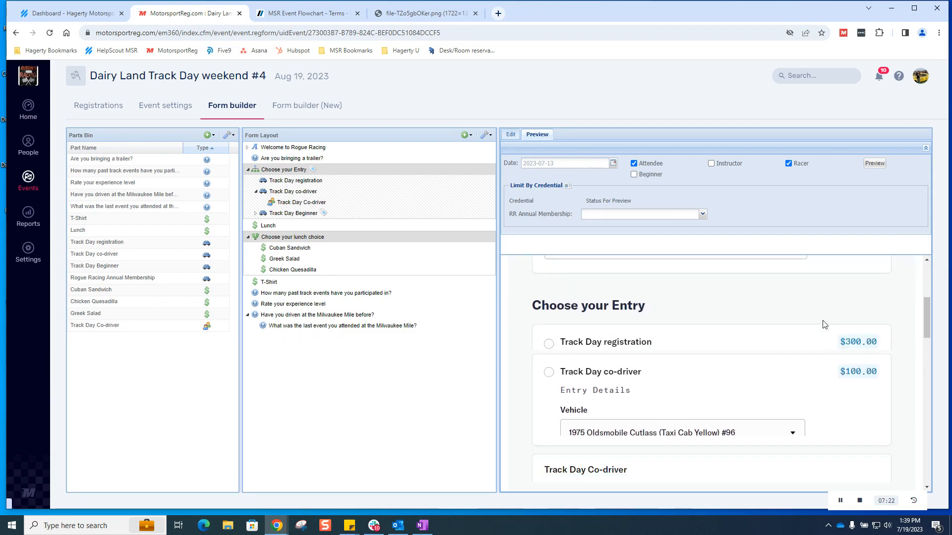
pyautogui.scroll(-2, 799, 328)
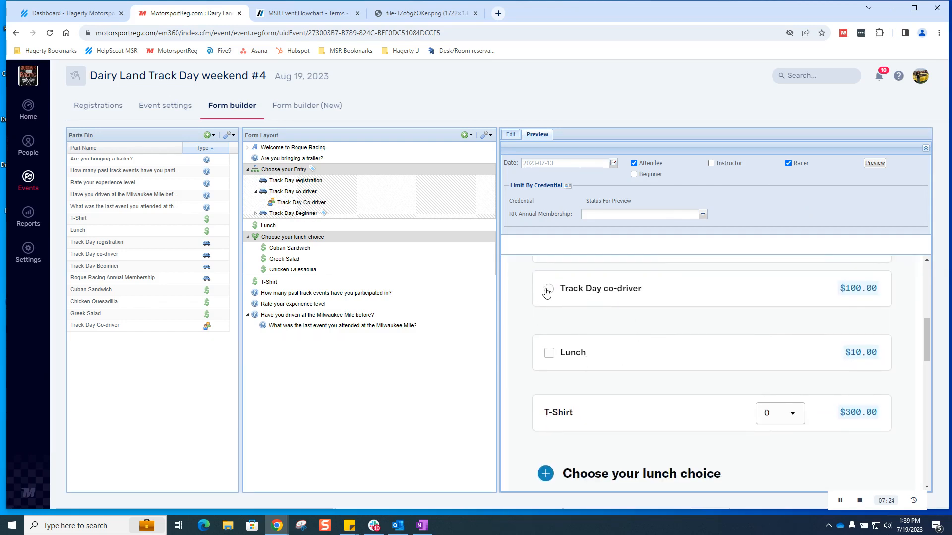
pyautogui.scroll(2, 547, 293)
# Step: Preview the form as a Beginner only, then open the Choose your Entry group's rules
pyautogui.click(633, 164)
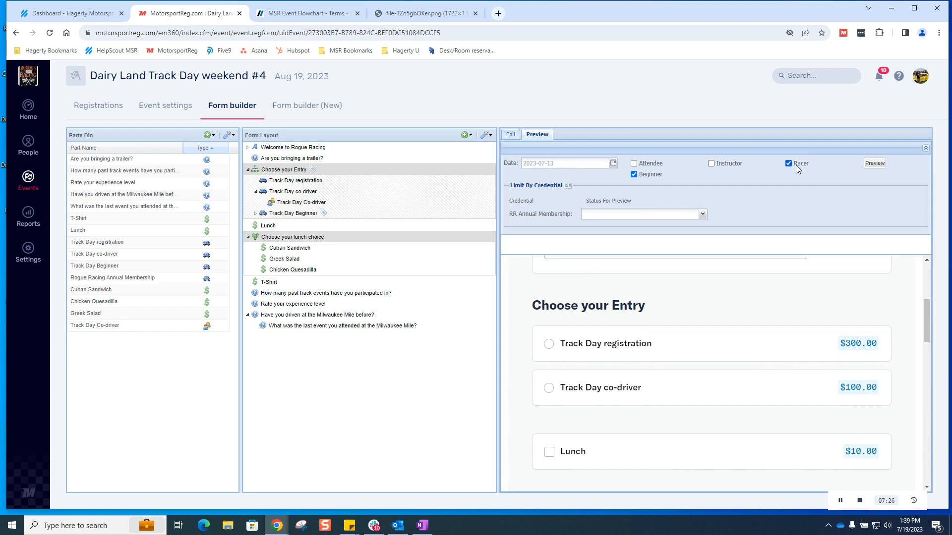
pyautogui.click(874, 165)
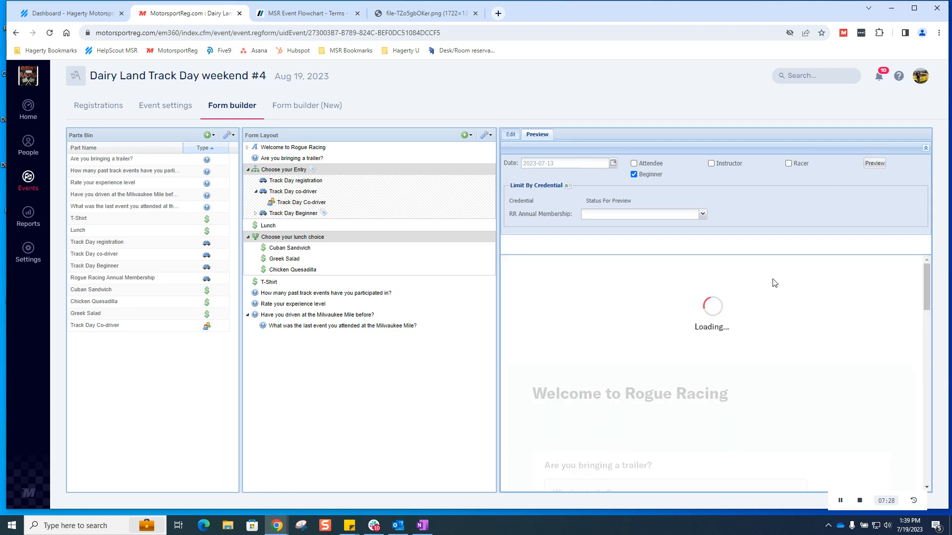
pyautogui.scroll(-5, 785, 303)
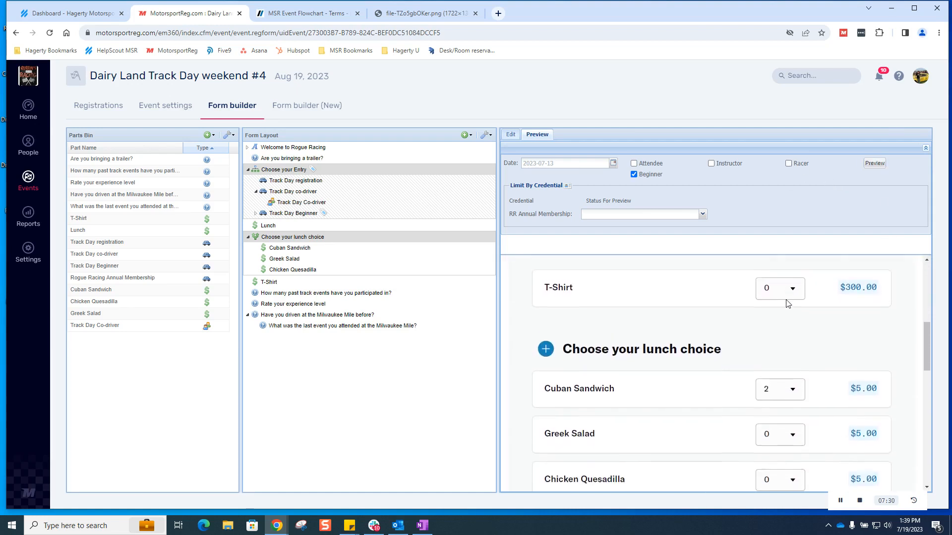
pyautogui.scroll(5, 786, 303)
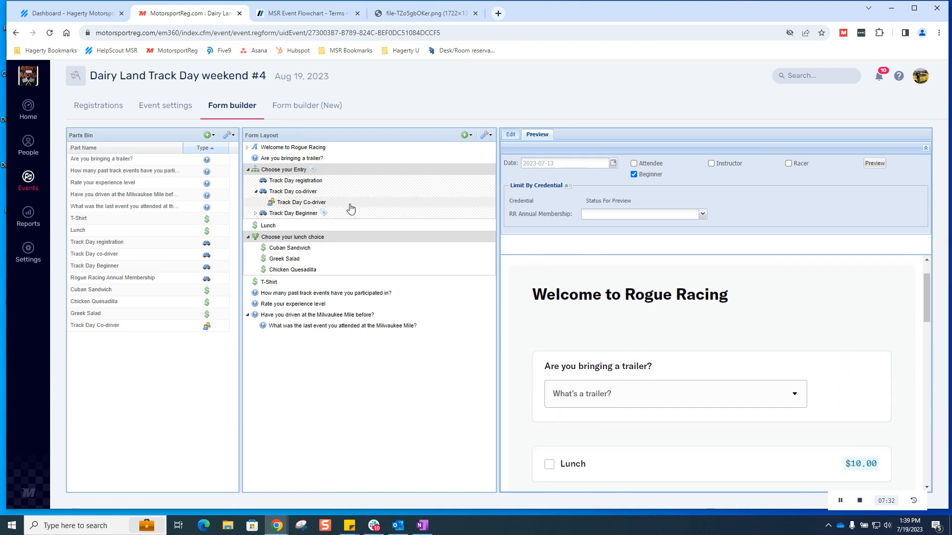
pyautogui.click(372, 170)
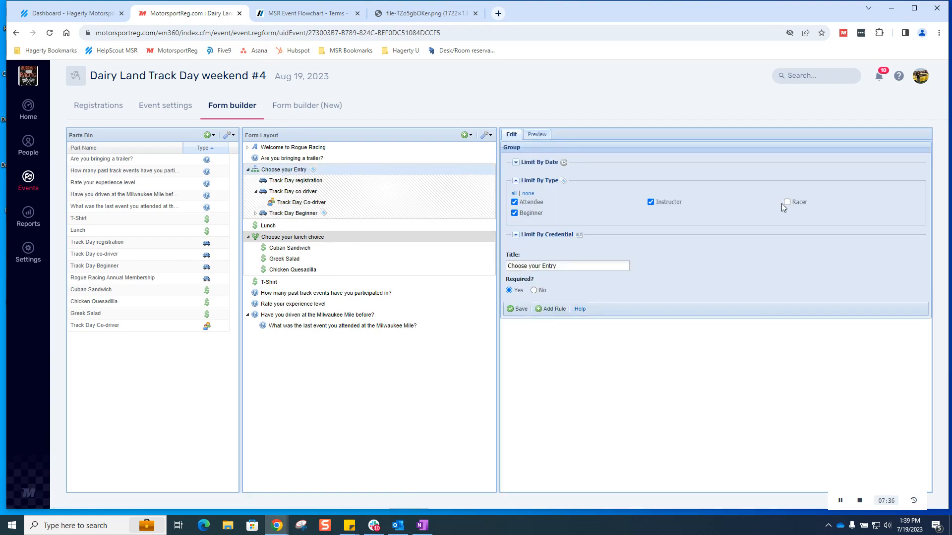
# Step: Save Choose your Entry's type rules and confirm Track Day Beginner can be picked in the preview
pyautogui.click(511, 314)
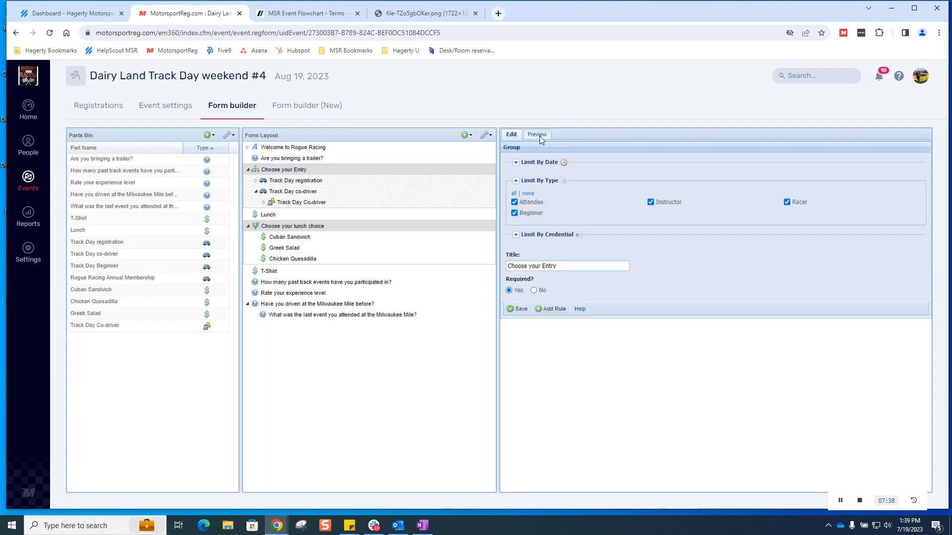
pyautogui.click(538, 135)
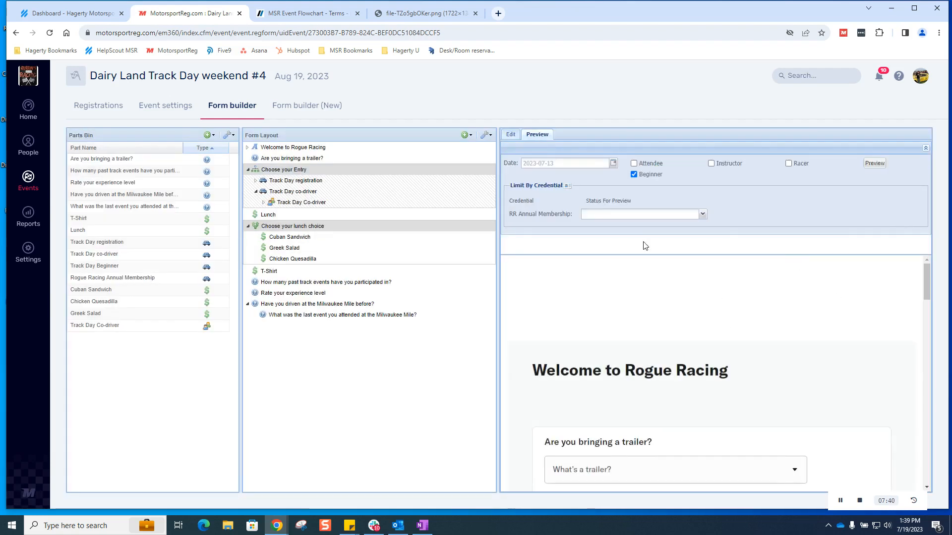
pyautogui.scroll(-3, 654, 278)
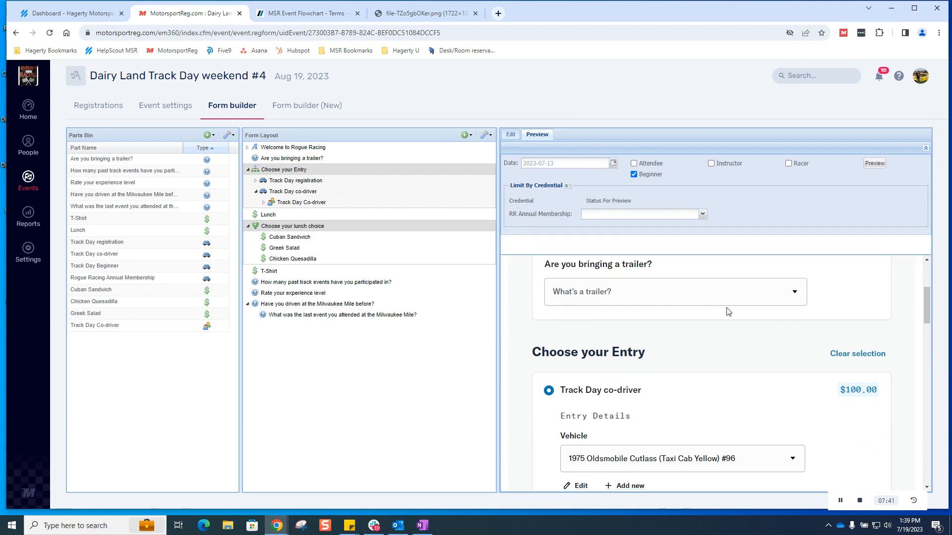
pyautogui.scroll(-3, 726, 308)
pyautogui.click(853, 261)
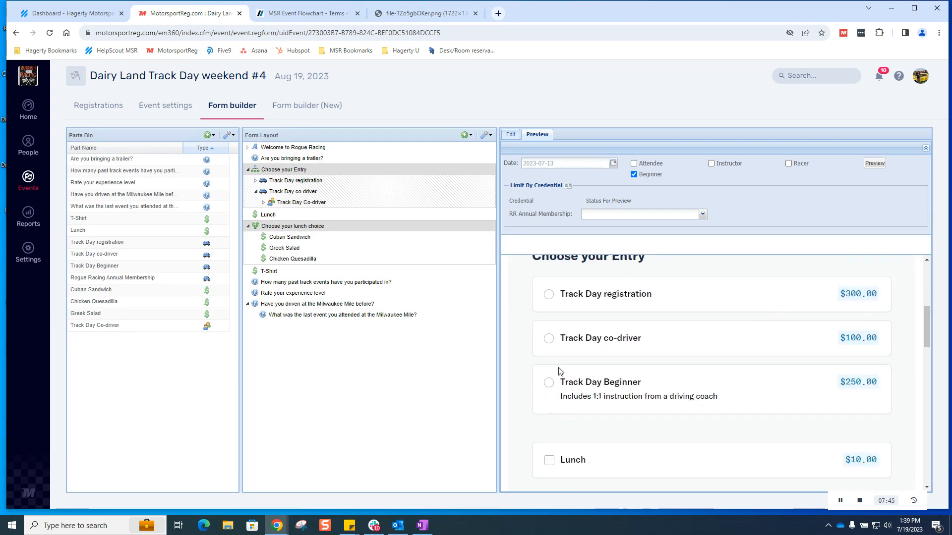
pyautogui.click(549, 384)
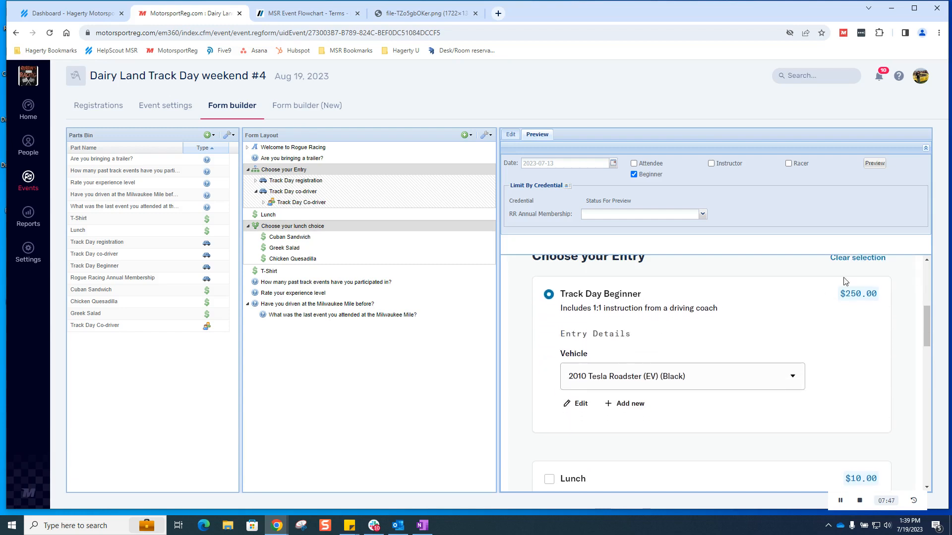
pyautogui.click(869, 259)
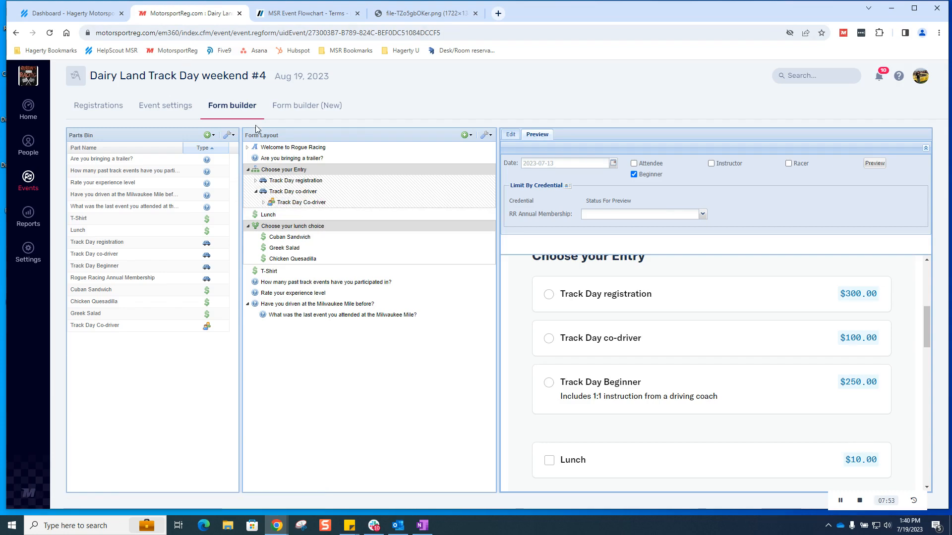
pyautogui.click(302, 181)
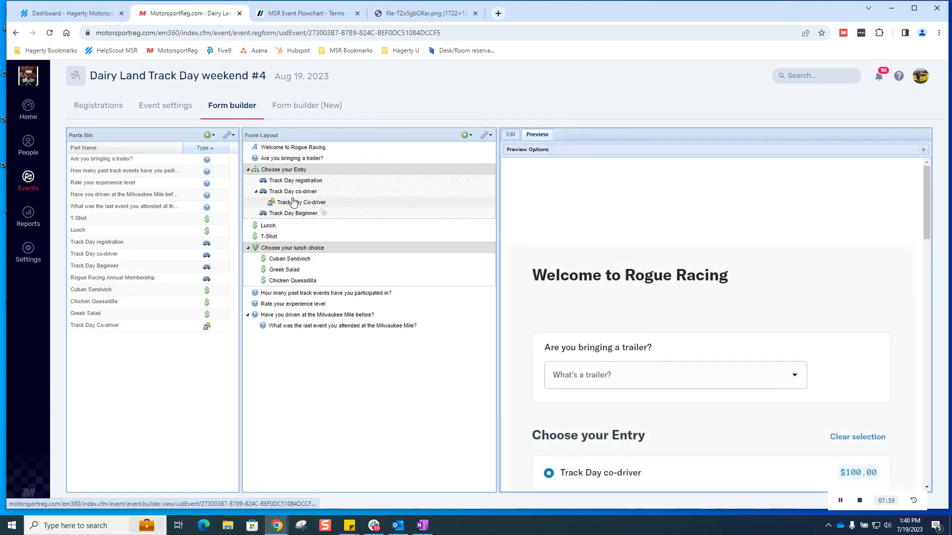
# Step: Give the T-Shirt a credential limit: RR Annual Membership valid at registration, then save
pyautogui.click(270, 236)
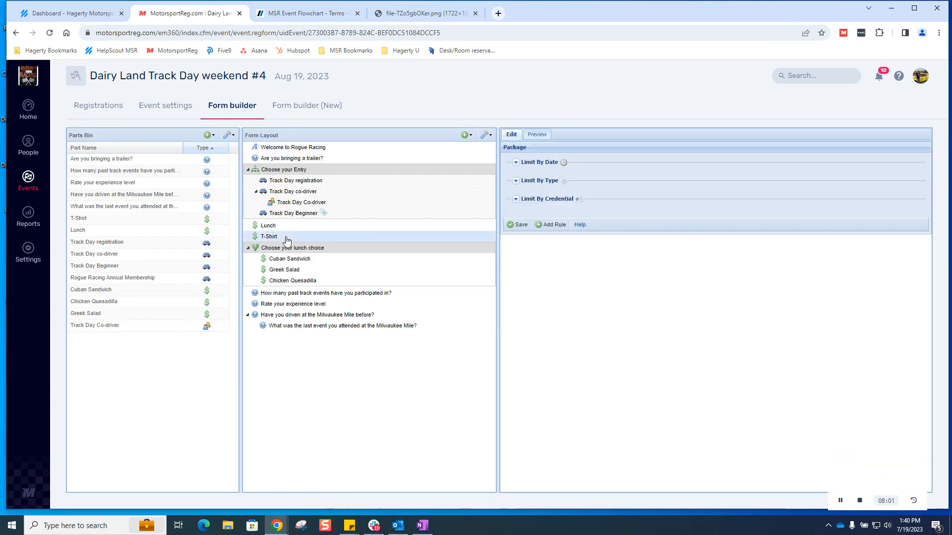
pyautogui.click(515, 199)
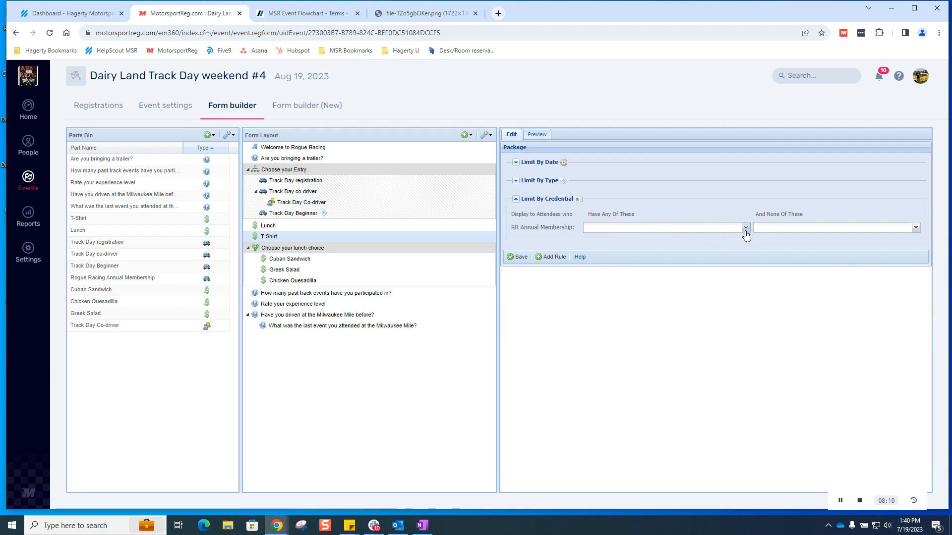
pyautogui.click(745, 231)
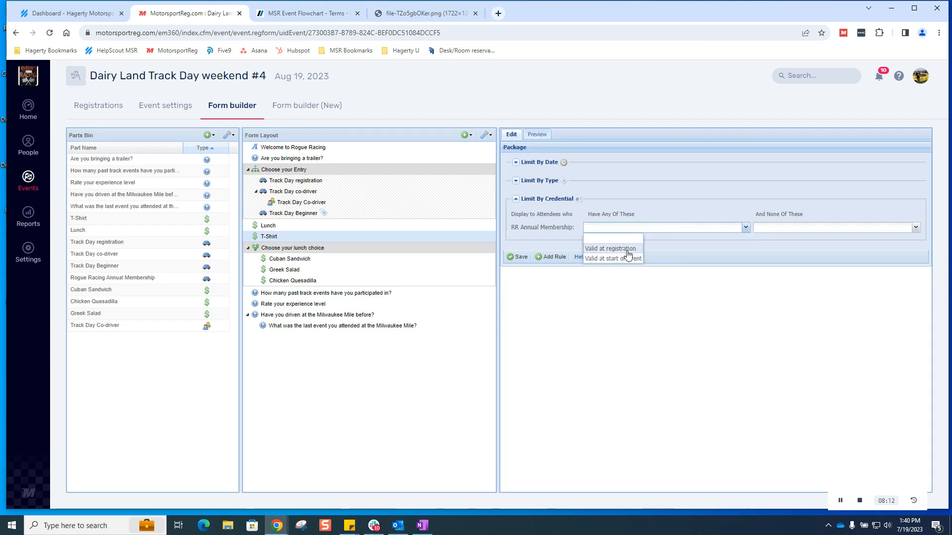
pyautogui.click(628, 250)
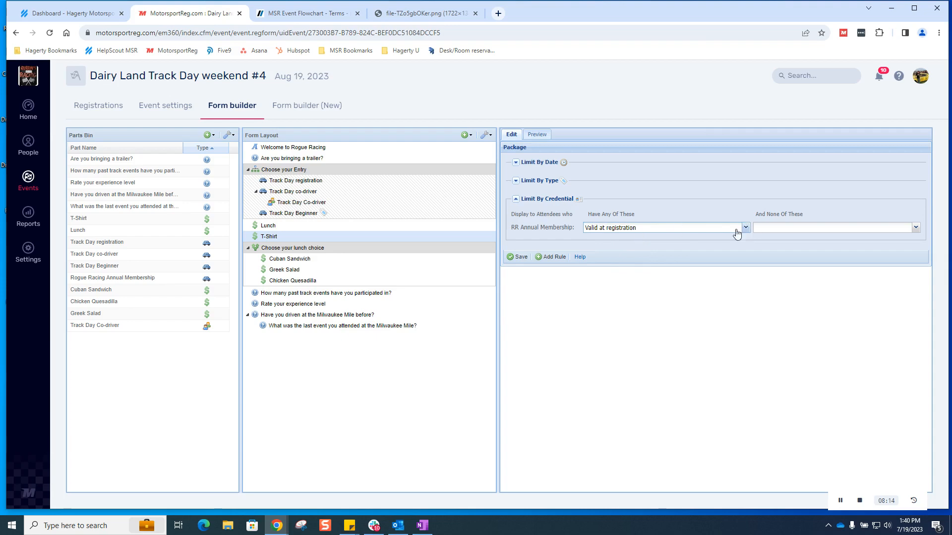
pyautogui.click(519, 257)
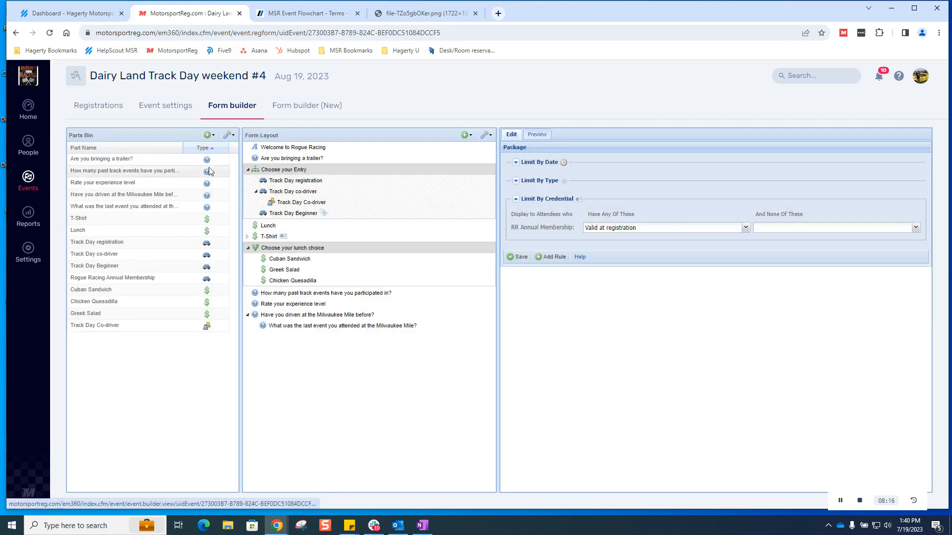
# Step: Preview the form as a member whose RR Annual Membership is valid only at registration
pyautogui.click(537, 134)
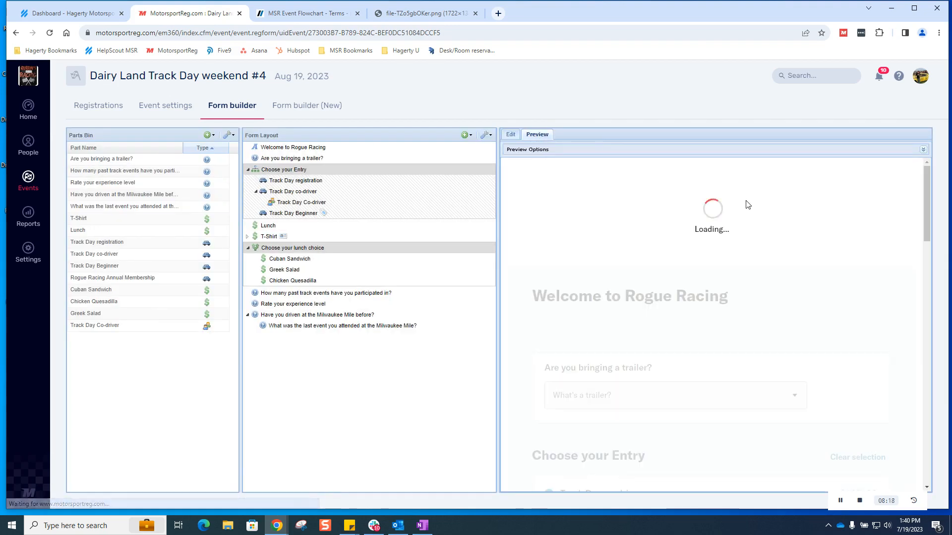
pyautogui.scroll(-10, 793, 226)
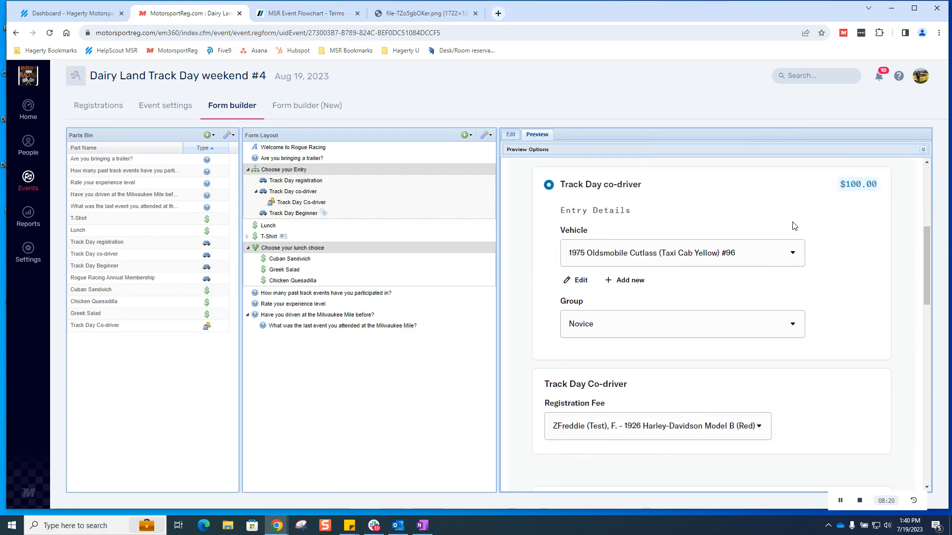
pyautogui.scroll(-2, 793, 226)
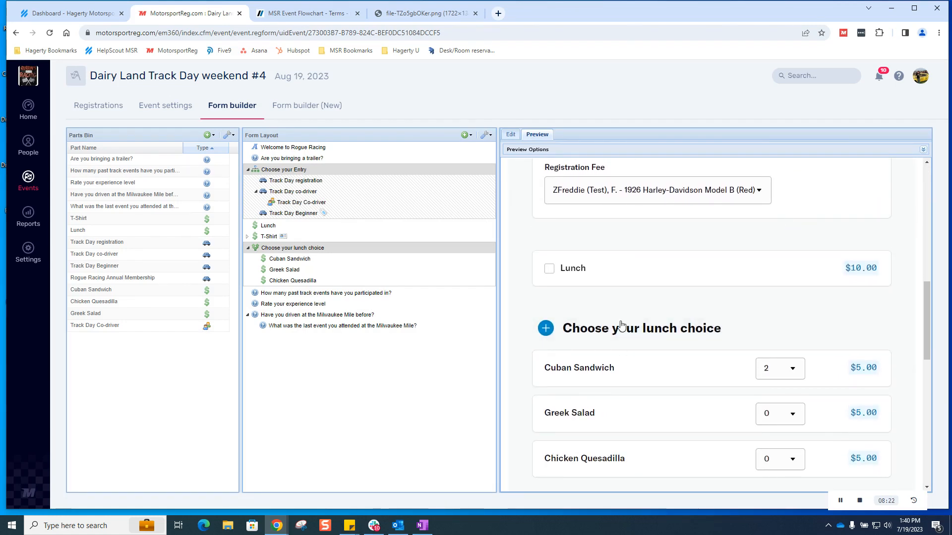
pyautogui.scroll(6, 680, 266)
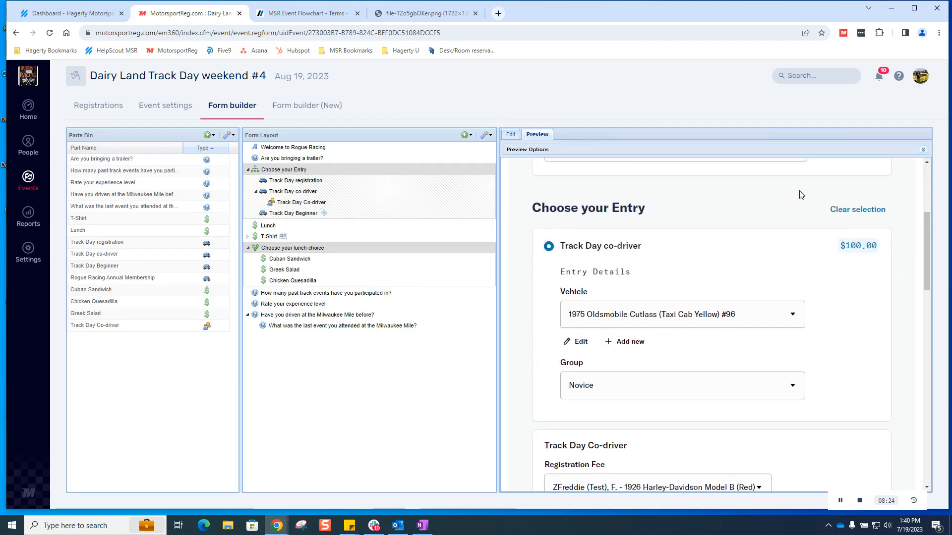
pyautogui.scroll(4, 802, 195)
pyautogui.click(922, 150)
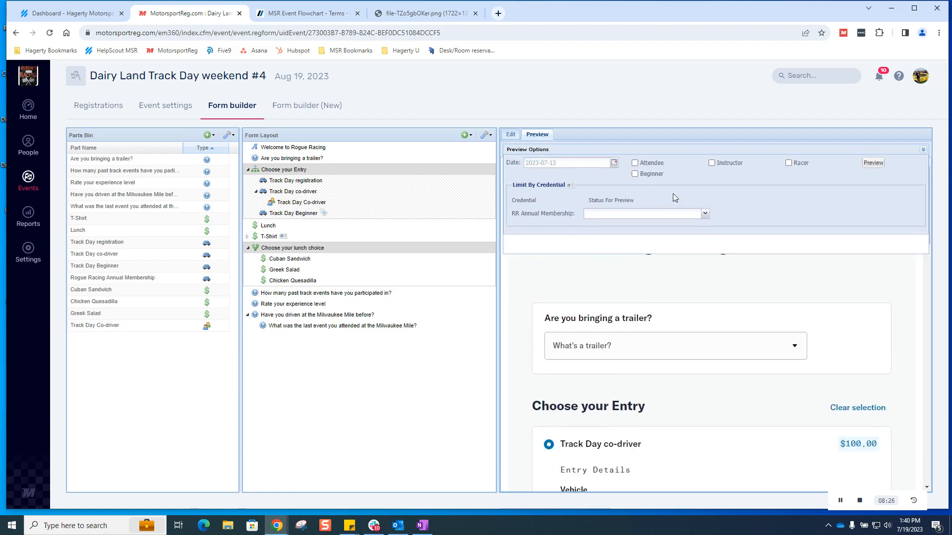
pyautogui.click(676, 230)
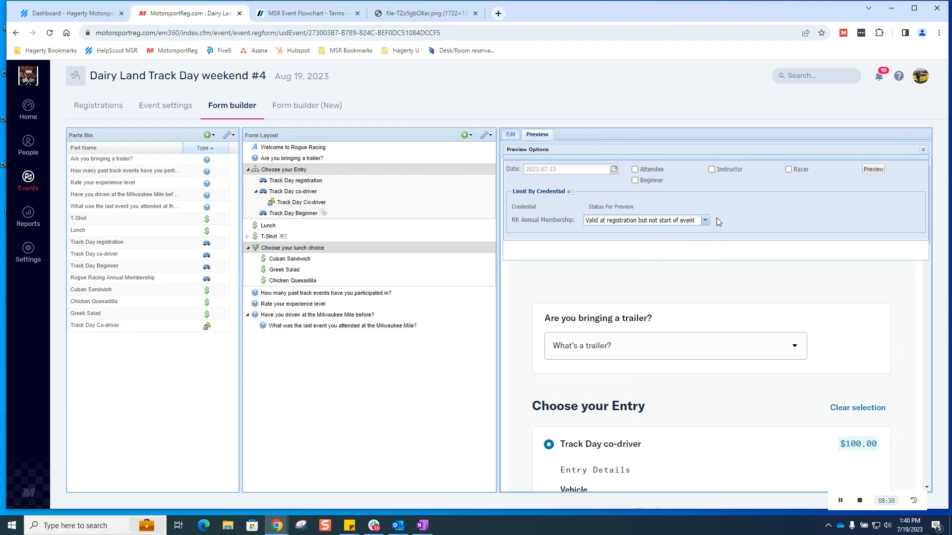
pyautogui.click(877, 172)
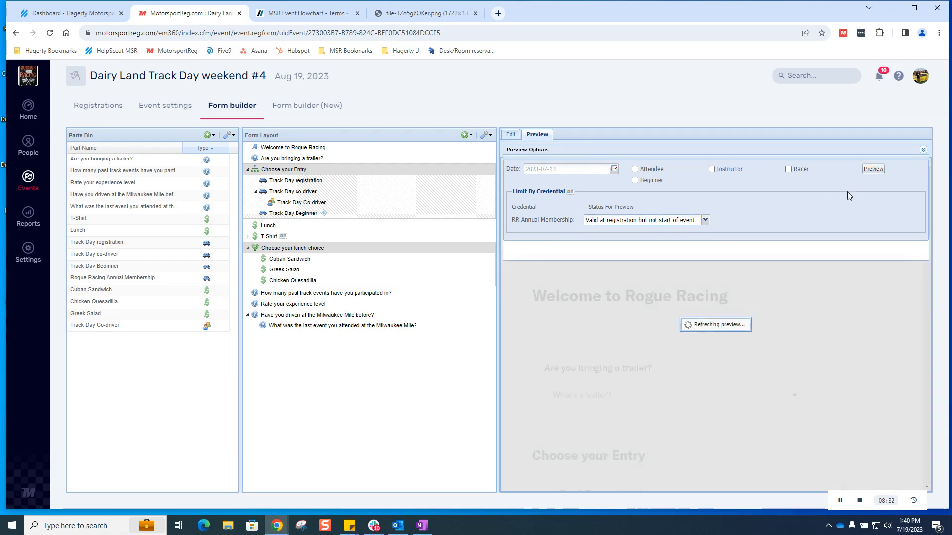
# Step: Test the T-Shirt quantity at 1 and back to 0, then open the lunch choice branch
pyautogui.scroll(-4, 755, 345)
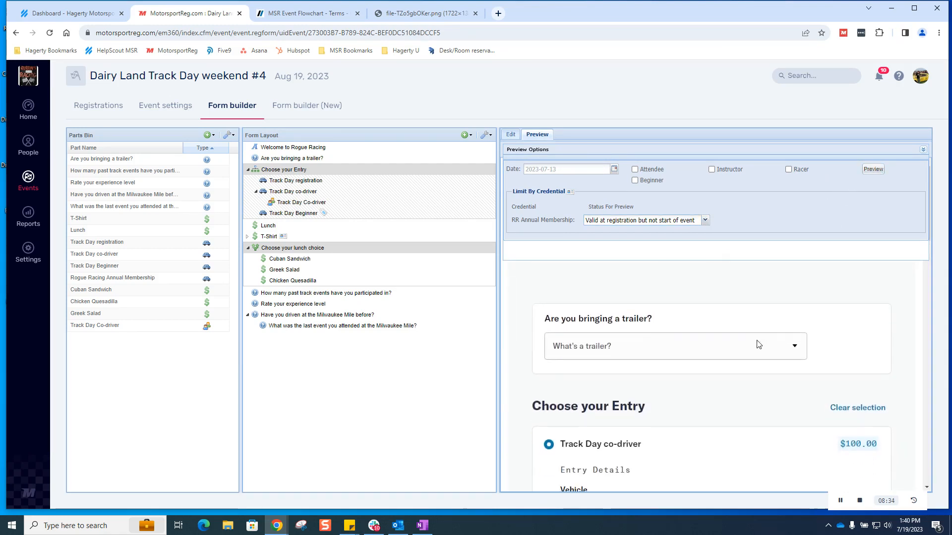
pyautogui.scroll(-5, 756, 346)
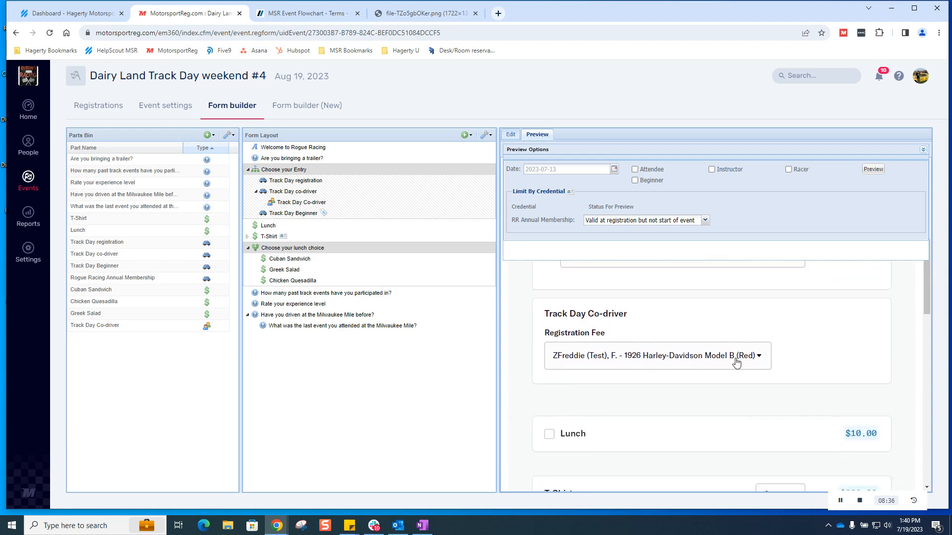
pyautogui.scroll(-2, 736, 347)
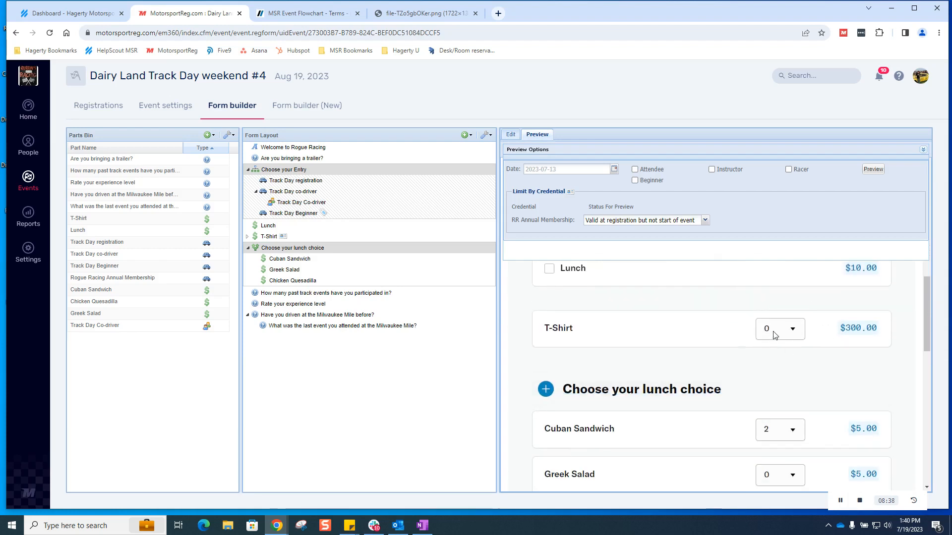
pyautogui.click(775, 335)
pyautogui.click(778, 358)
pyautogui.click(789, 328)
pyautogui.click(783, 343)
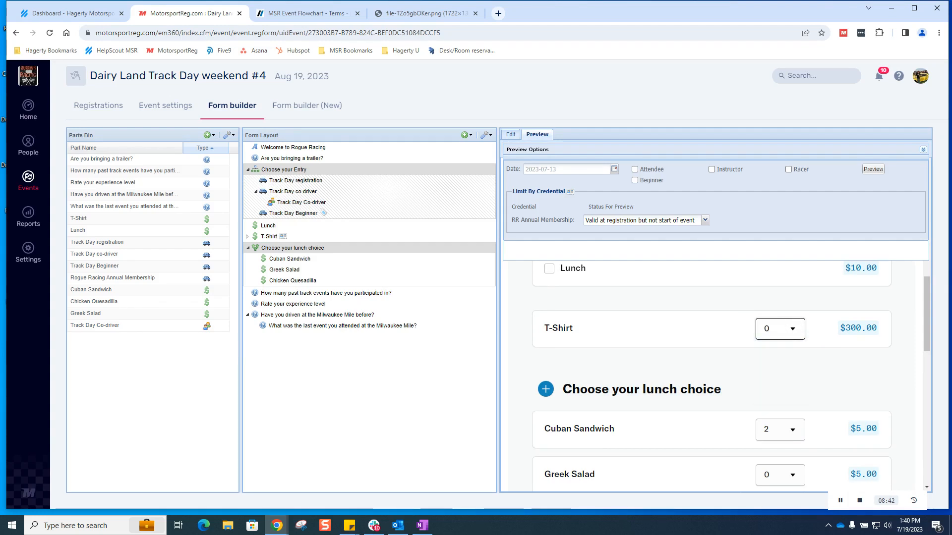
pyautogui.click(923, 150)
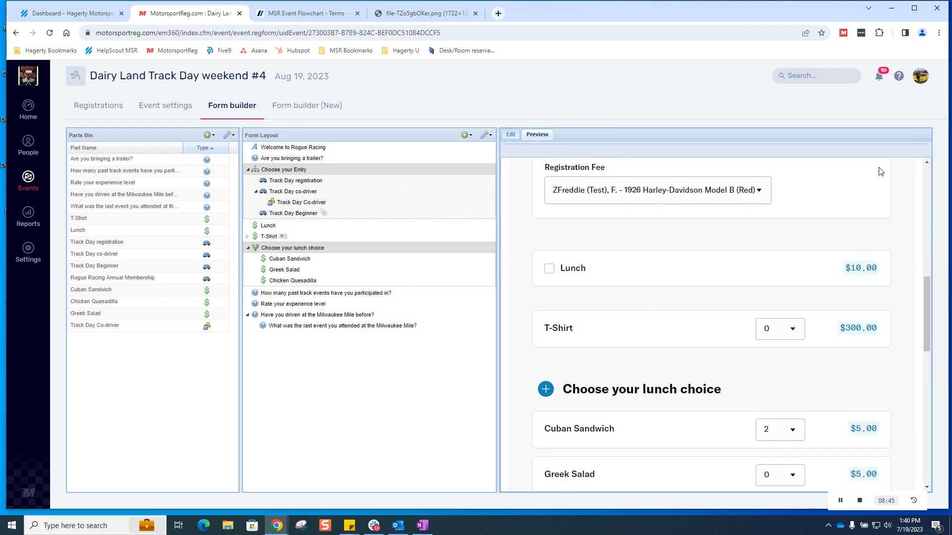
pyautogui.click(294, 250)
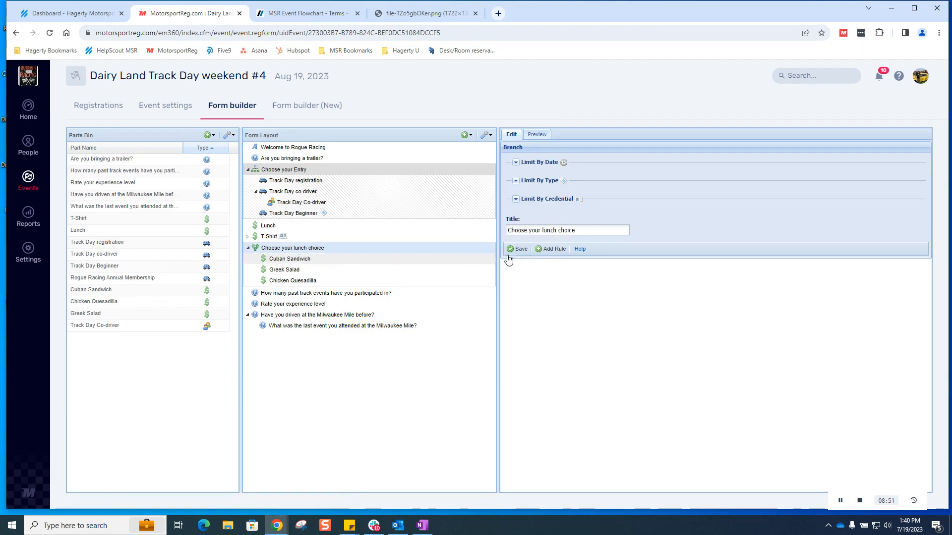
# Step: Set the lunch choice branch's 'Do not offer after' date to 2023-08-12 and save it
pyautogui.click(516, 162)
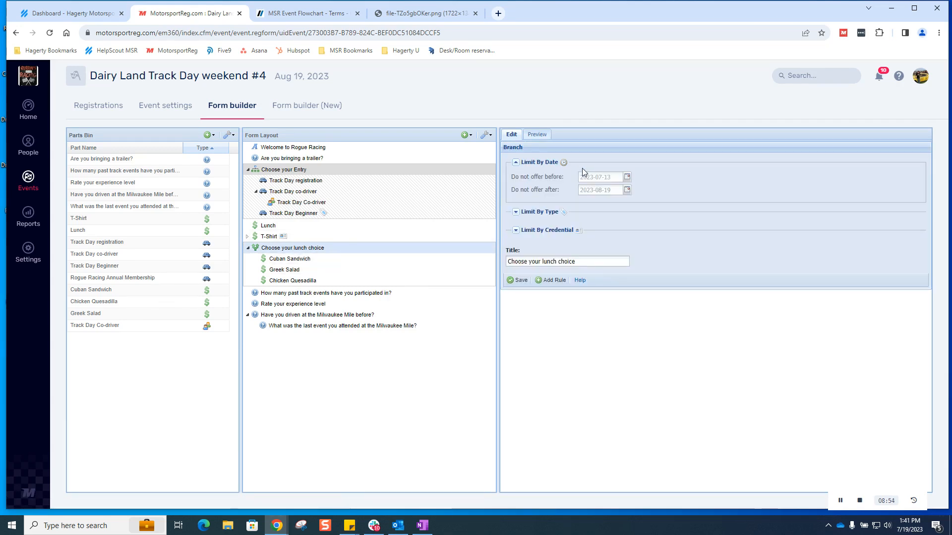
pyautogui.click(628, 191)
pyautogui.click(610, 239)
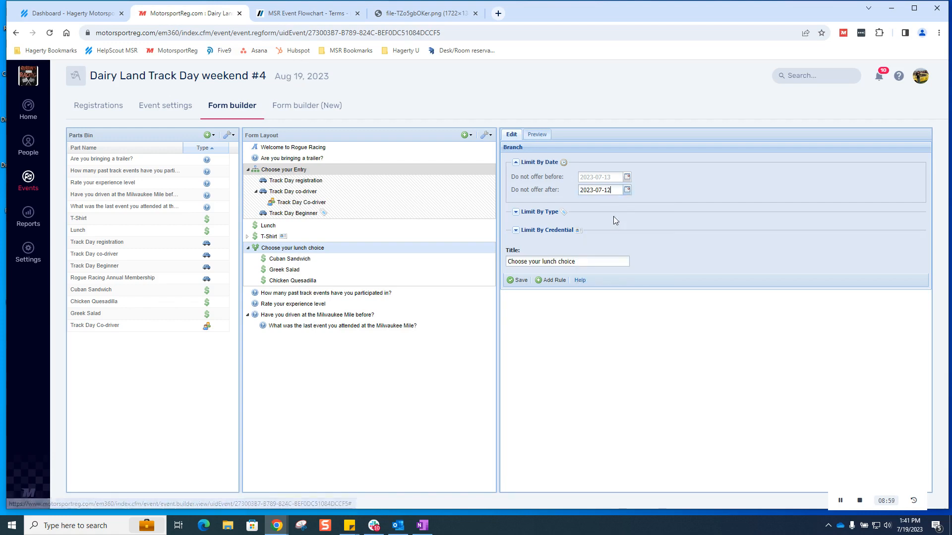
pyautogui.click(627, 191)
pyautogui.click(661, 203)
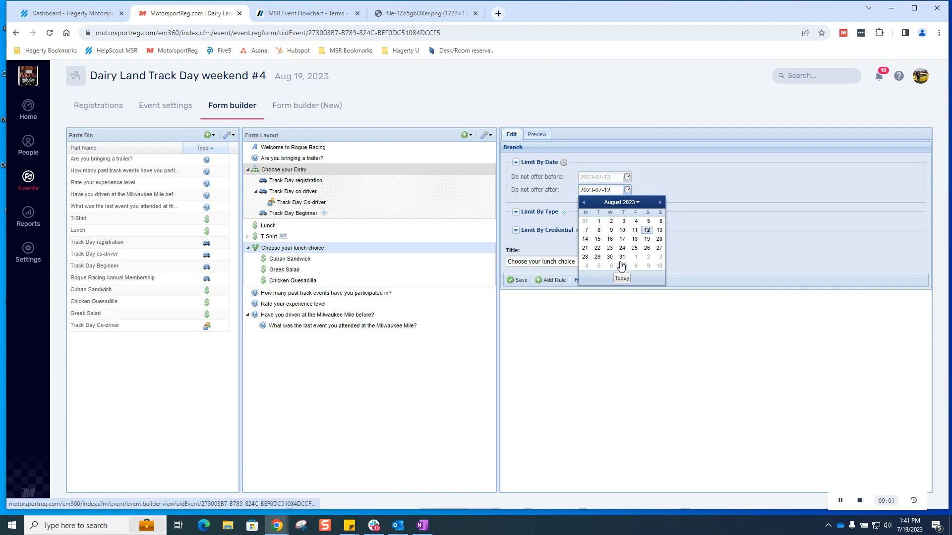
pyautogui.click(647, 231)
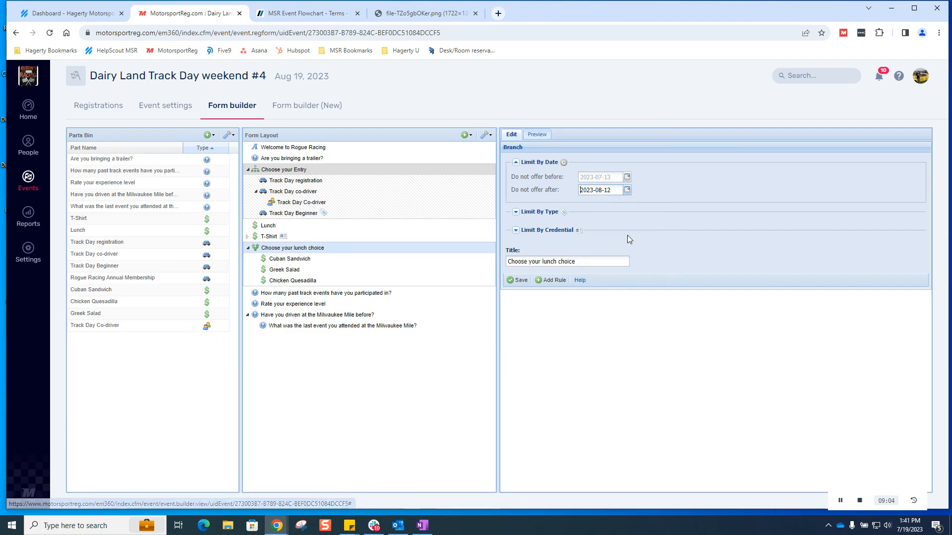
pyautogui.click(520, 281)
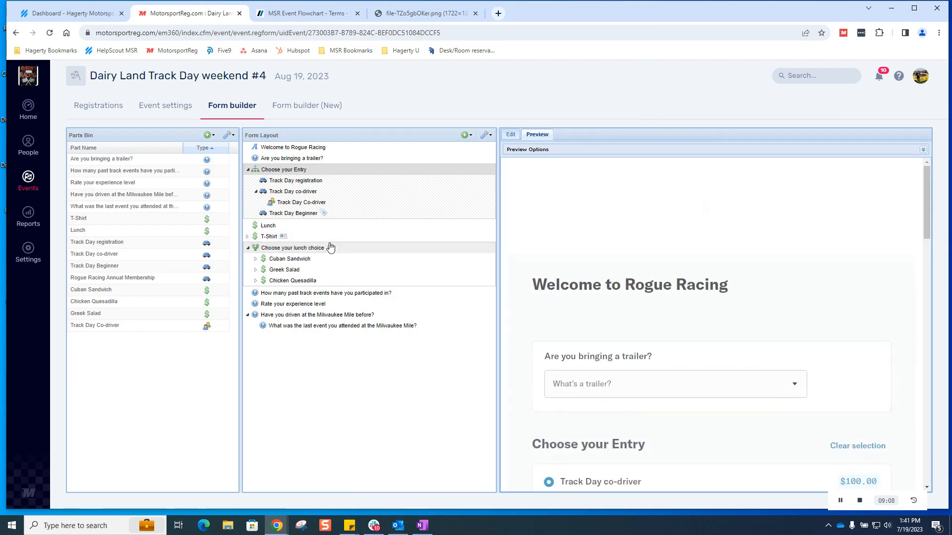
pyautogui.scroll(-9, 778, 276)
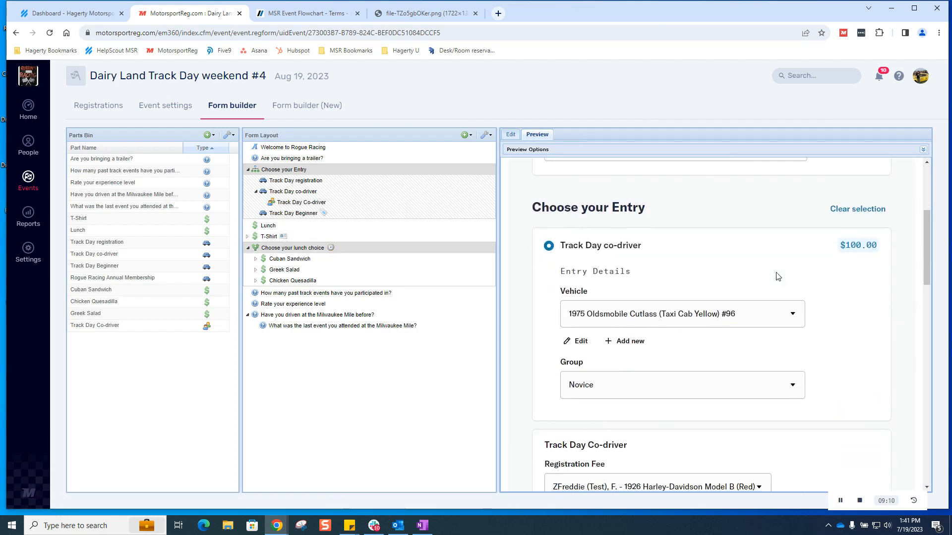
pyautogui.scroll(-3, 778, 276)
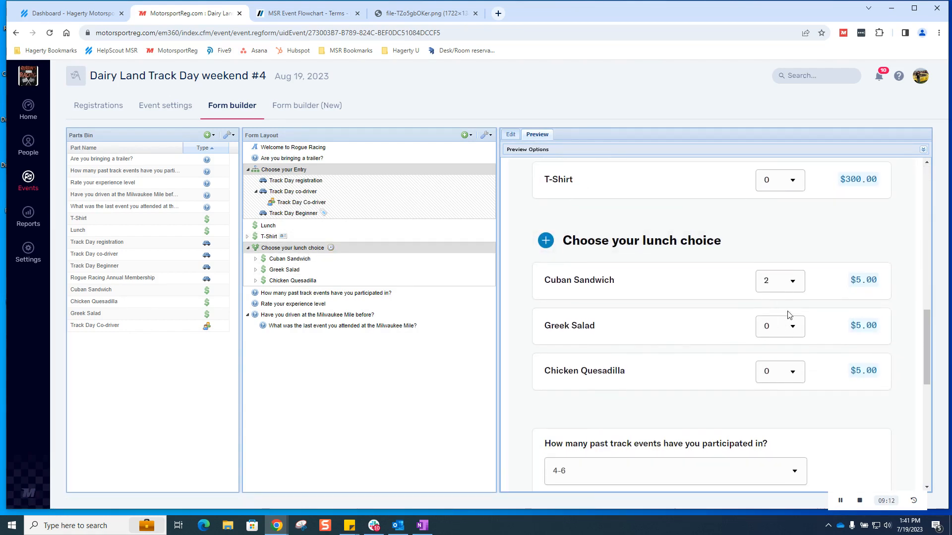
pyautogui.scroll(12, 637, 311)
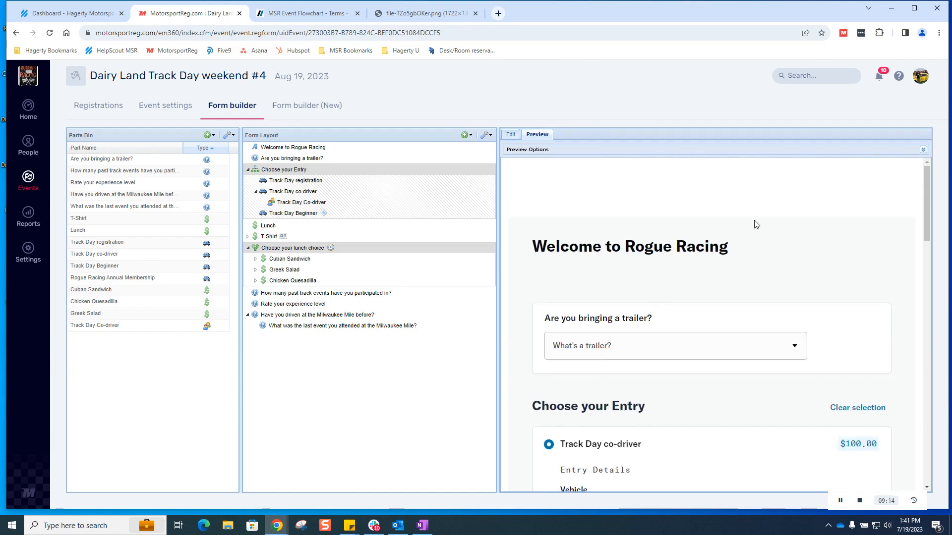
# Step: Reload the preview dated 2023-08-15 and confirm the lunch choice no longer appears after T-Shirt
pyautogui.click(923, 149)
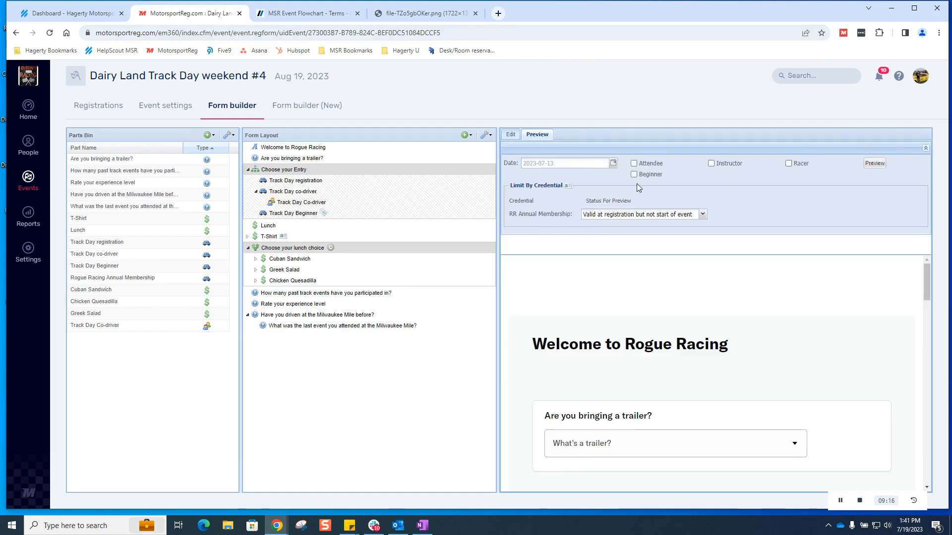
pyautogui.click(613, 165)
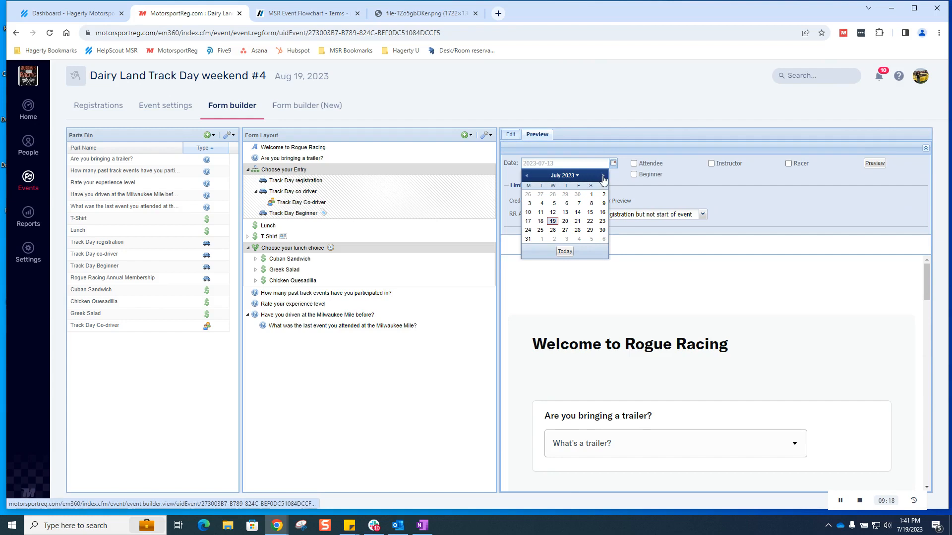
pyautogui.click(604, 176)
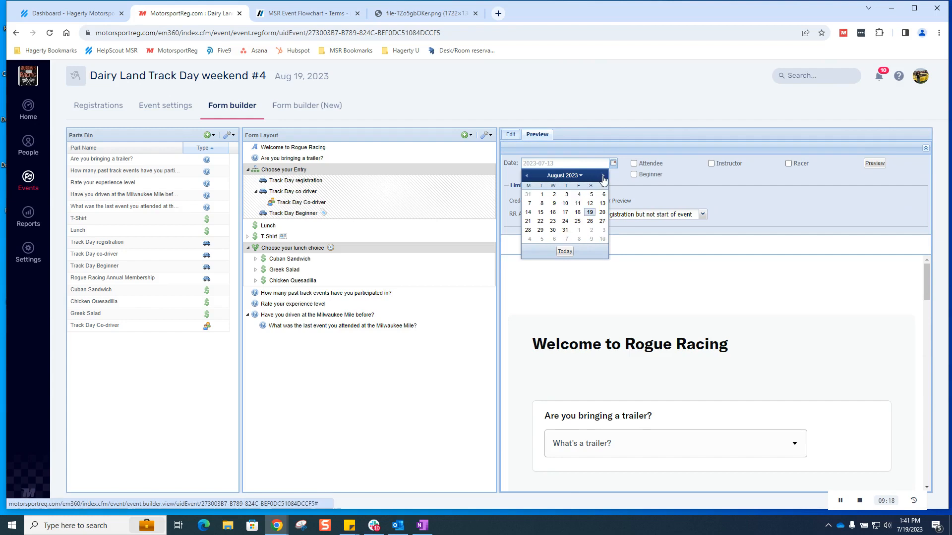
pyautogui.click(540, 213)
pyautogui.click(874, 163)
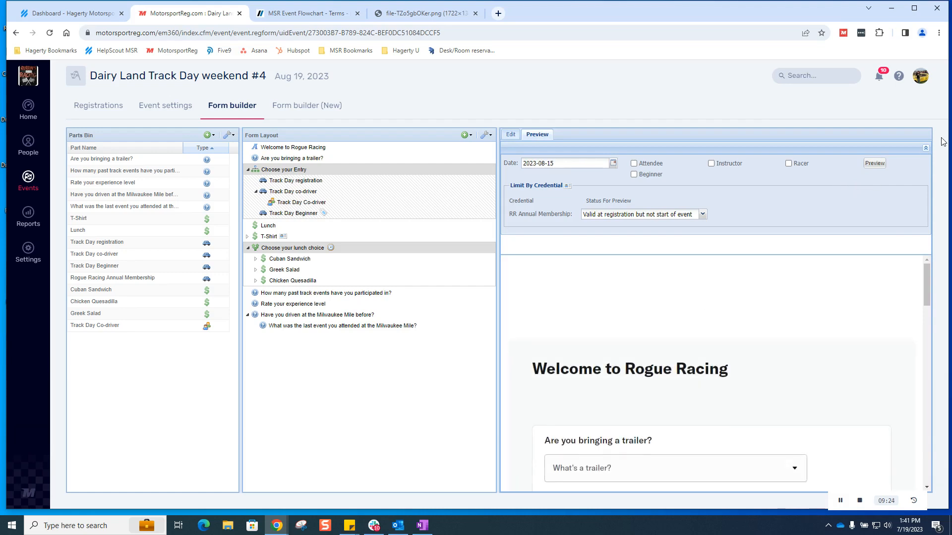
pyautogui.scroll(-2, 809, 253)
pyautogui.scroll(-8, 809, 253)
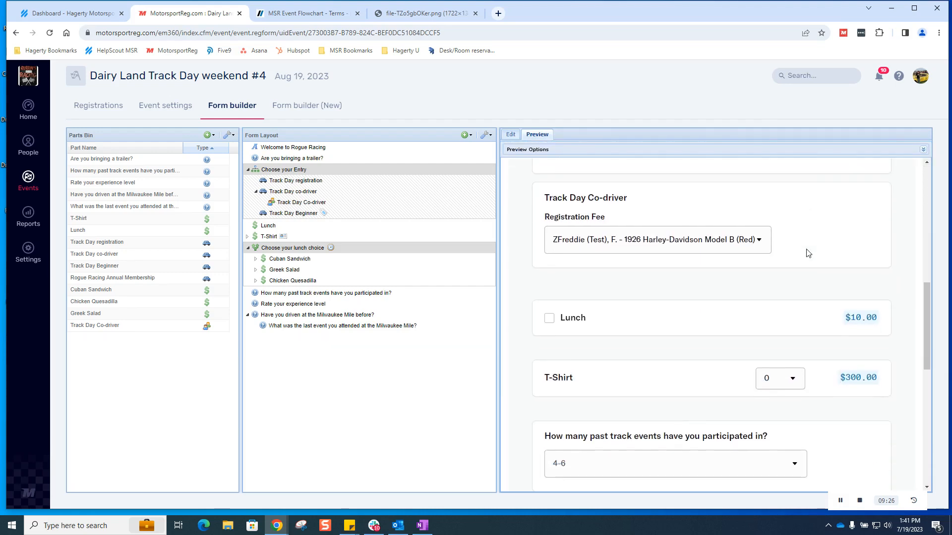
pyautogui.scroll(2, 643, 345)
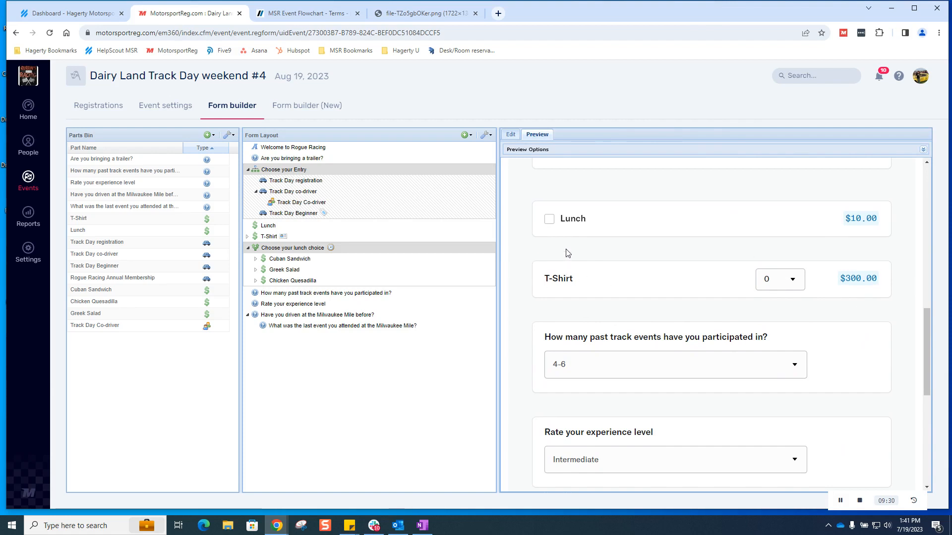
pyautogui.rightClick(262, 228)
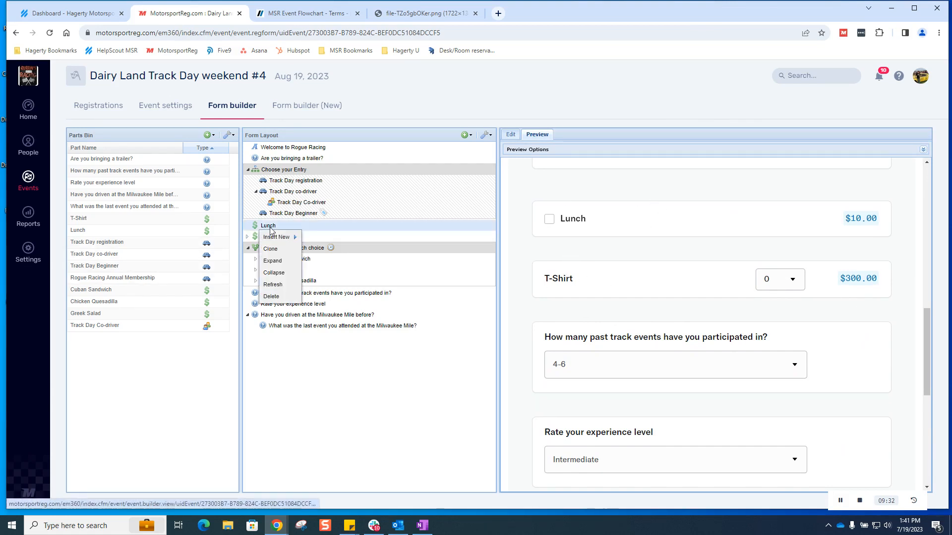
# Step: Delete the Lunch item and scroll through the reloaded form preview without it
pyautogui.click(272, 296)
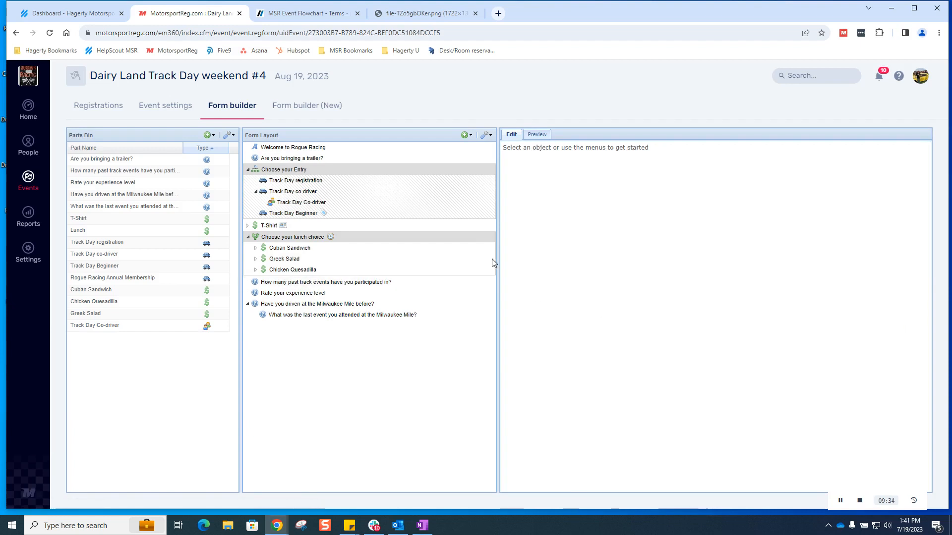
pyautogui.click(537, 135)
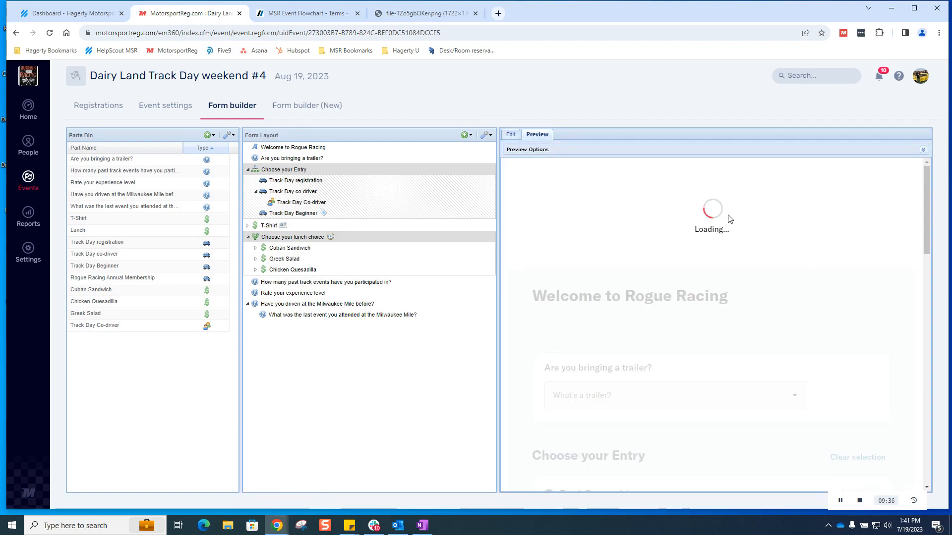
pyautogui.click(652, 149)
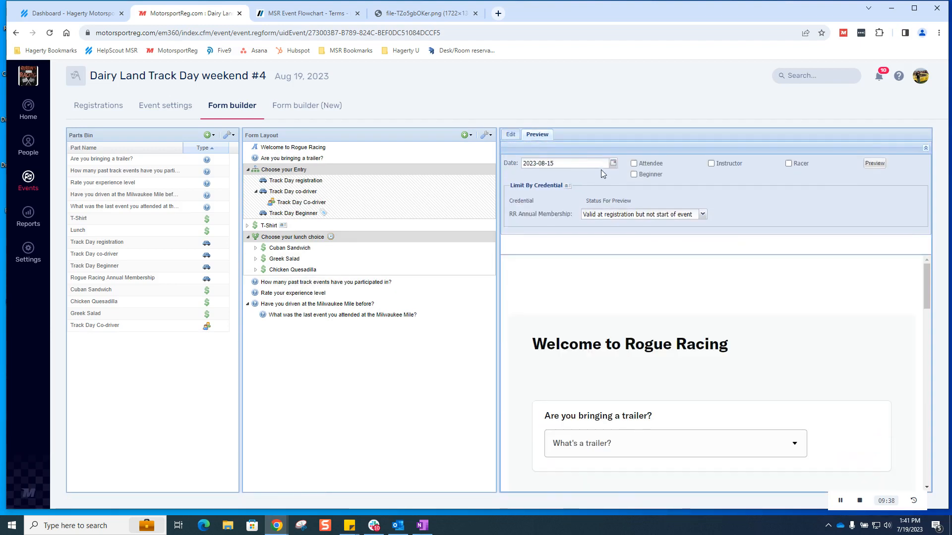
pyautogui.click(926, 148)
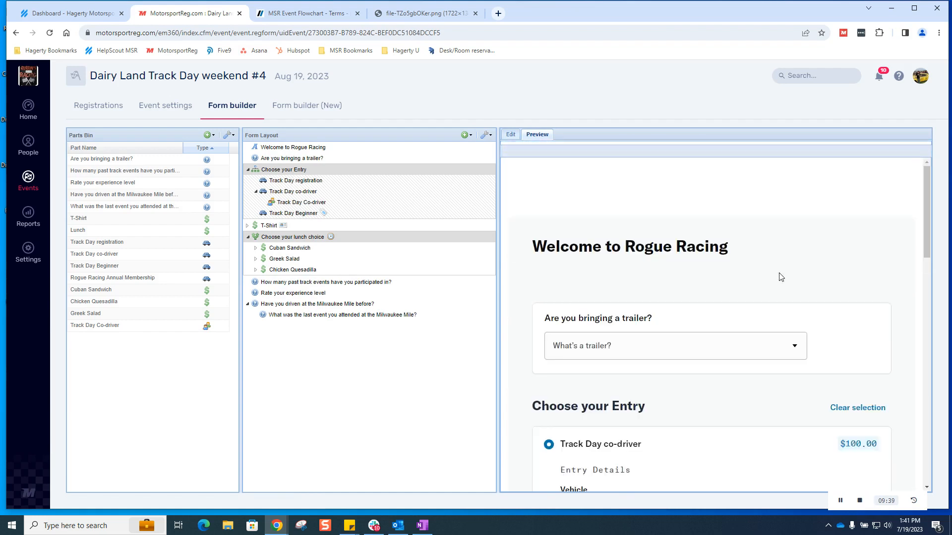
pyautogui.scroll(-9, 780, 277)
pyautogui.scroll(-1, 762, 319)
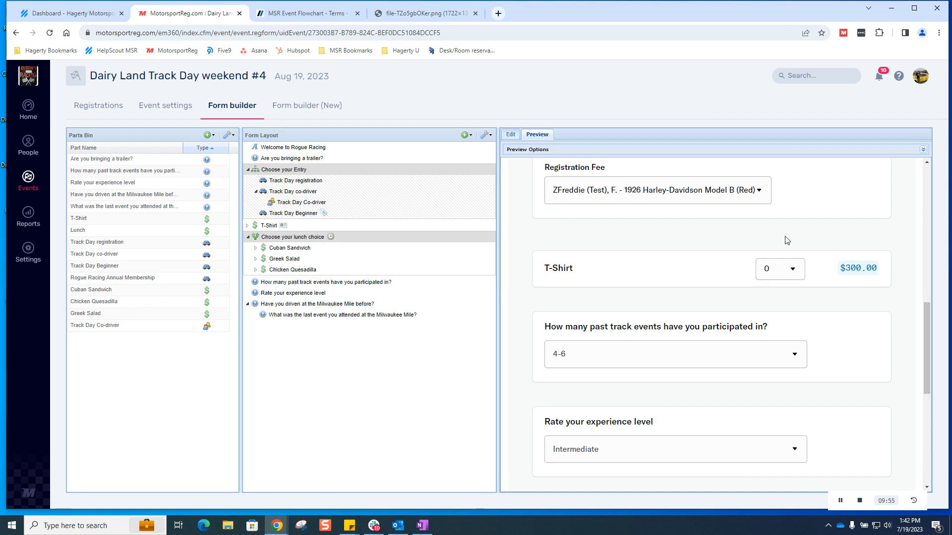
pyautogui.scroll(10, 865, 307)
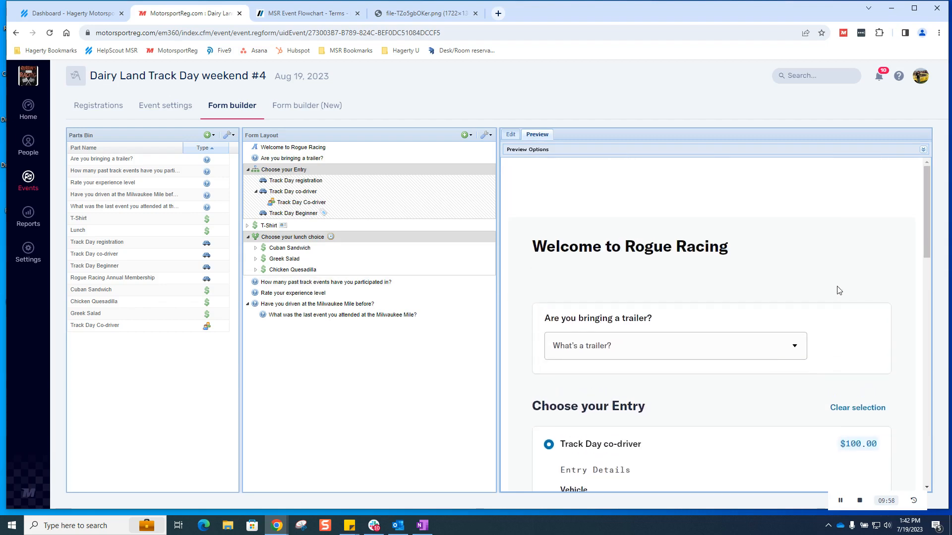
# Step: Clear the preview entry and register for Track Day with the 1973 Cadillac Deville
pyautogui.click(850, 408)
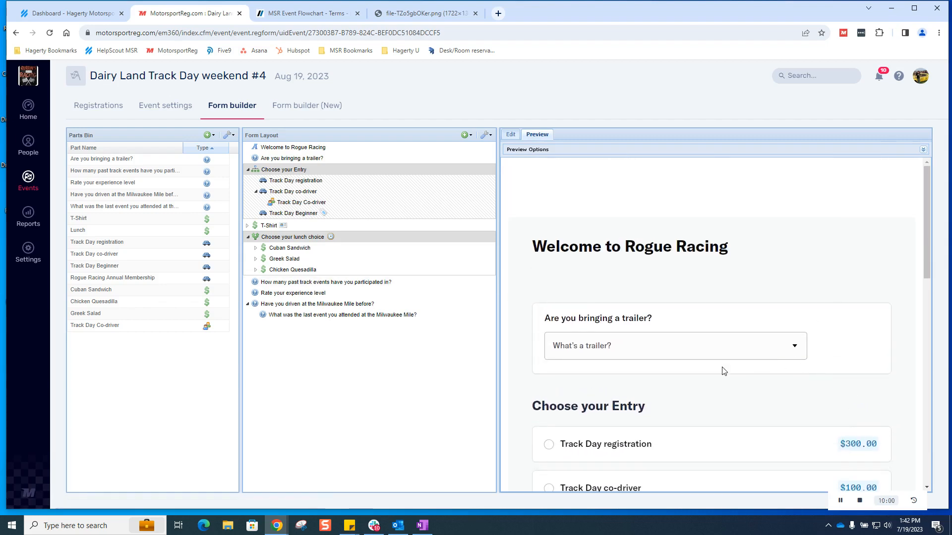
pyautogui.scroll(-3, 787, 372)
pyautogui.click(562, 296)
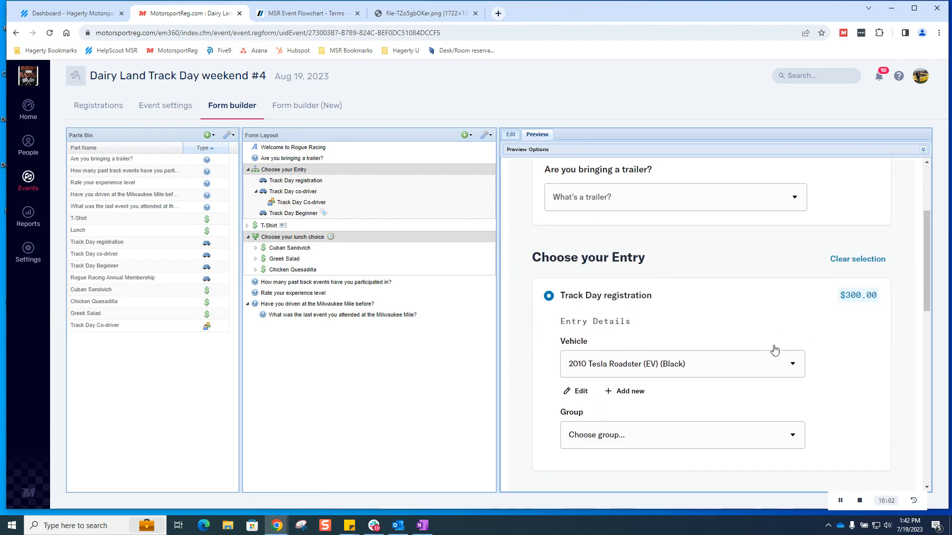
pyautogui.scroll(-2, 744, 308)
pyautogui.click(714, 265)
pyautogui.click(689, 325)
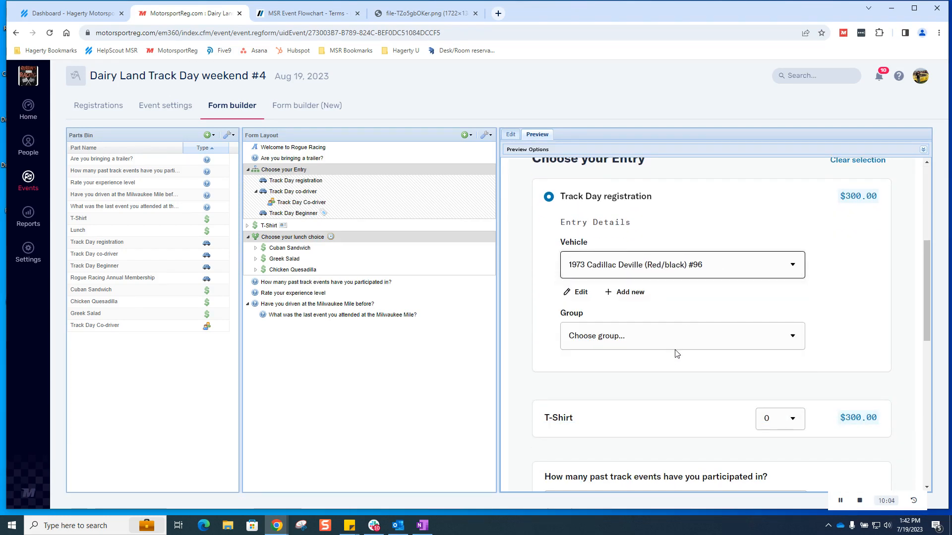
# Step: Put the entry in the Advanced group and submit it, reaching Confirm & Pay at $300.00
pyautogui.click(682, 339)
pyautogui.click(655, 388)
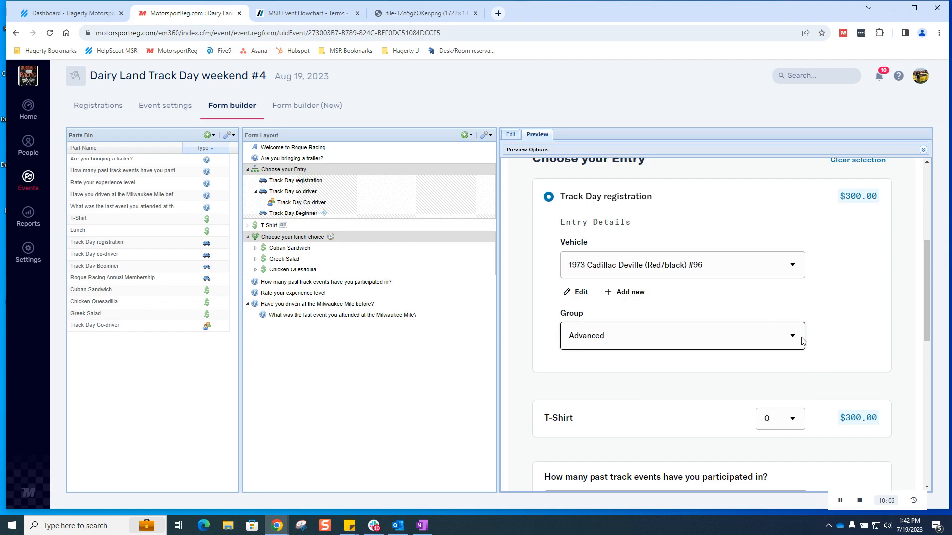
pyautogui.scroll(-3, 798, 340)
pyautogui.scroll(-6, 729, 338)
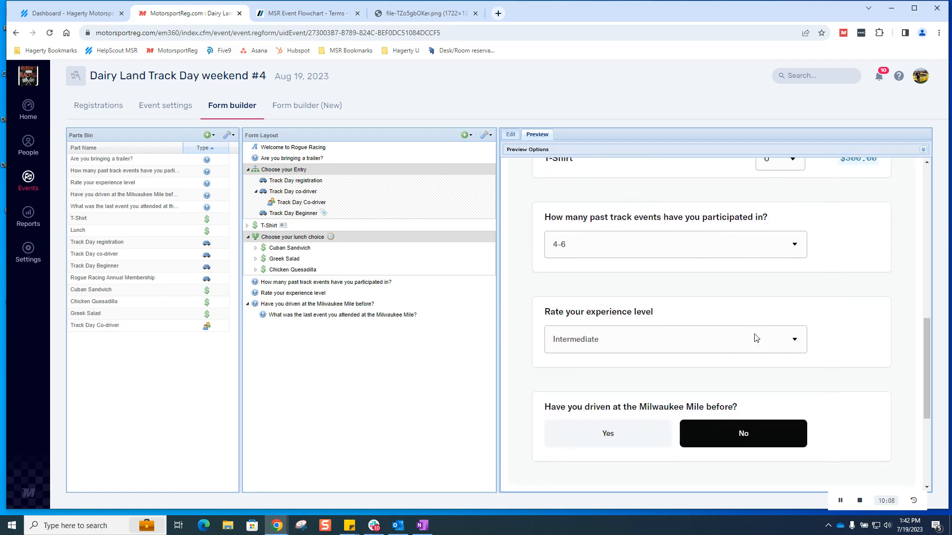
pyautogui.click(571, 449)
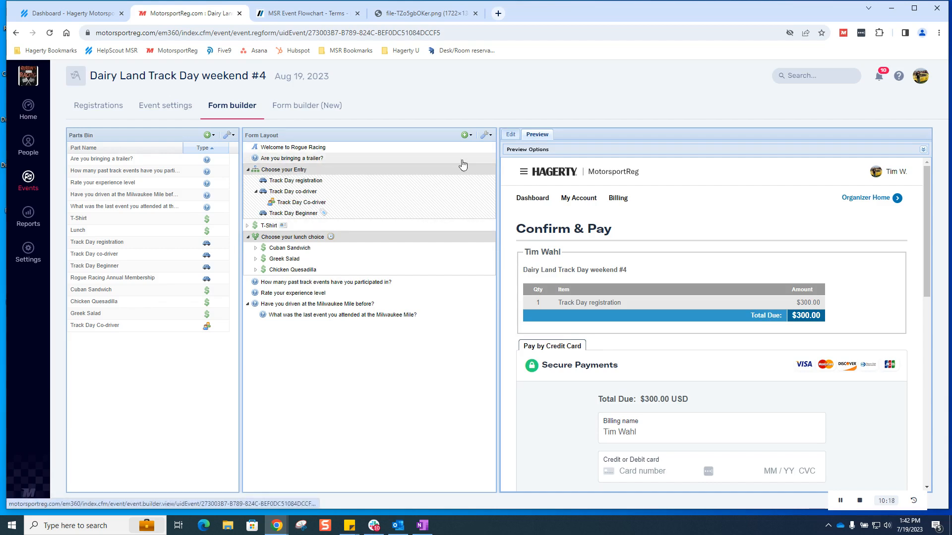
pyautogui.click(295, 171)
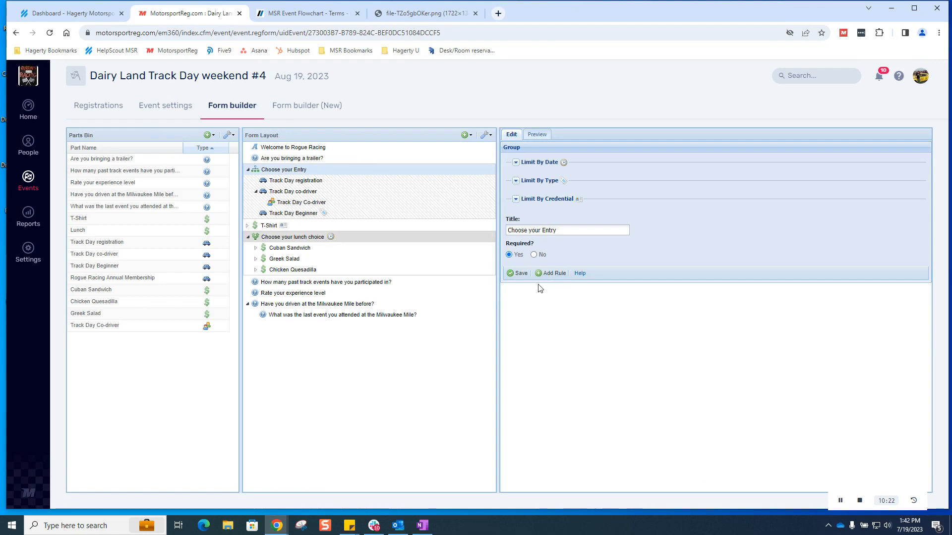
# Step: Add a rule: when membership isn't valid during registration, show 'Must be a member of Rogue Racing to participate.'
pyautogui.click(552, 274)
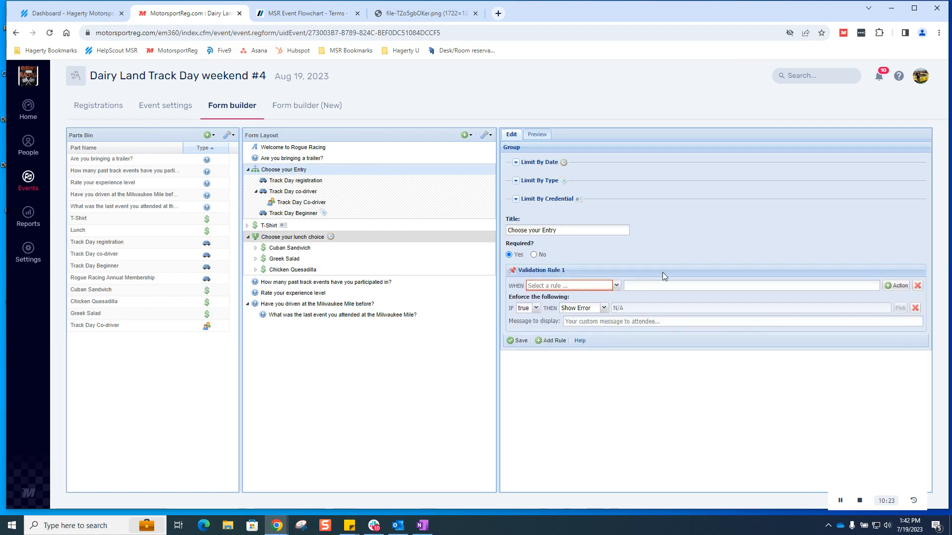
pyautogui.click(616, 286)
pyautogui.scroll(-2, 645, 359)
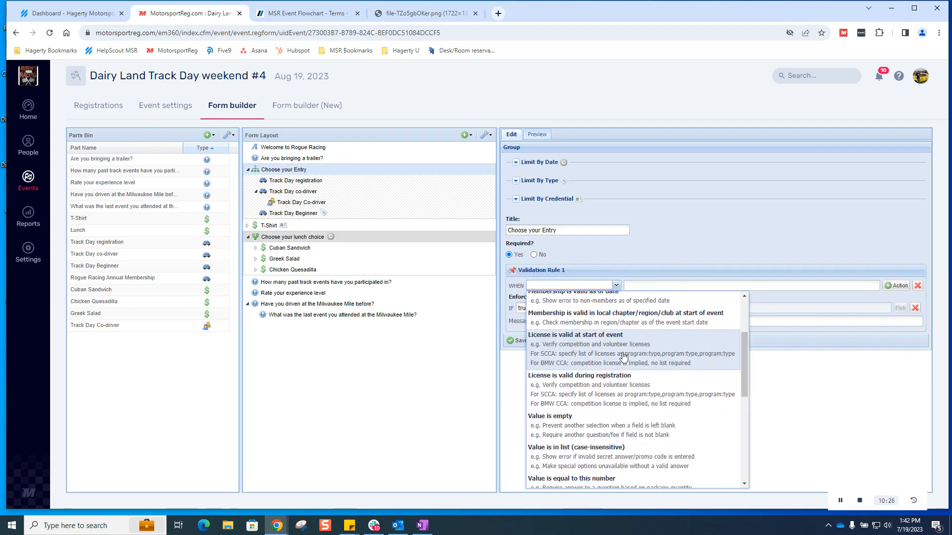
pyautogui.scroll(2, 613, 356)
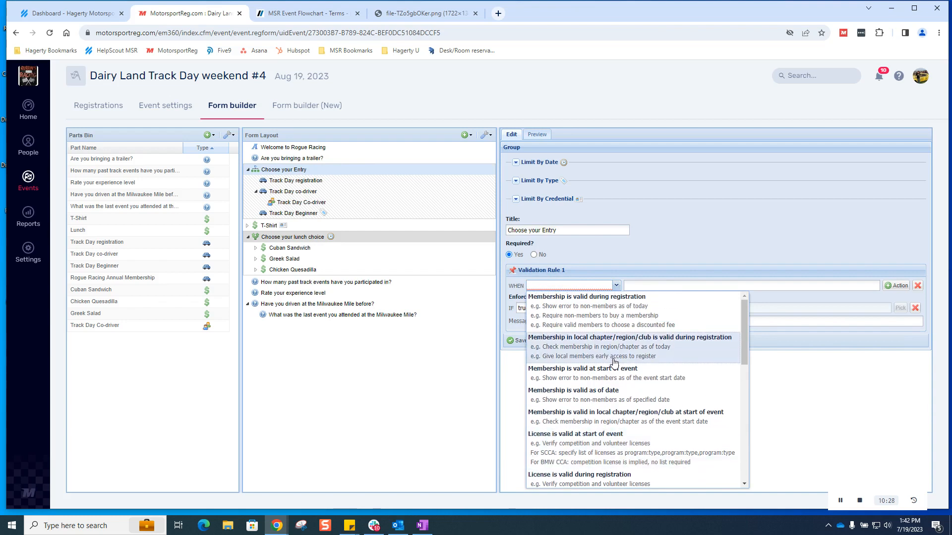
pyautogui.click(583, 320)
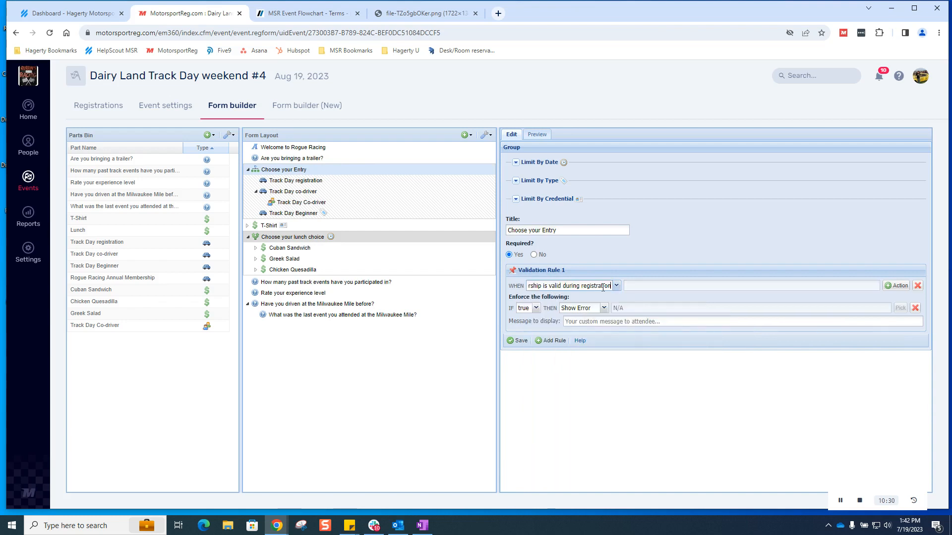
pyautogui.click(537, 309)
pyautogui.click(524, 329)
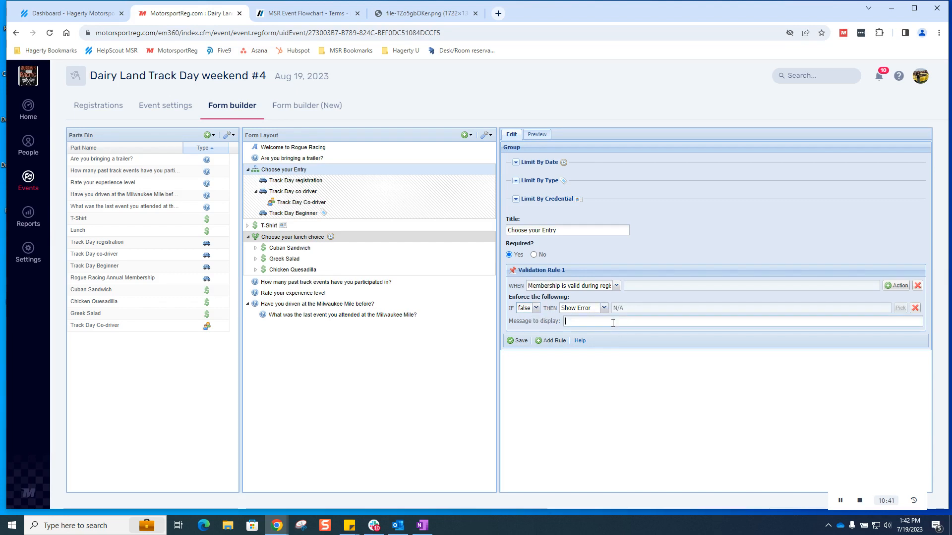
pyautogui.write('M')
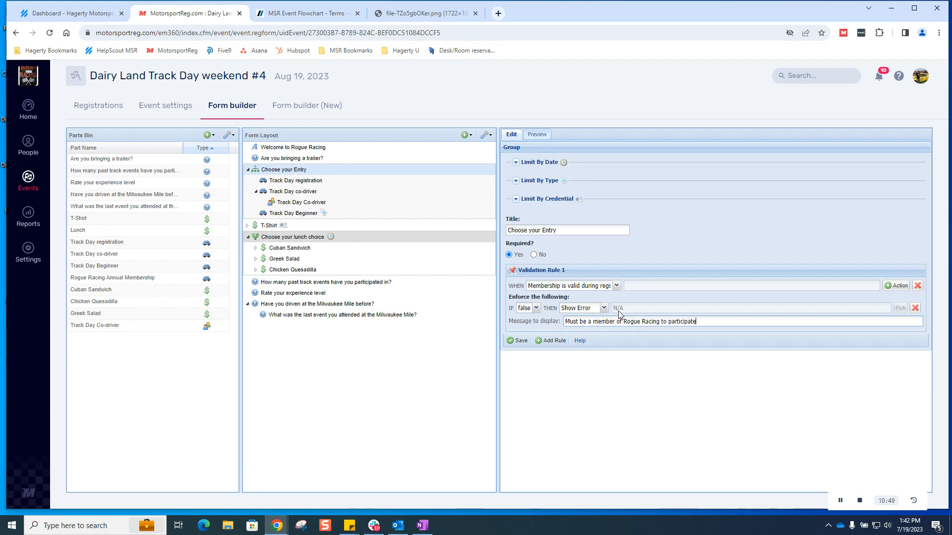
pyautogui.click(518, 341)
pyautogui.click(537, 135)
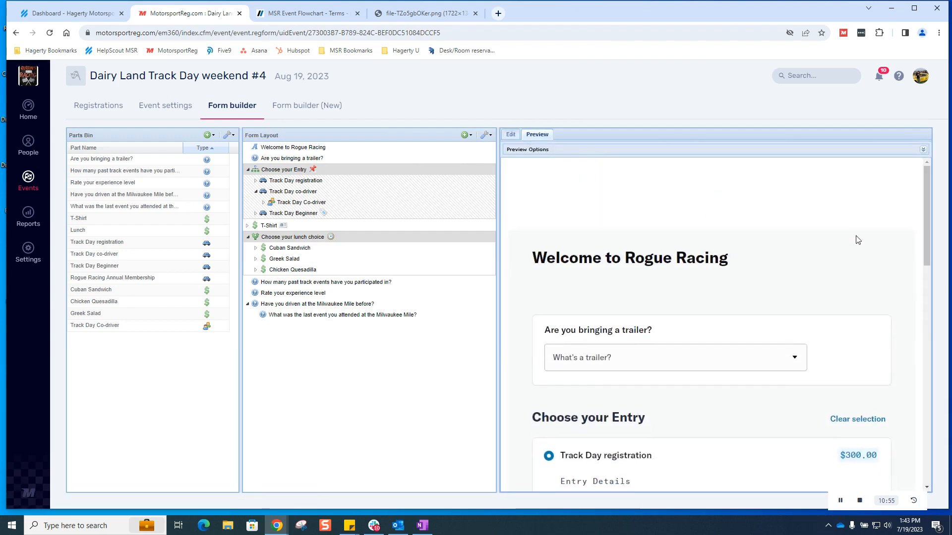
# Step: Answer Yes to the trailer question and submit, confirming the Rogue Racing membership error blocks checkout
pyautogui.scroll(-3, 842, 238)
pyautogui.click(730, 197)
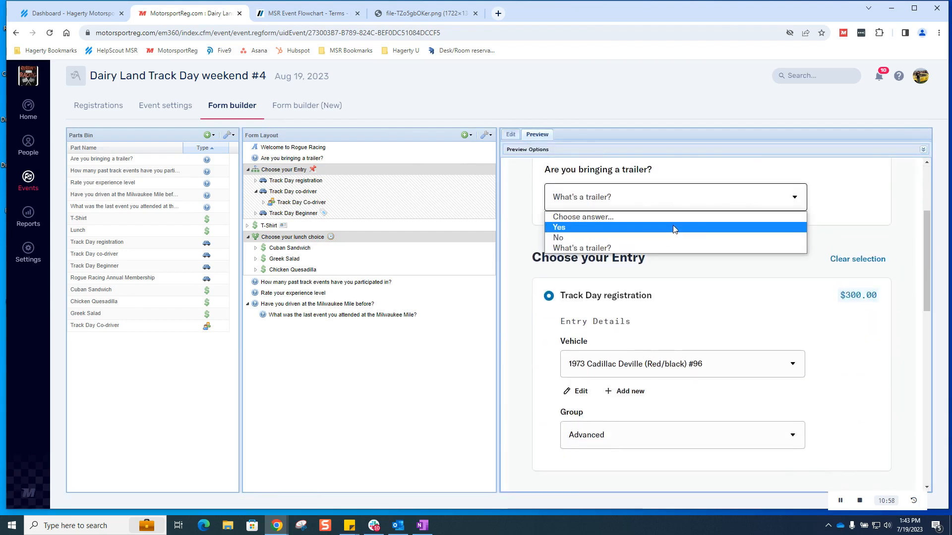
pyautogui.click(674, 227)
pyautogui.scroll(-2, 754, 243)
pyautogui.scroll(-10, 704, 342)
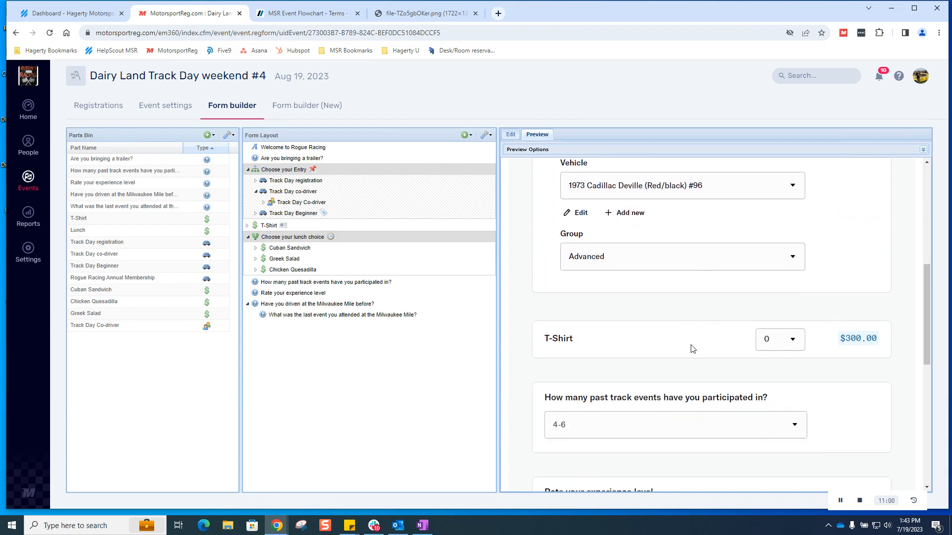
pyautogui.click(565, 457)
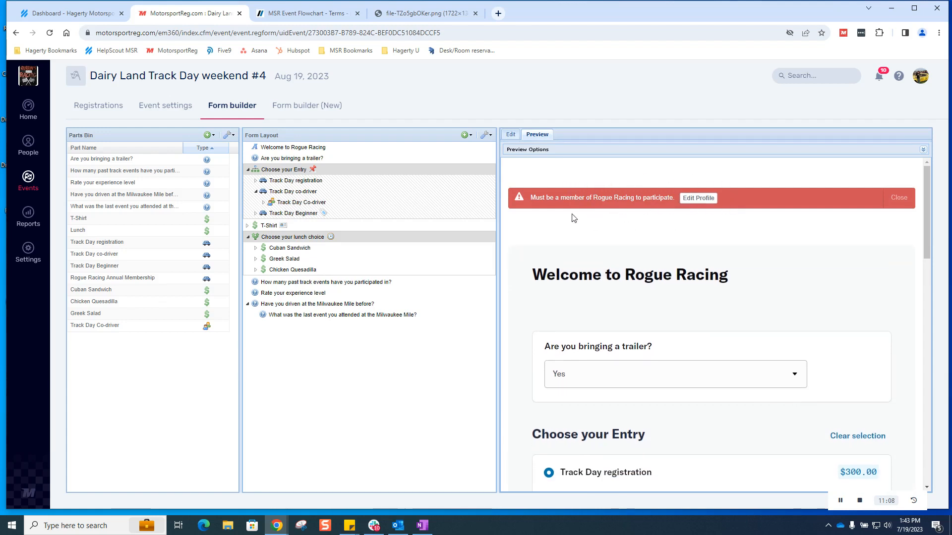
pyautogui.click(289, 170)
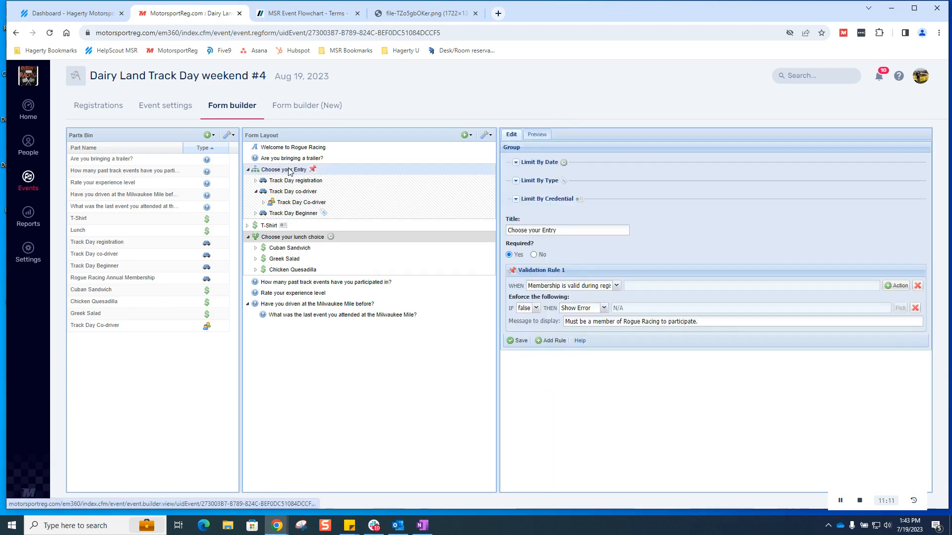
# Step: Drag the $10 Rogue Racing Annual Membership package from the Parts Bin to the end of the form layout
pyautogui.click(142, 279)
pyautogui.moveTo(143, 284); pyautogui.dragTo(317, 337)
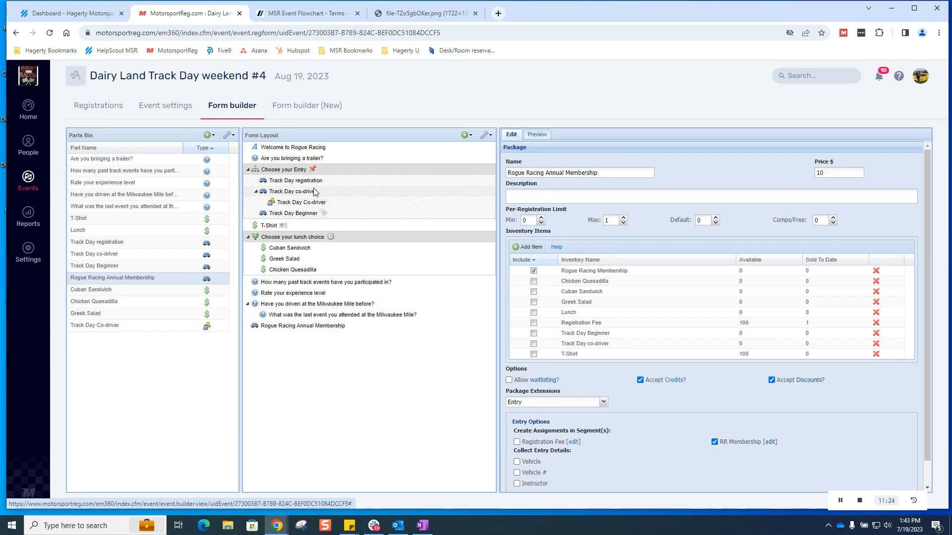
pyautogui.click(283, 169)
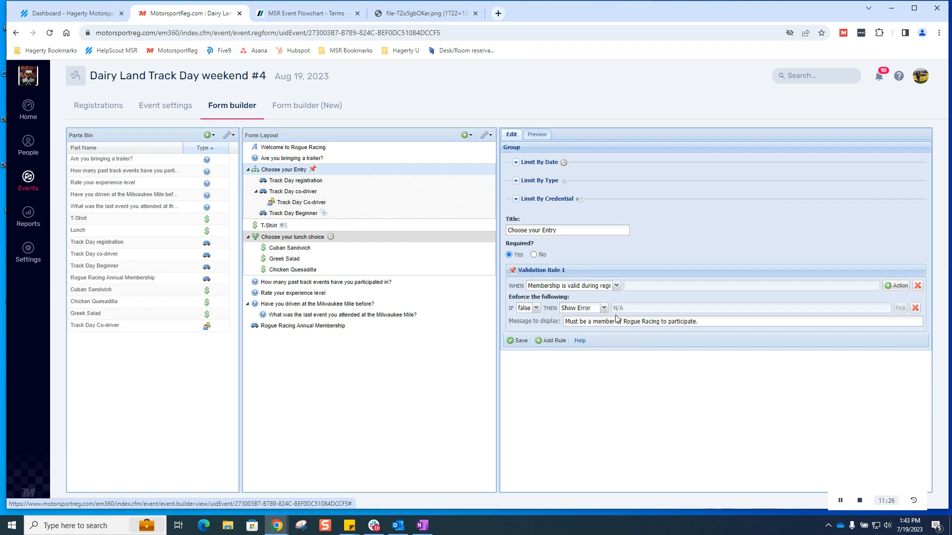
# Step: Change the rule's action to Require the Rogue Racing Annual Membership and save it
pyautogui.click(604, 309)
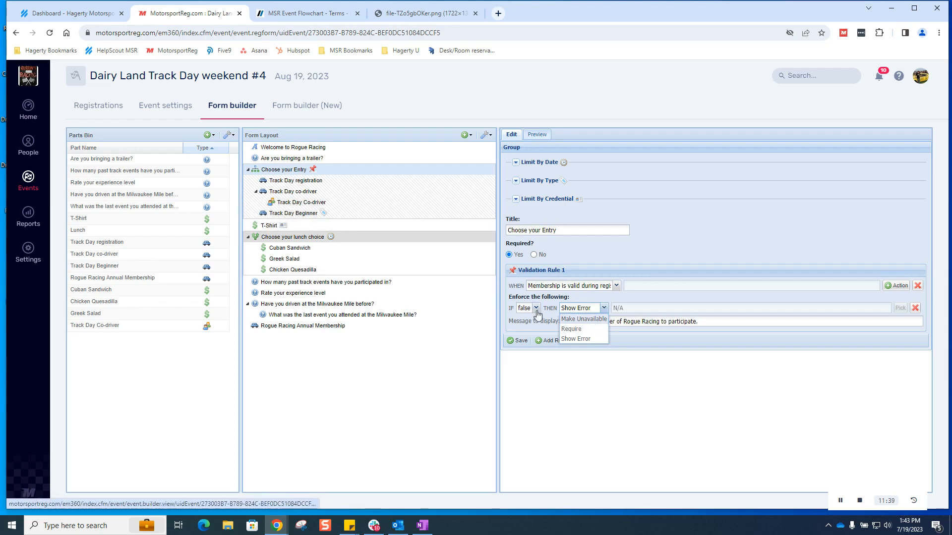
pyautogui.click(584, 331)
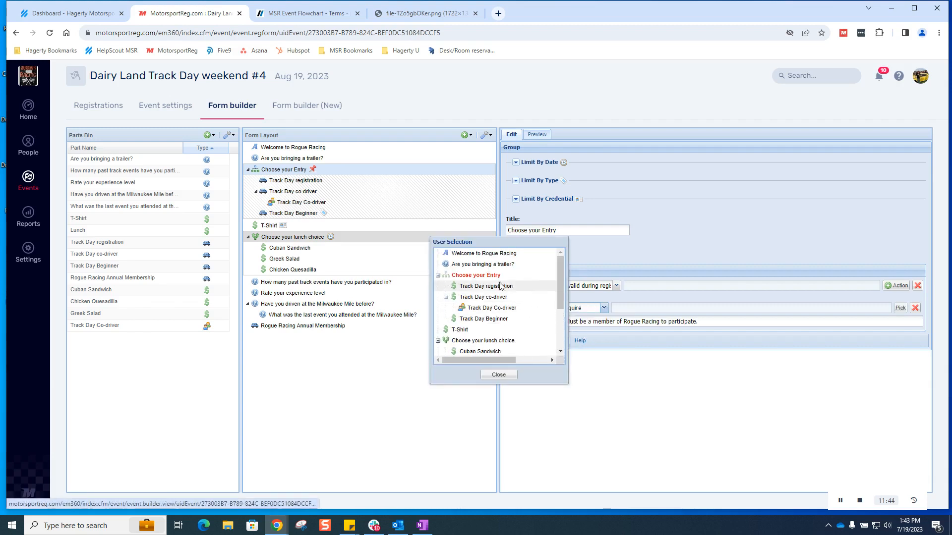
pyautogui.scroll(-2, 513, 299)
pyautogui.scroll(-2, 513, 300)
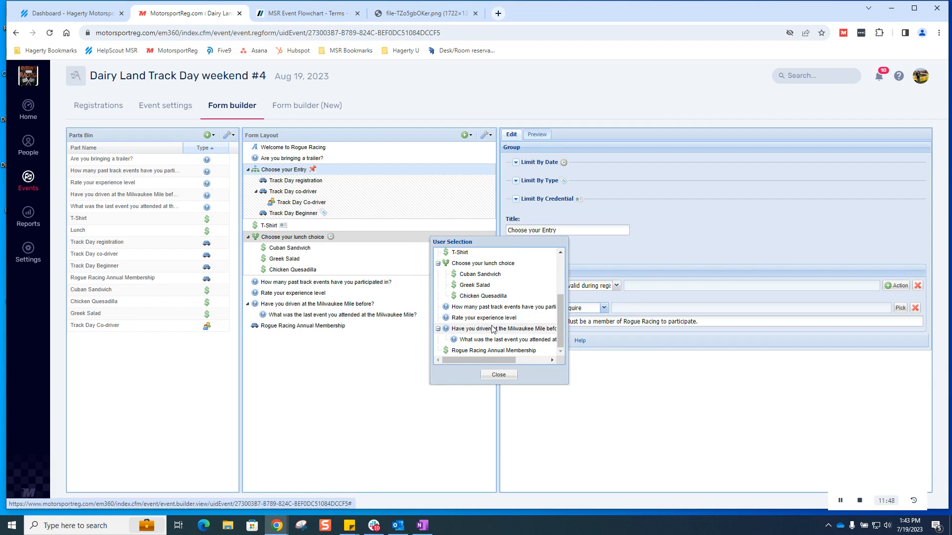
pyautogui.click(493, 351)
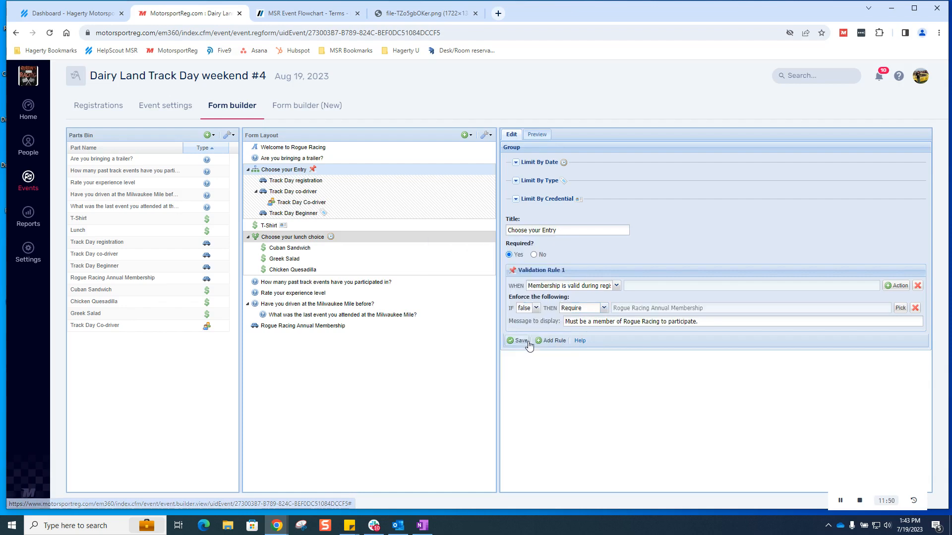
pyautogui.click(518, 341)
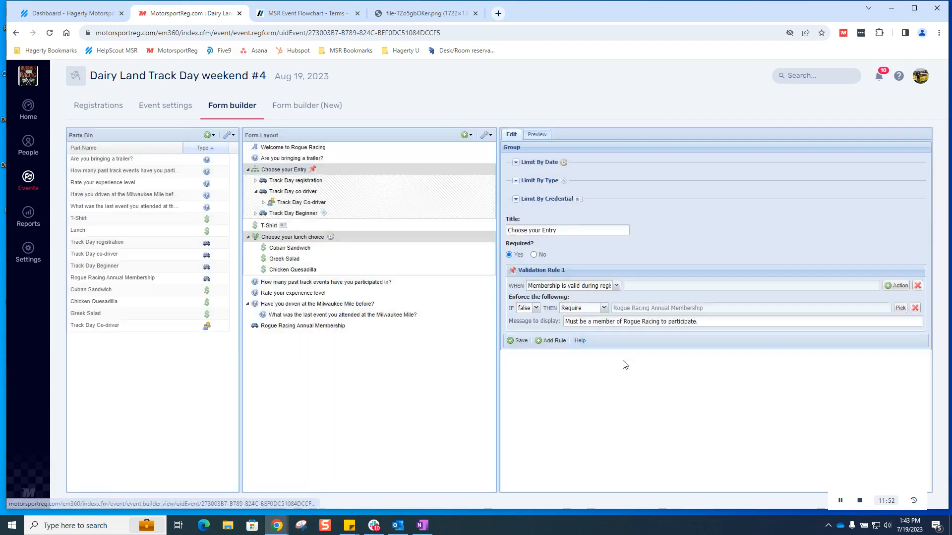
pyautogui.click(536, 140)
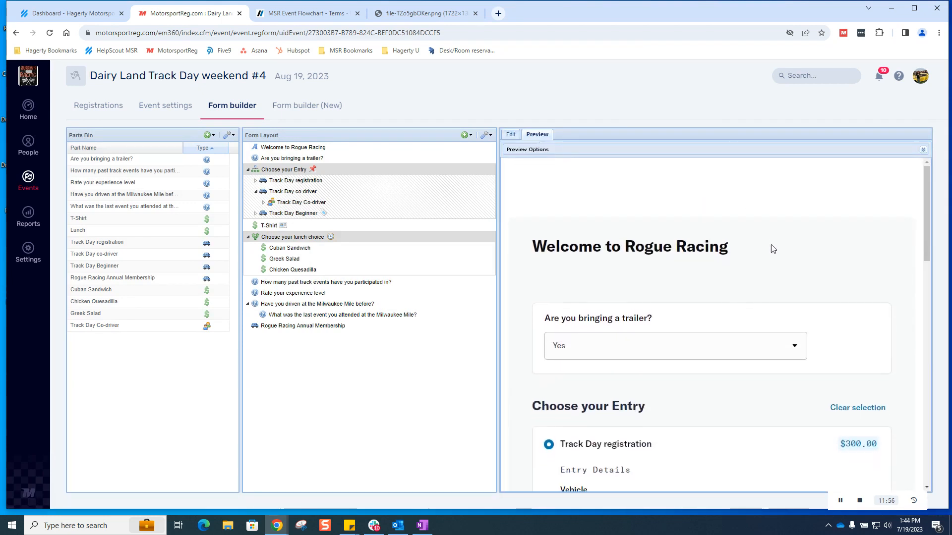
# Step: Submit the old-builder preview until Confirm & Pay shows Track Day plus $10 membership, totalling $310.00
pyautogui.scroll(-8, 772, 248)
pyautogui.scroll(-10, 758, 272)
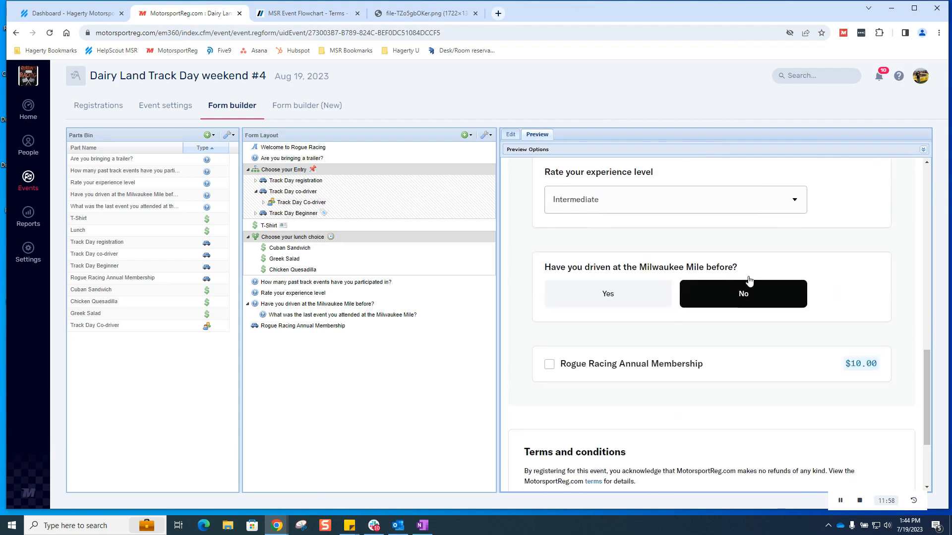
pyautogui.click(587, 455)
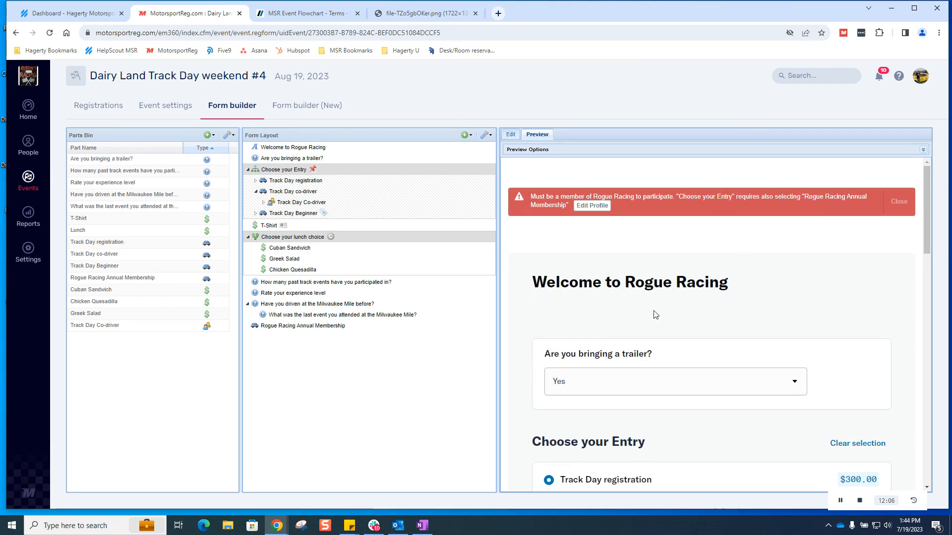
pyautogui.scroll(-13, 655, 314)
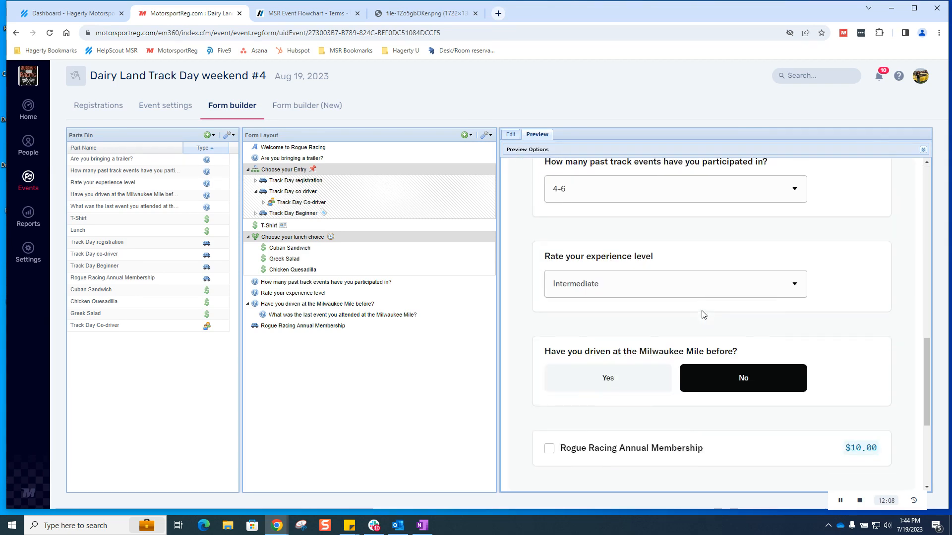
pyautogui.scroll(-5, 703, 314)
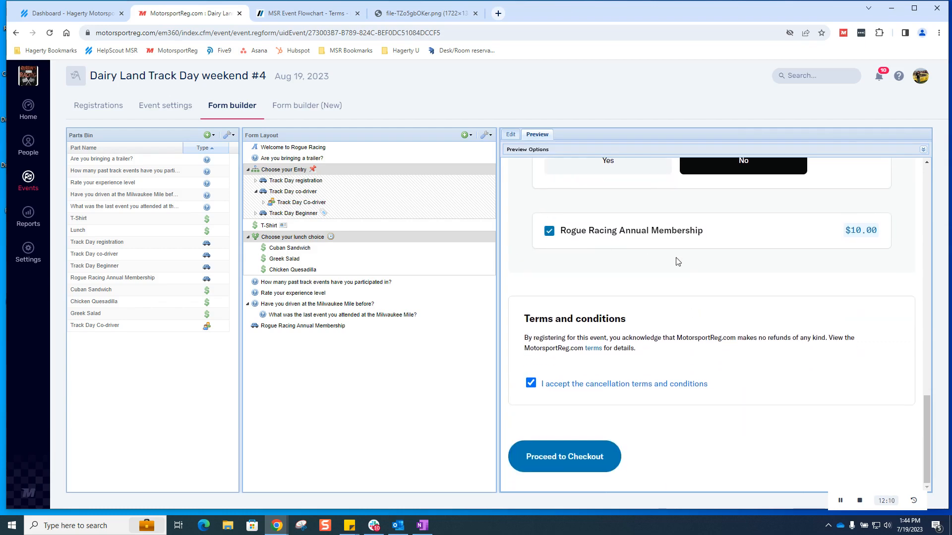
pyautogui.scroll(12, 678, 262)
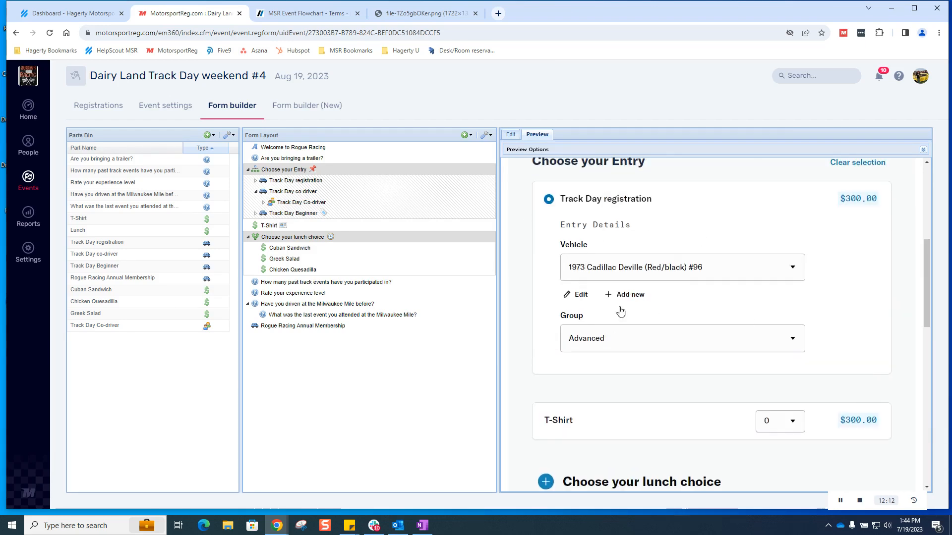
pyautogui.scroll(-12, 620, 312)
pyautogui.click(587, 456)
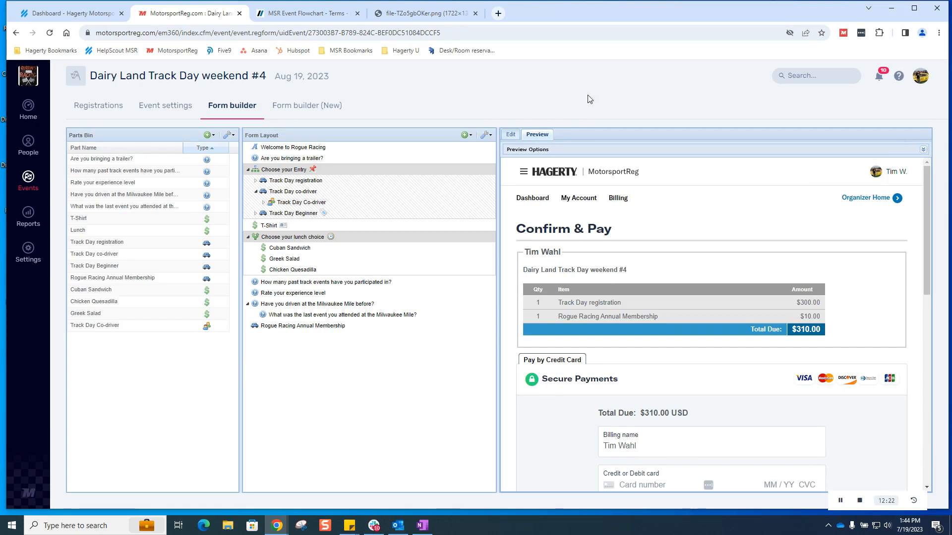
# Step: In Form builder (New), move 'Are you bringing a trailer?' below lunch and nest 'Rate your experience level' under past events
pyautogui.click(308, 110)
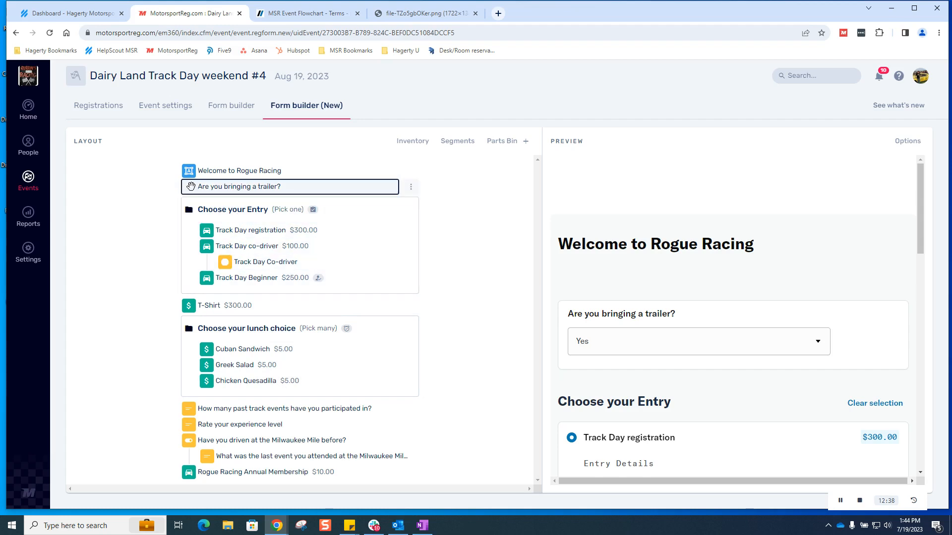
pyautogui.moveTo(191, 187); pyautogui.dragTo(211, 395)
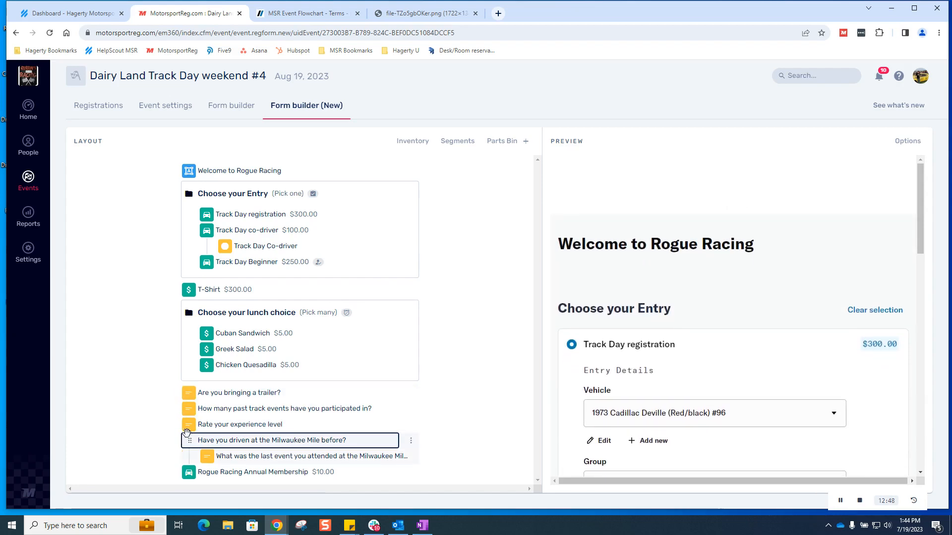
pyautogui.moveTo(189, 425); pyautogui.dragTo(233, 426)
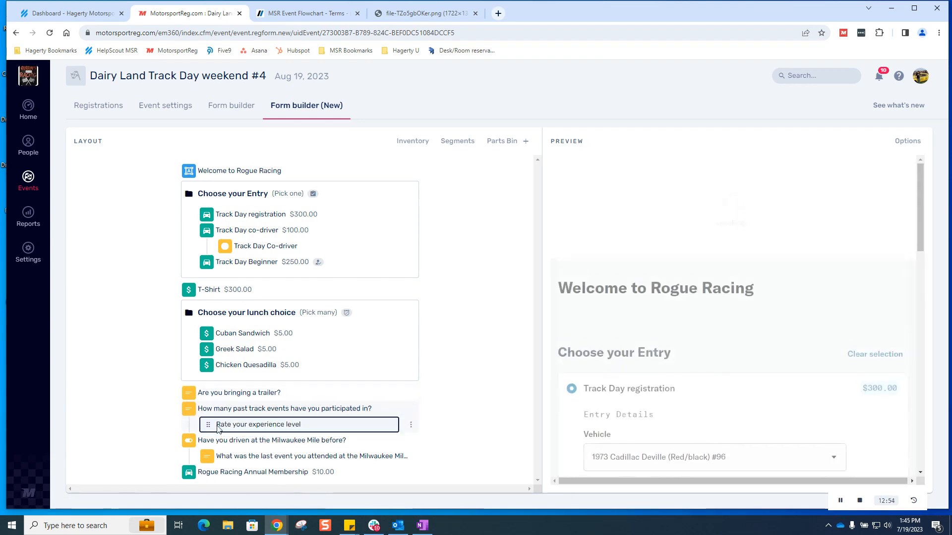
pyautogui.scroll(-3, 668, 331)
pyautogui.scroll(-12, 812, 329)
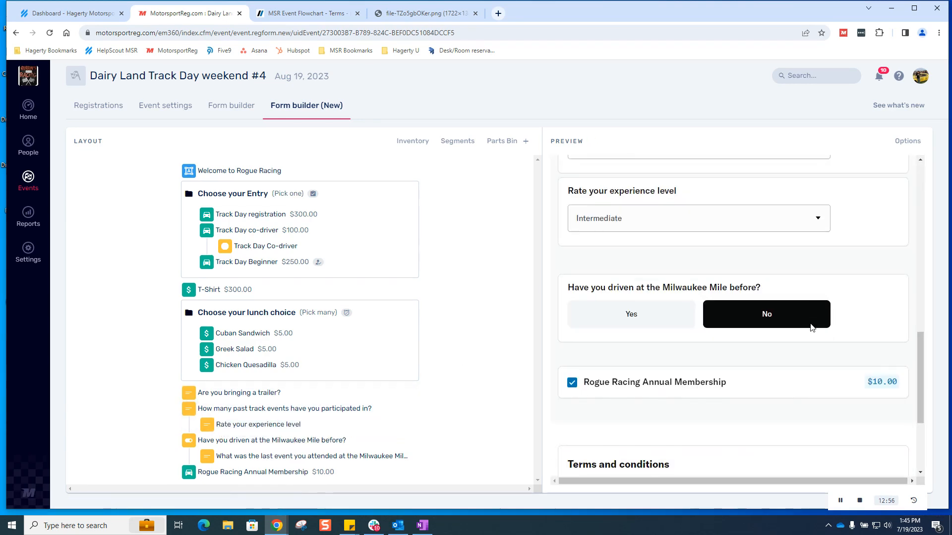
pyautogui.scroll(4, 812, 329)
pyautogui.scroll(6, 812, 329)
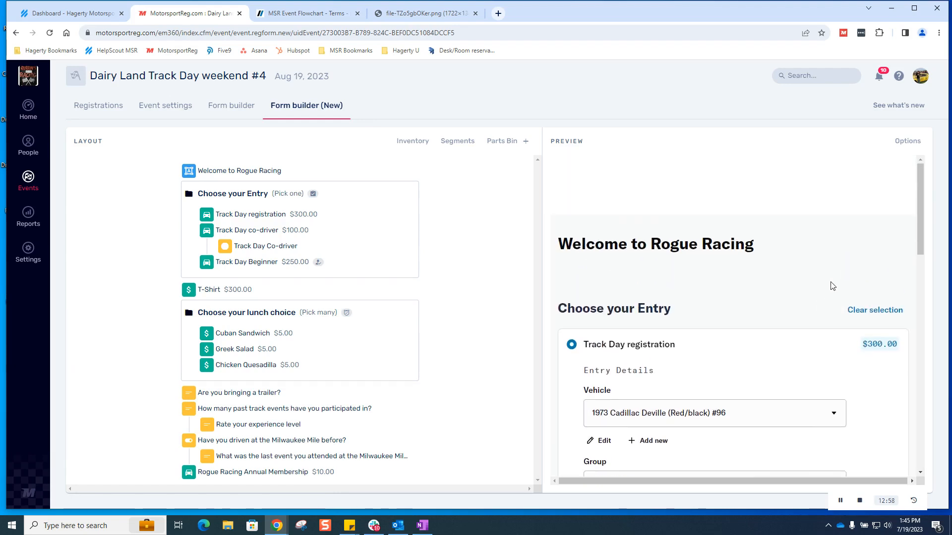
pyautogui.click(871, 311)
# Step: Set the preview options to preview as both Attendee and Racer member types
pyautogui.click(908, 142)
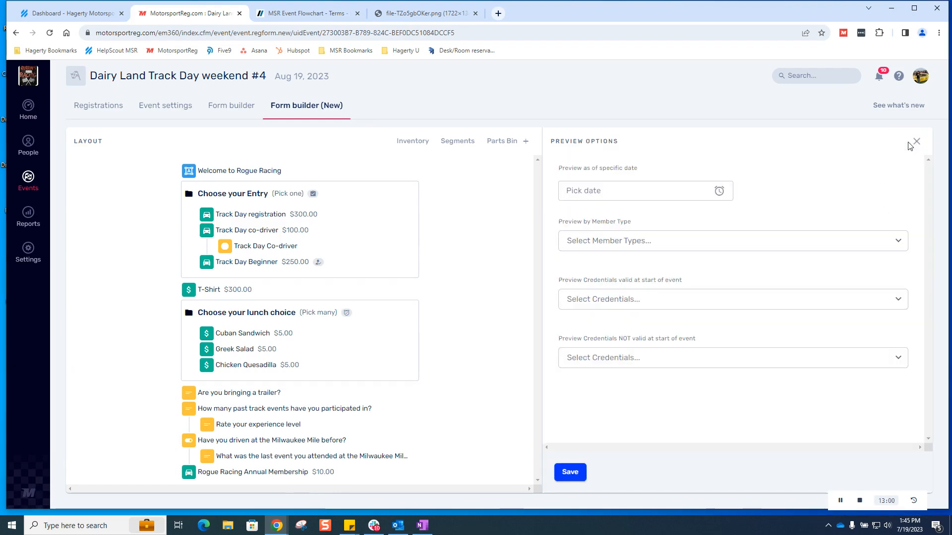
pyautogui.click(755, 240)
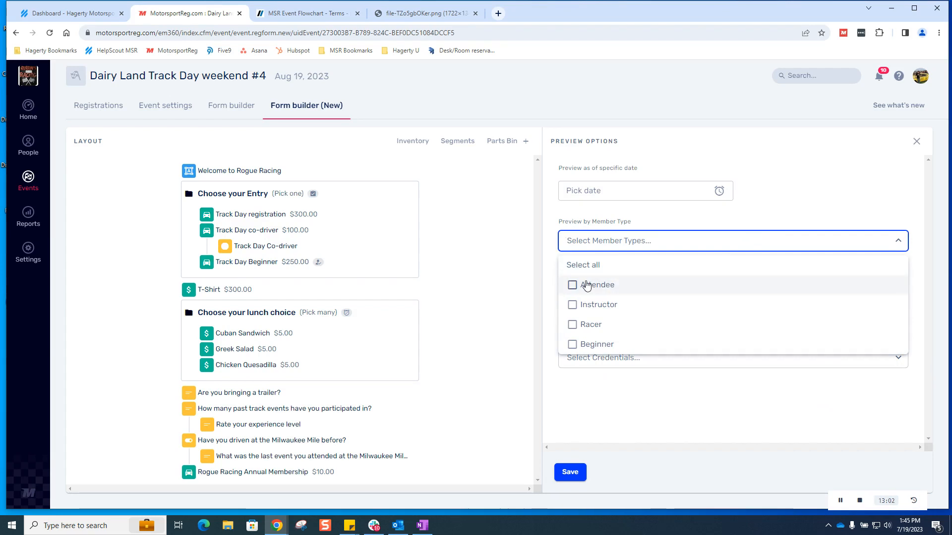
pyautogui.click(573, 286)
pyautogui.click(731, 250)
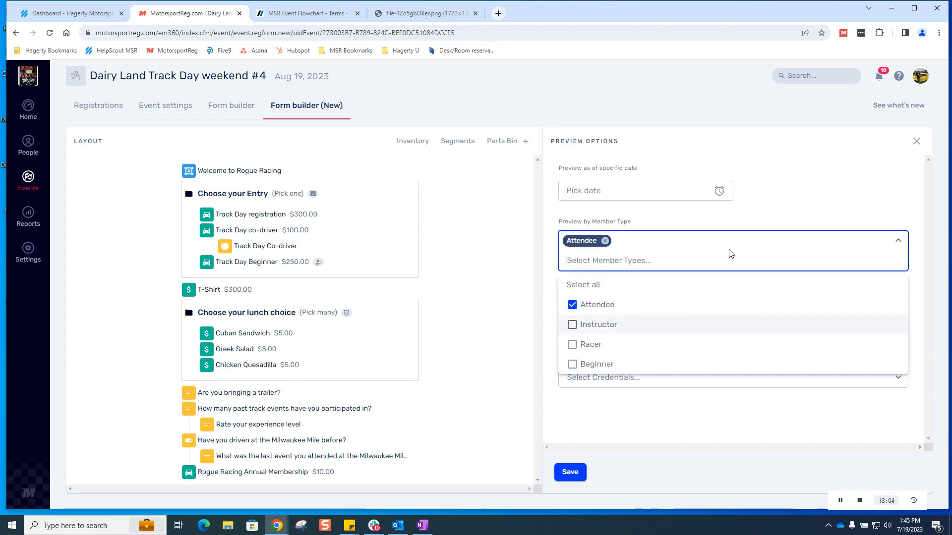
pyautogui.click(594, 347)
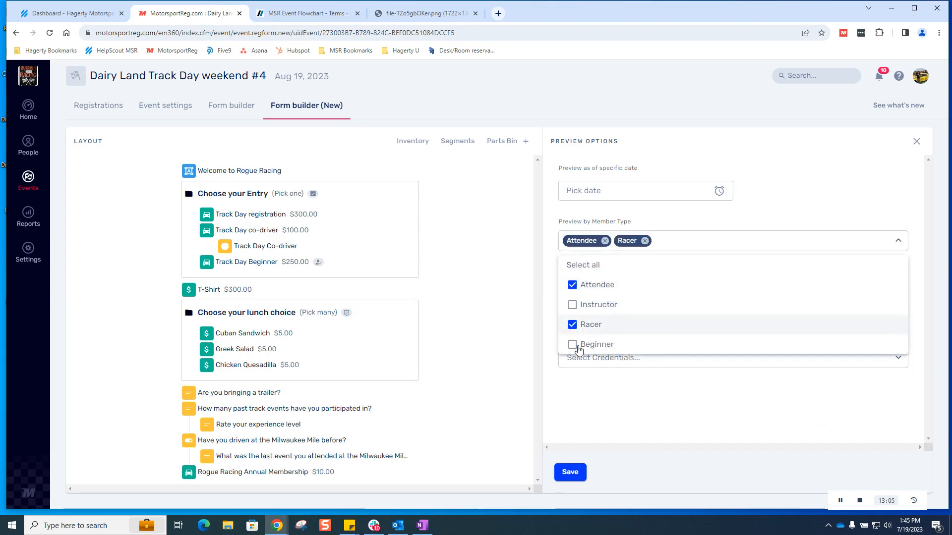
pyautogui.click(570, 472)
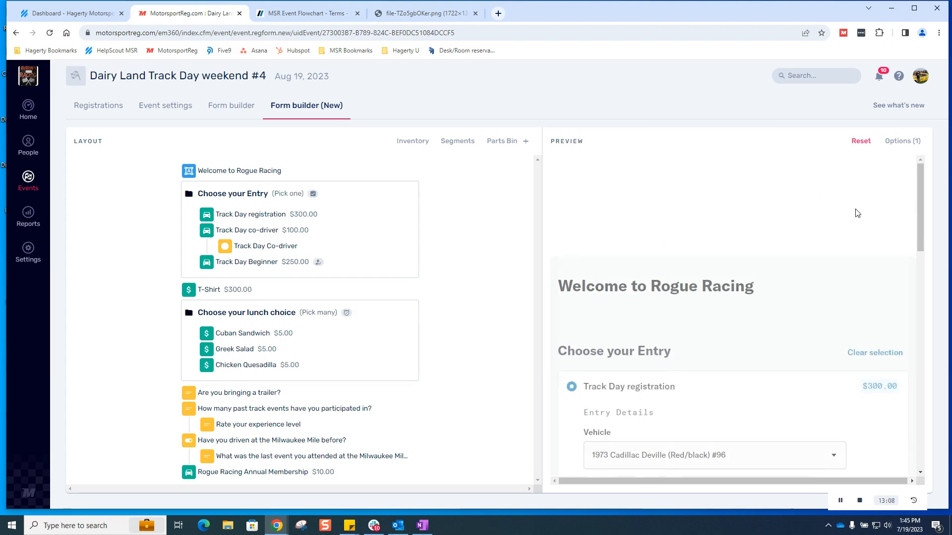
# Step: Register as a Track Day co-driver with the 1967 Amphicar in the Novice group
pyautogui.scroll(-3, 866, 183)
pyautogui.click(877, 160)
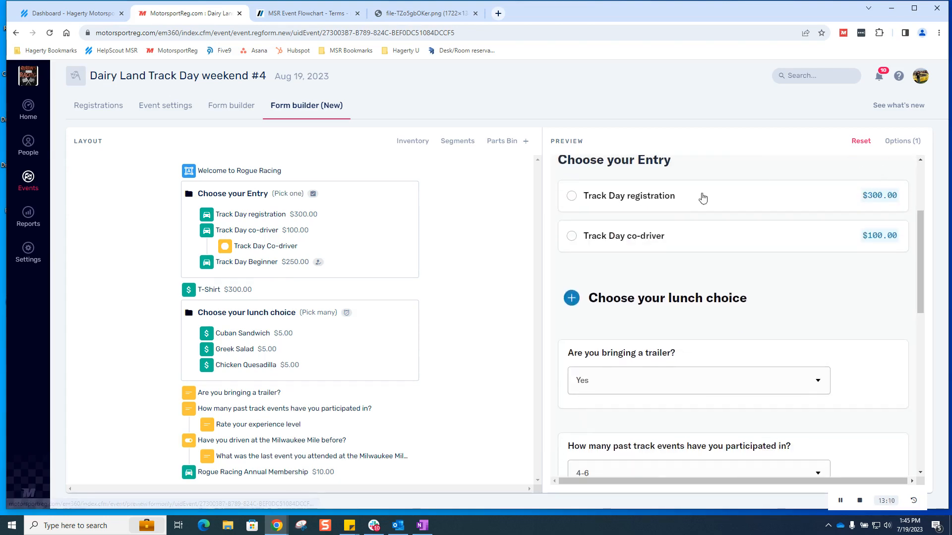
pyautogui.click(590, 242)
pyautogui.scroll(-2, 645, 248)
pyautogui.click(688, 215)
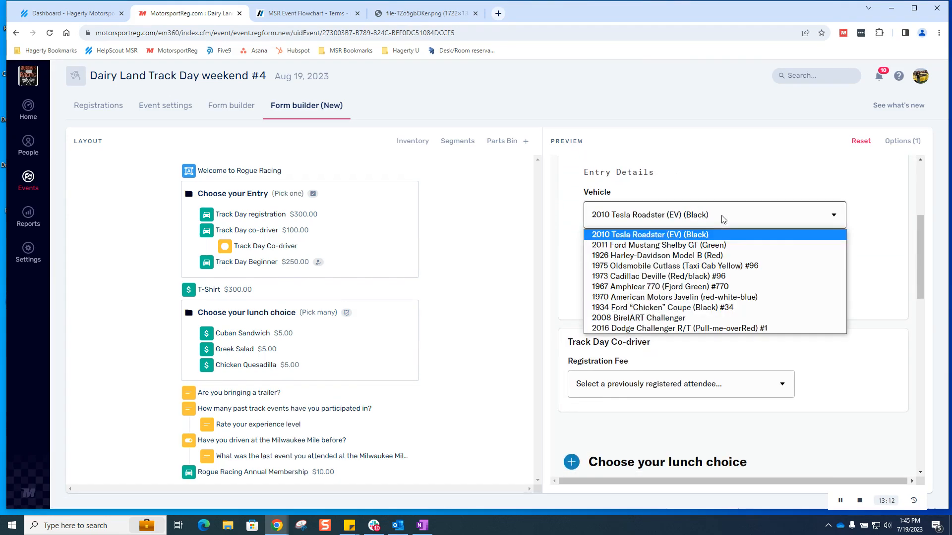
pyautogui.click(688, 292)
pyautogui.click(654, 294)
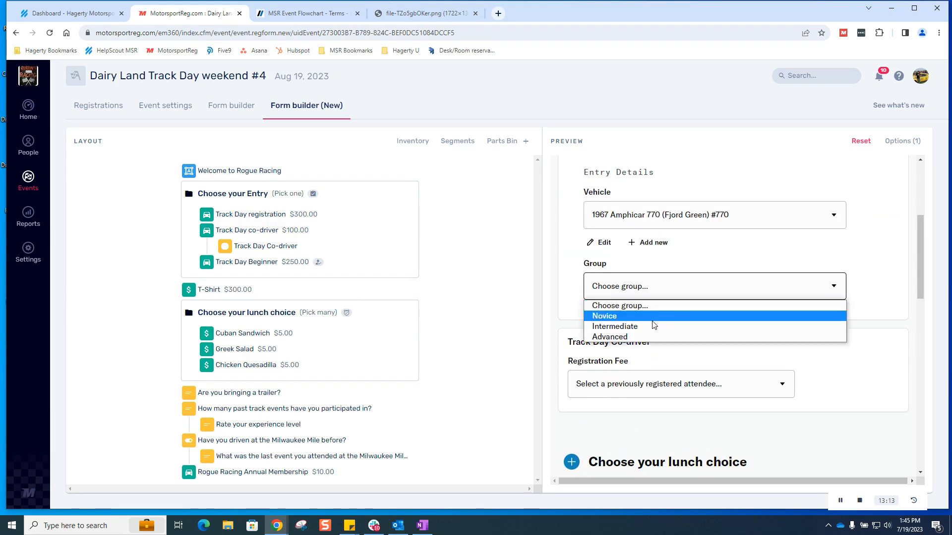
pyautogui.click(654, 316)
# Step: Link the registration fee to a previously registered attendee and order one Cuban Sandwich
pyautogui.scroll(-2, 700, 352)
pyautogui.click(714, 285)
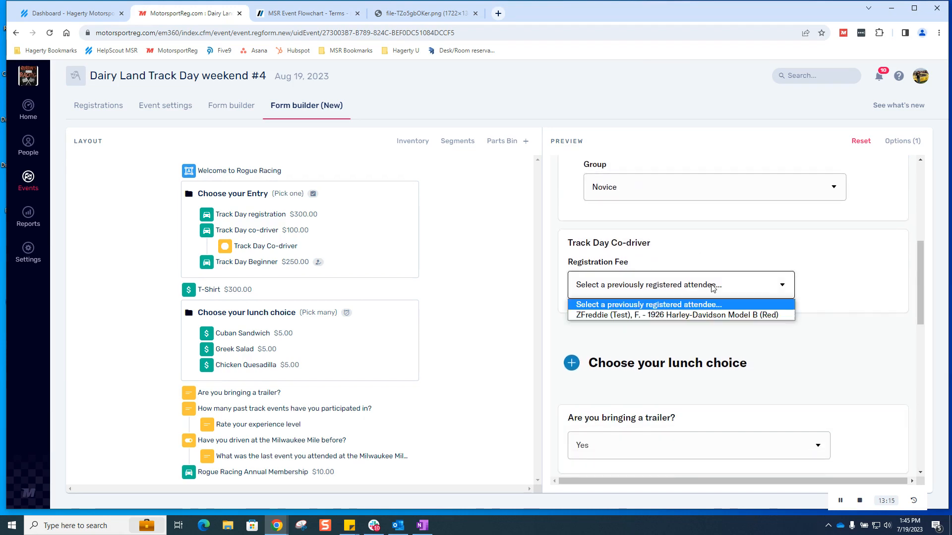
pyautogui.click(708, 315)
pyautogui.scroll(-3, 645, 298)
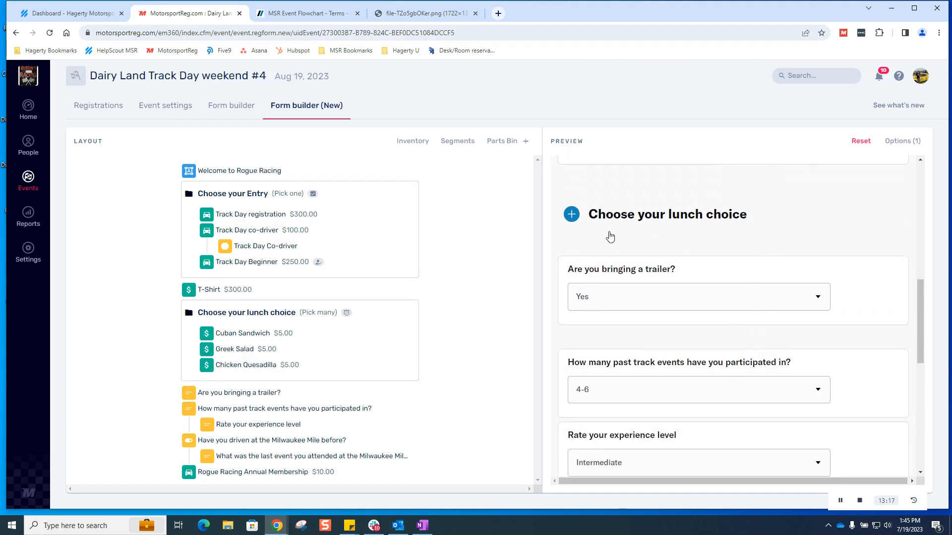
pyautogui.click(584, 215)
pyautogui.click(638, 290)
pyautogui.click(609, 315)
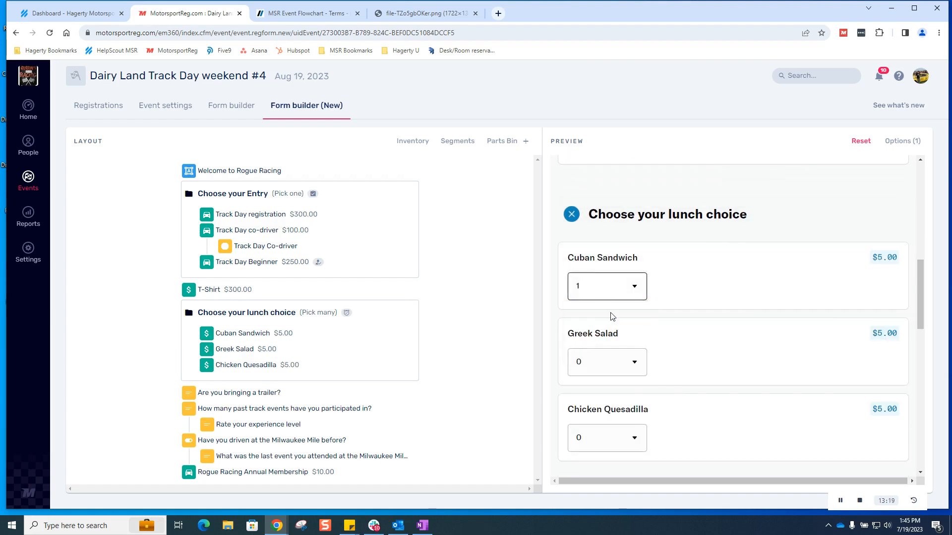
# Step: Answer 0-3 past track events, Advanced experience level, and Yes to having driven the Milwaukee Mile
pyautogui.scroll(-3, 759, 311)
pyautogui.scroll(-4, 759, 311)
pyautogui.scroll(-1, 729, 218)
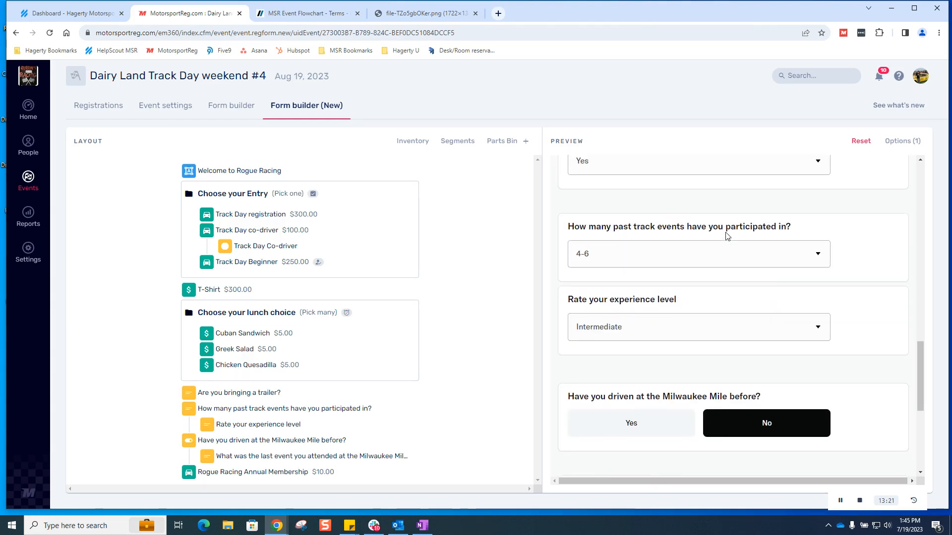
pyautogui.click(718, 239)
pyautogui.click(718, 239)
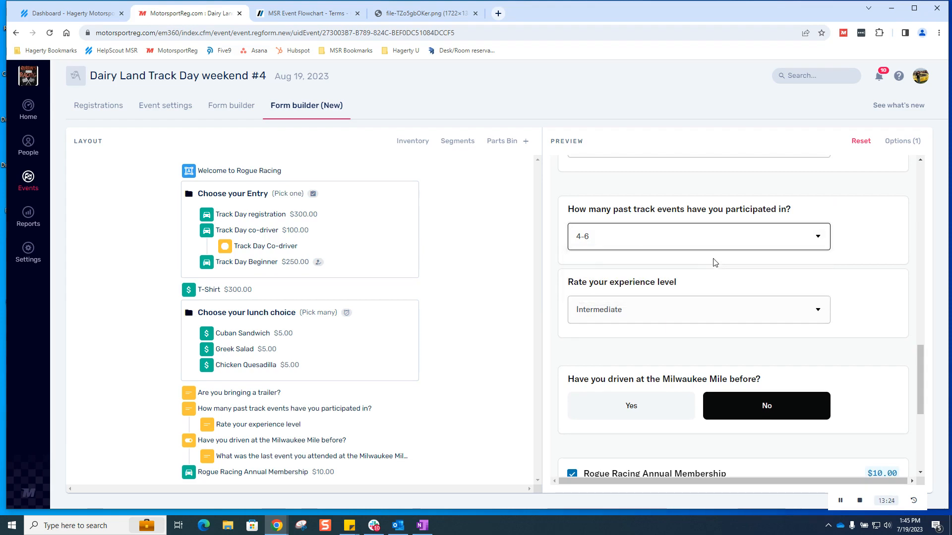
pyautogui.click(752, 245)
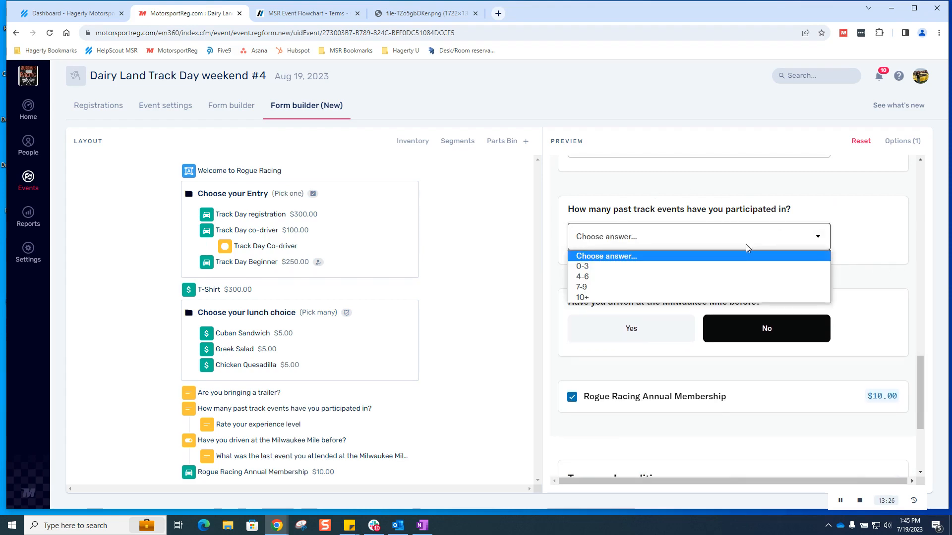
pyautogui.click(670, 266)
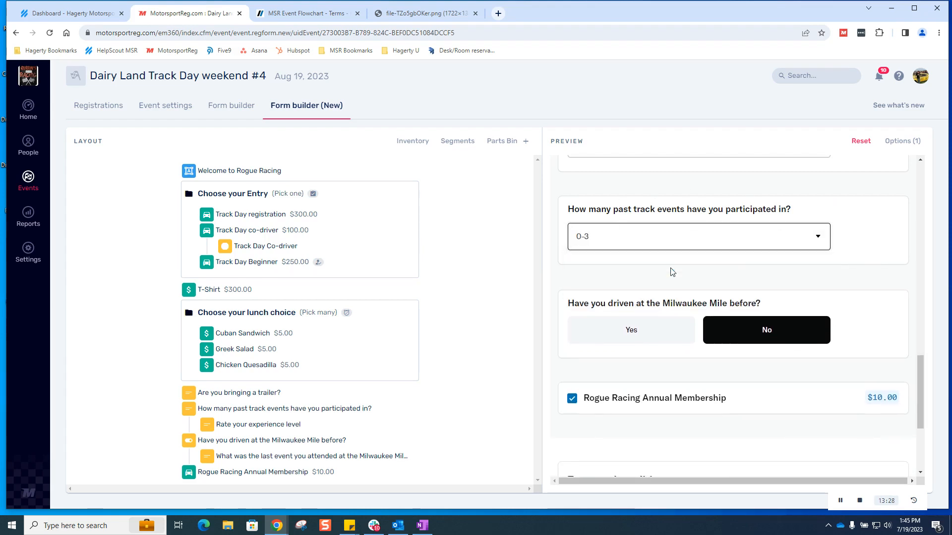
pyautogui.scroll(-1, 704, 248)
pyautogui.click(722, 217)
pyautogui.click(722, 262)
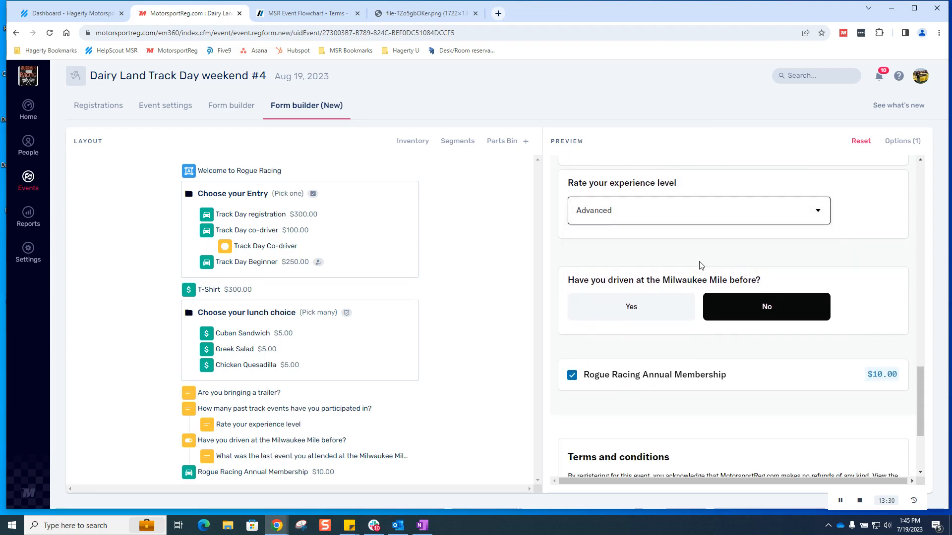
pyautogui.scroll(-2, 818, 248)
pyautogui.click(631, 208)
# Step: Answer the last Milwaukee Mile question and proceed to Confirm & Pay, totalling $115.00
pyautogui.scroll(-2, 799, 247)
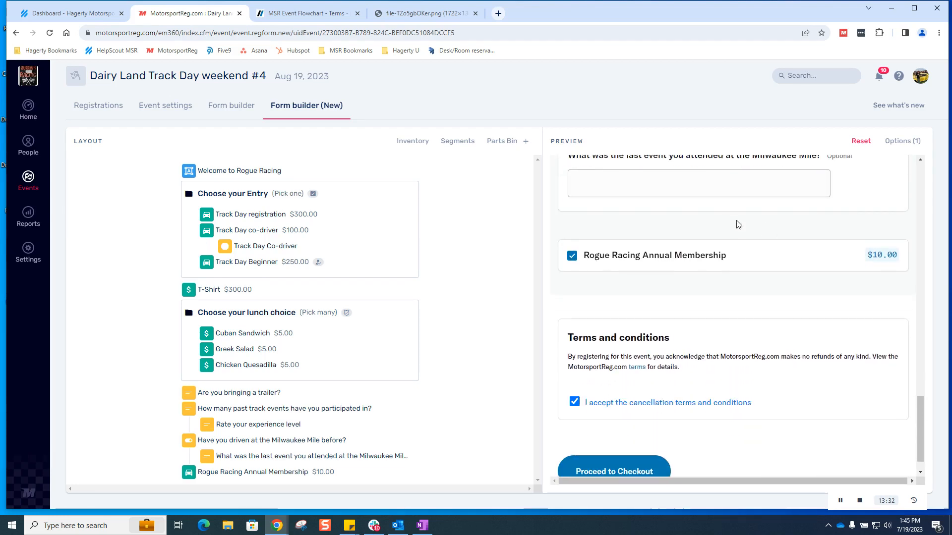
pyautogui.click(708, 180)
pyautogui.scroll(2, 788, 310)
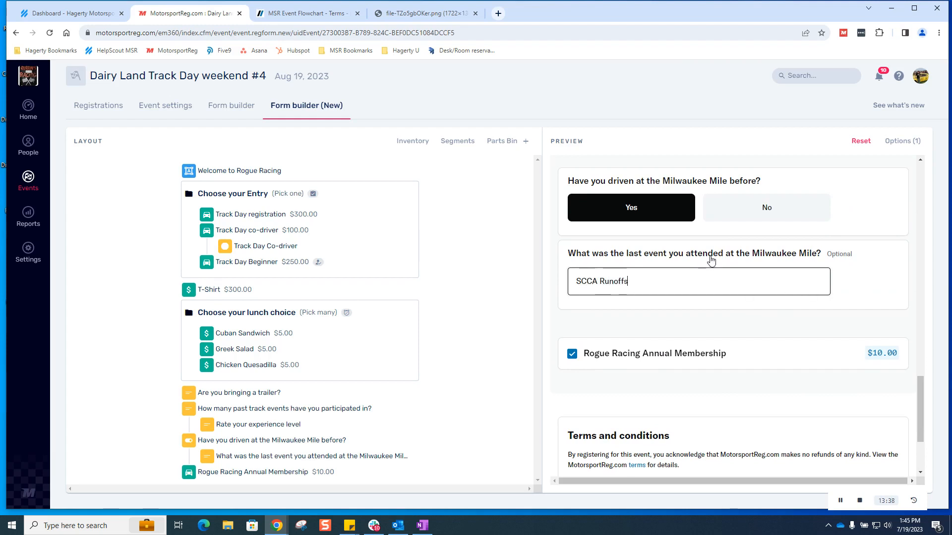
pyautogui.scroll(-3, 793, 263)
pyautogui.click(642, 440)
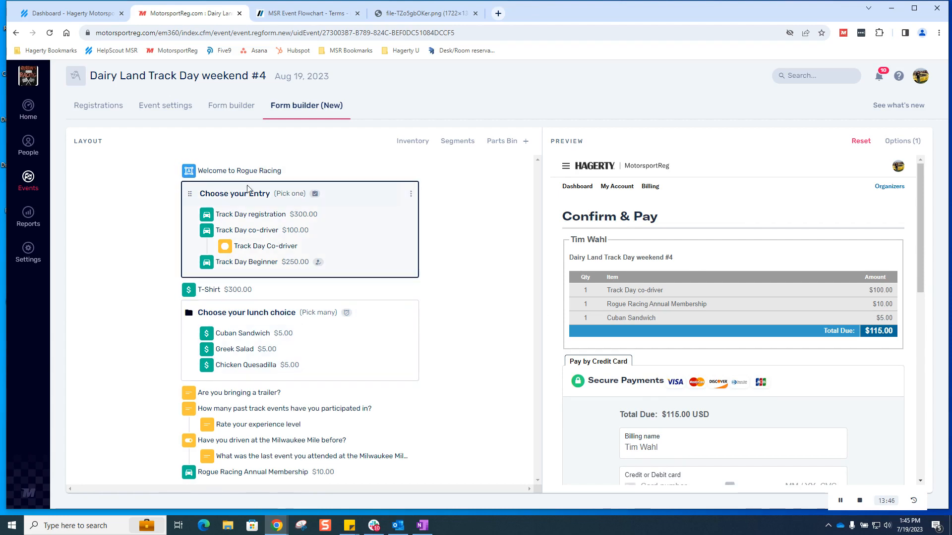
# Step: Browse the new builder's Parts Bin, dismiss its notice, back out of a new Collection, and close it
pyautogui.click(509, 144)
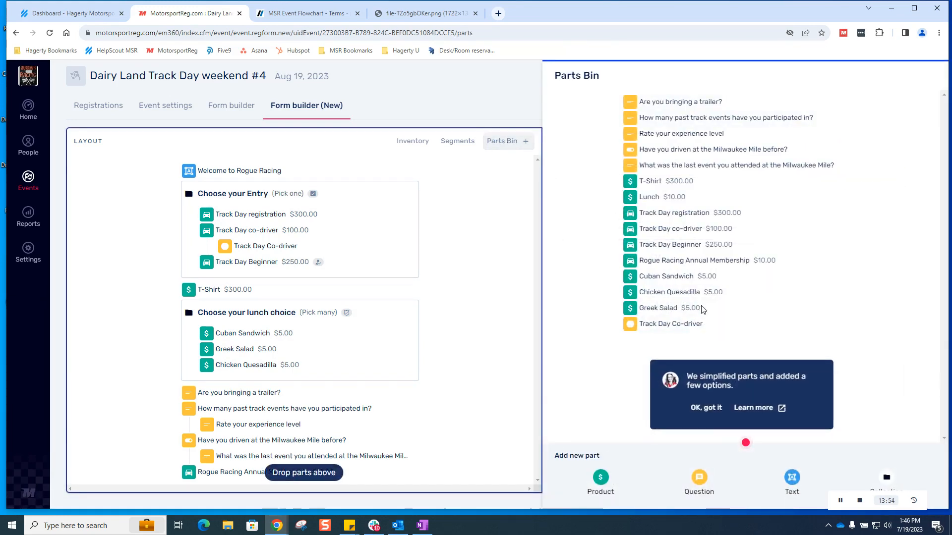
pyautogui.click(707, 407)
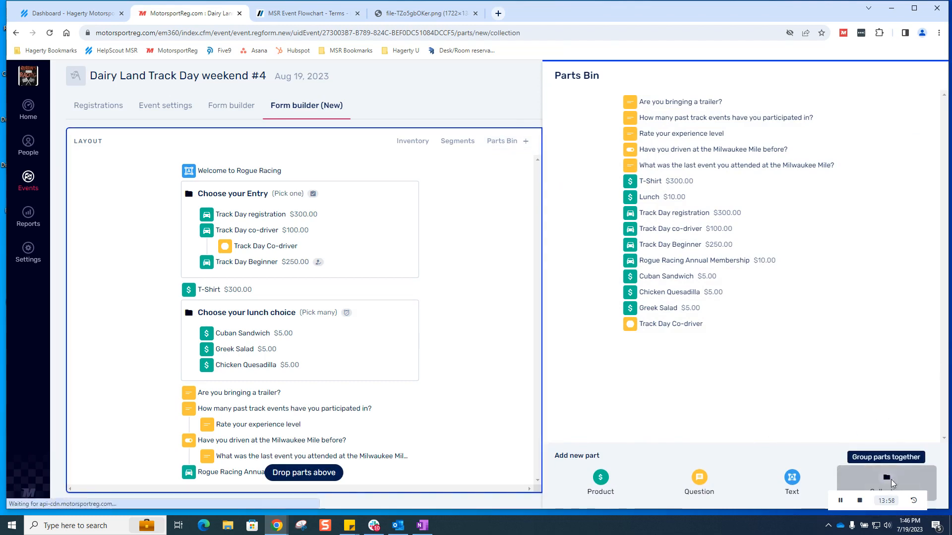
pyautogui.click(890, 479)
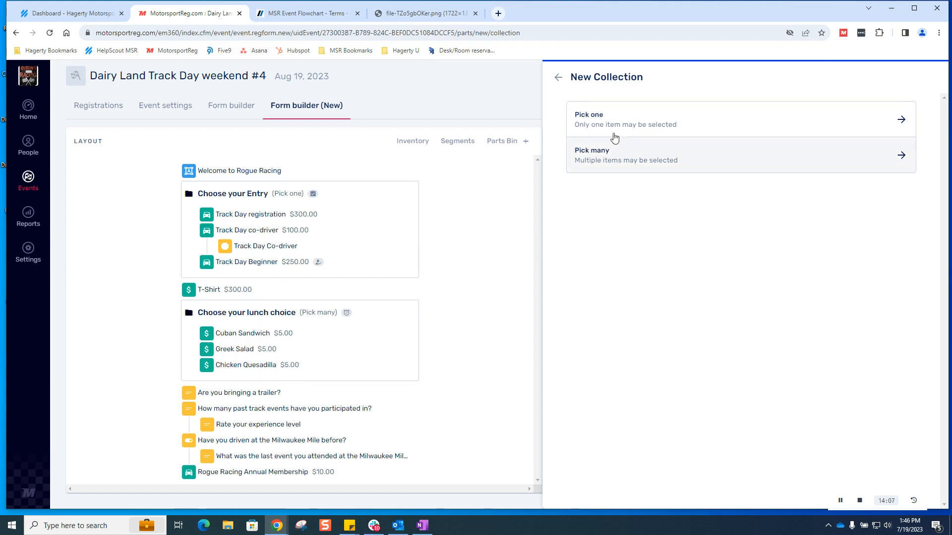
pyautogui.click(559, 79)
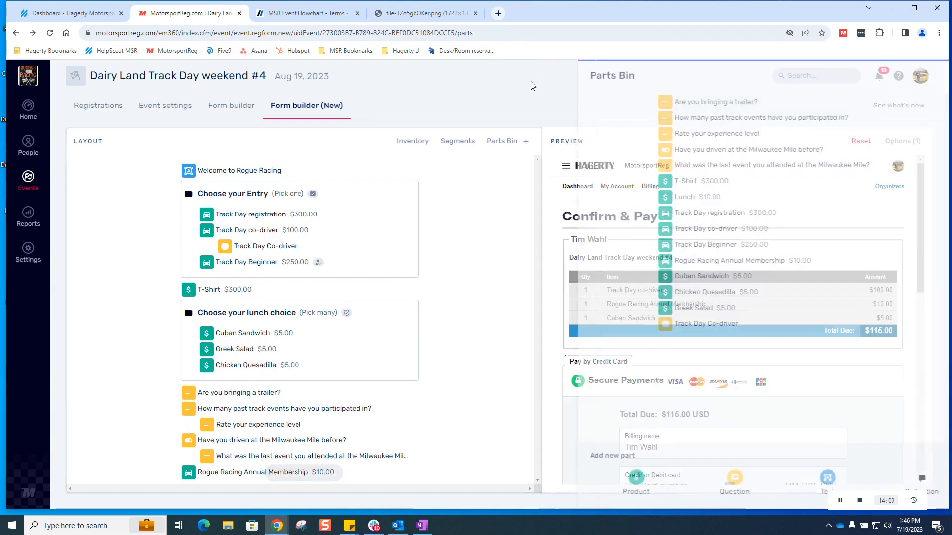
pyautogui.click(233, 109)
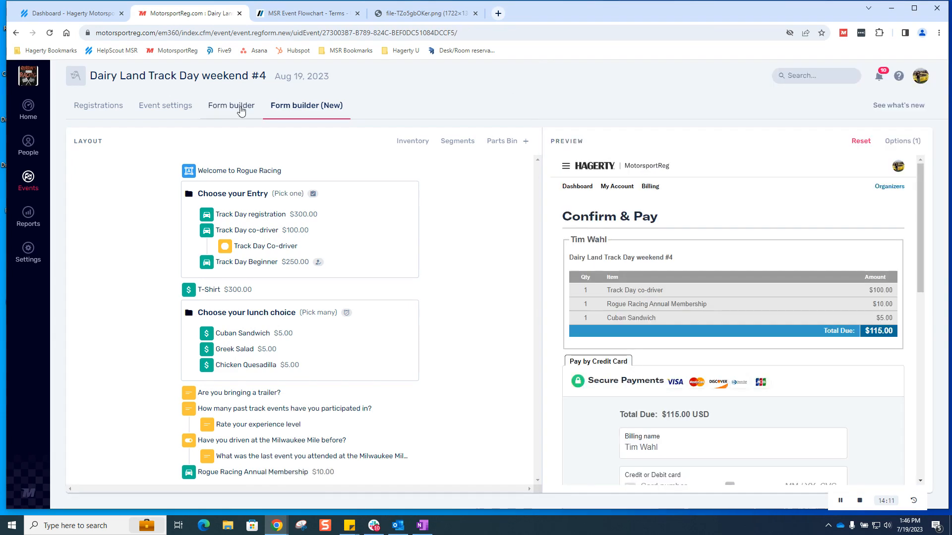